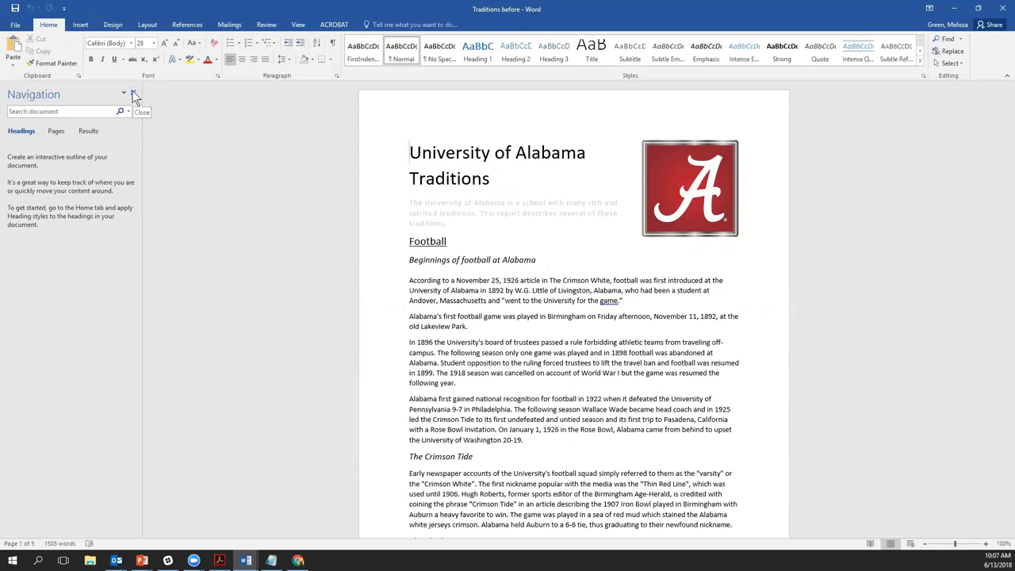
# Step: Close the Navigation pane and run the Accessibility Checker on the document
pyautogui.click(135, 94)
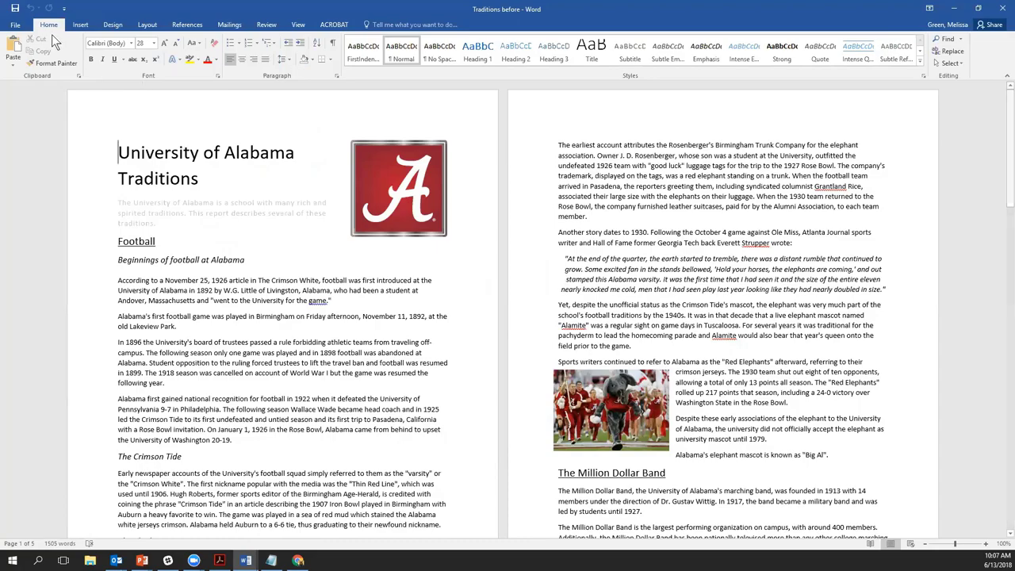
pyautogui.click(15, 25)
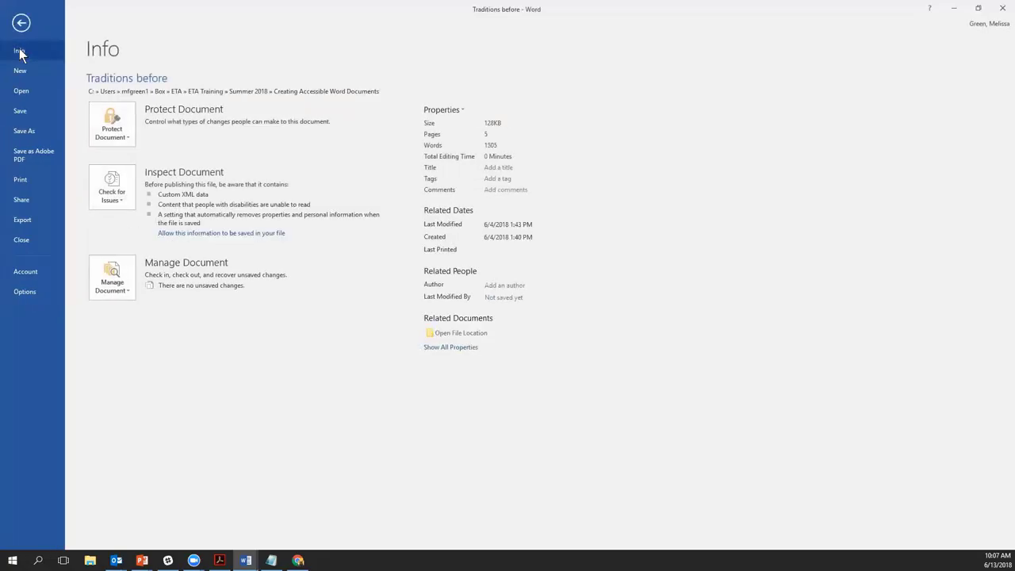
pyautogui.click(107, 195)
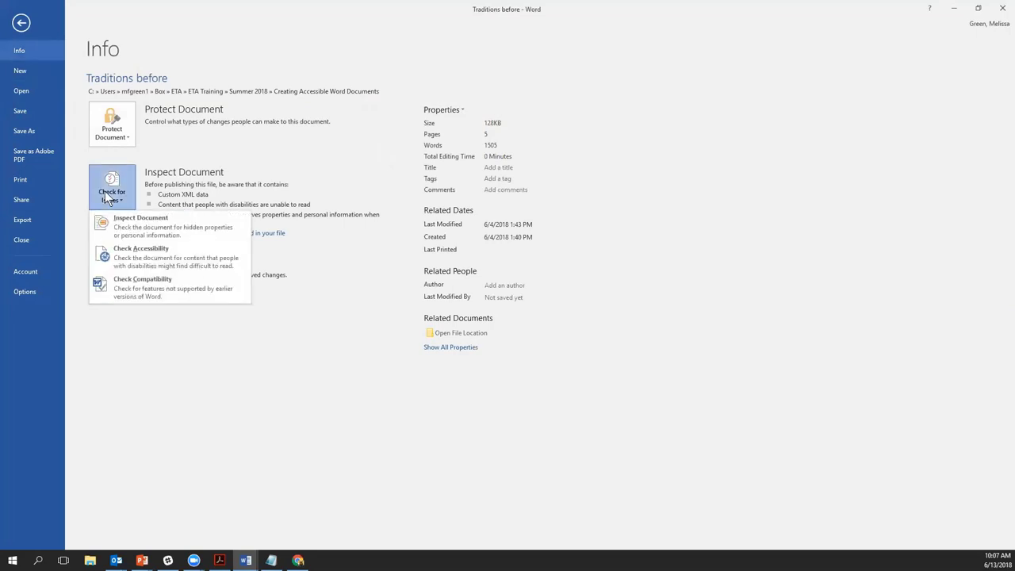
pyautogui.click(137, 253)
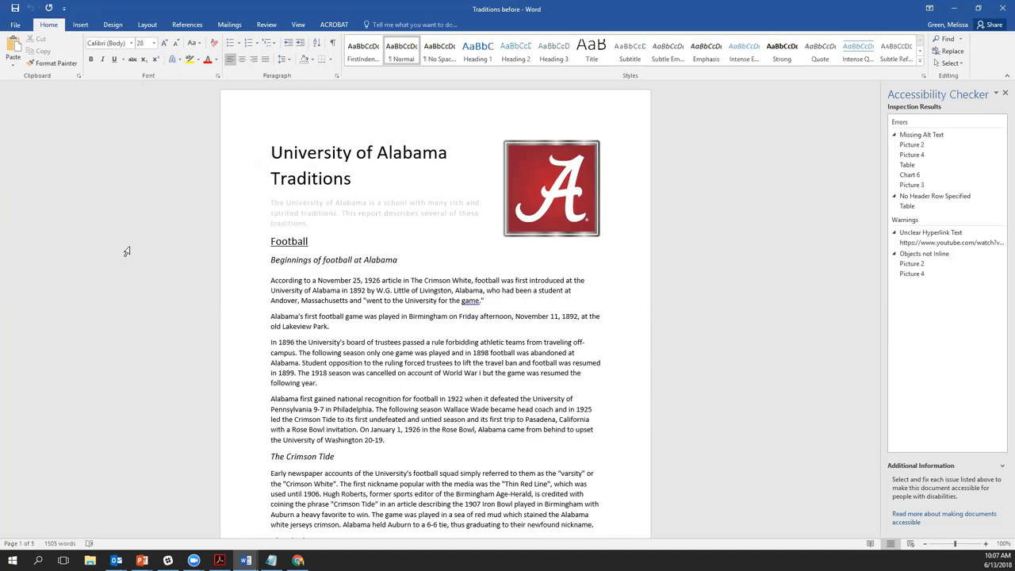
# Step: Resolve the No Header Row Specified error by setting the band recordings table's top row as a repeating header row
pyautogui.click(987, 545)
pyautogui.click(986, 544)
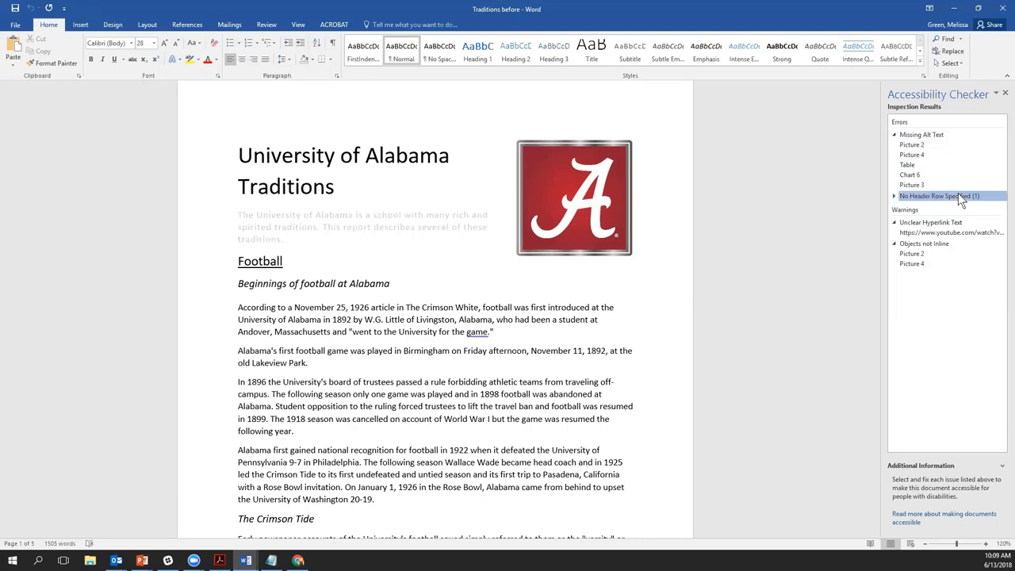
pyautogui.click(919, 207)
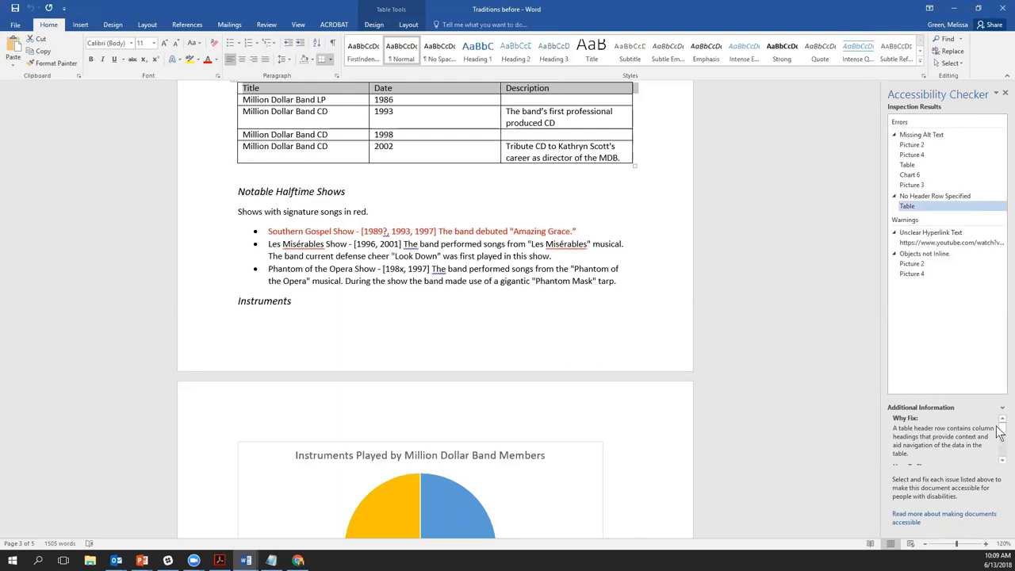
pyautogui.moveTo(1000, 429); pyautogui.dragTo(1002, 444)
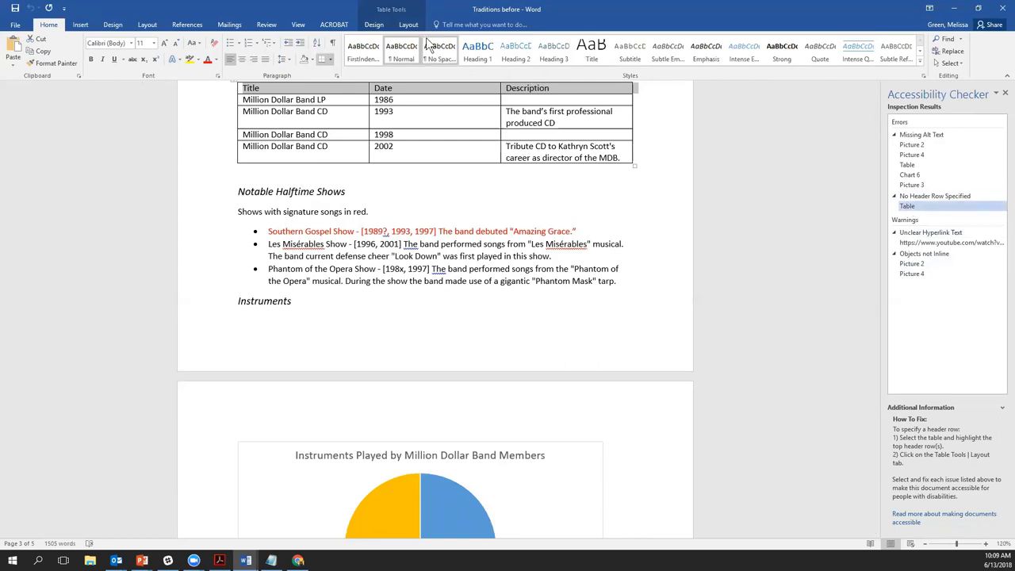
pyautogui.click(407, 25)
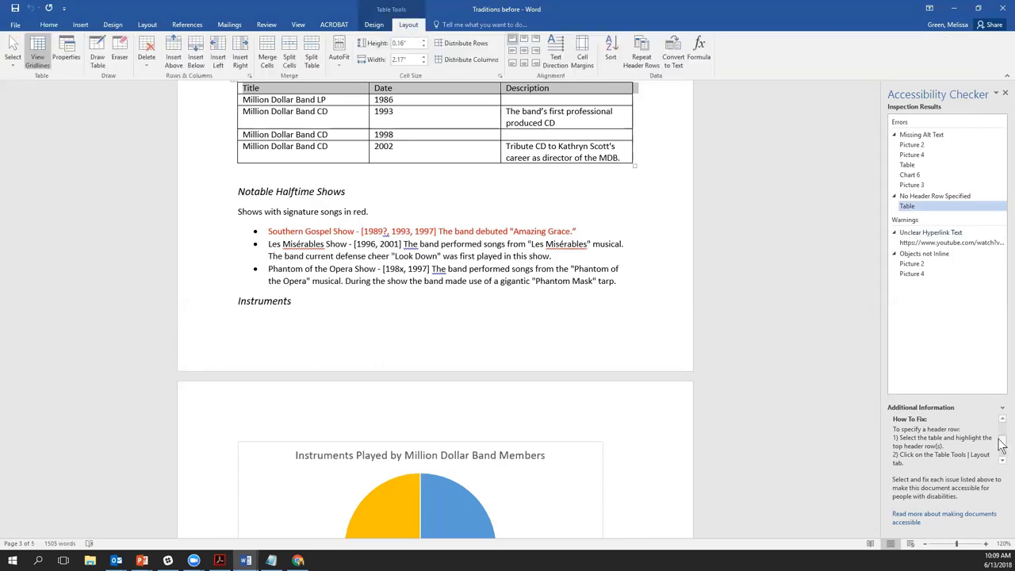
pyautogui.scroll(-2, 1001, 446)
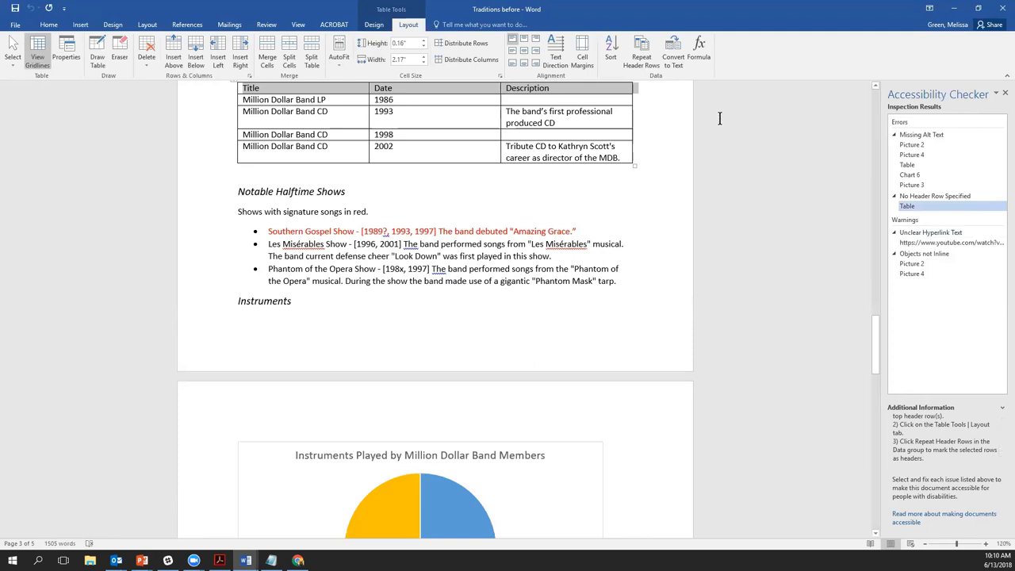
pyautogui.click(649, 56)
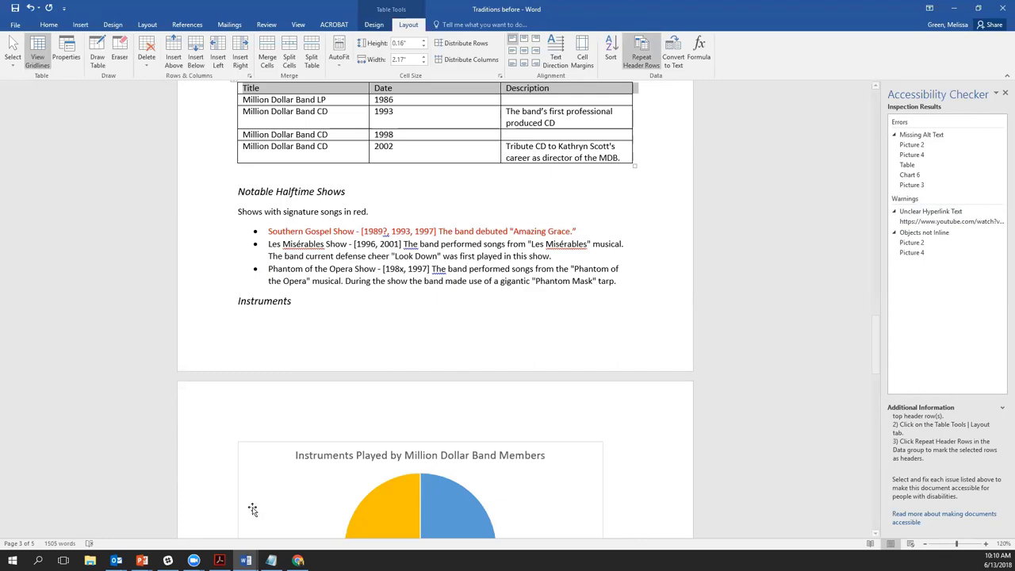
# Step: Switch to the PowerPoint slide show and advance past the Accessibility Checker in Office 365 slide
pyautogui.click(142, 560)
pyautogui.click(250, 508)
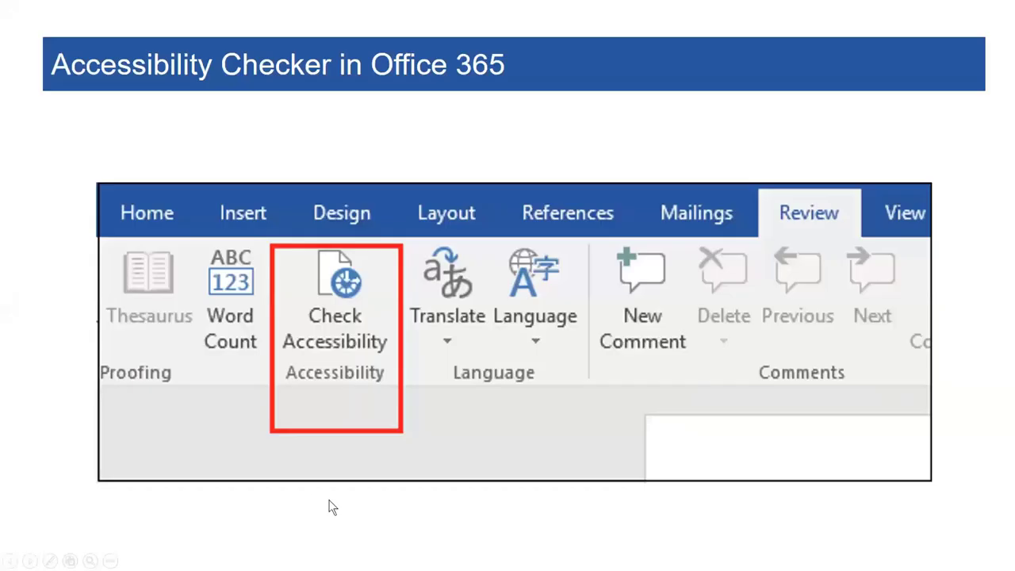
pyautogui.click(331, 508)
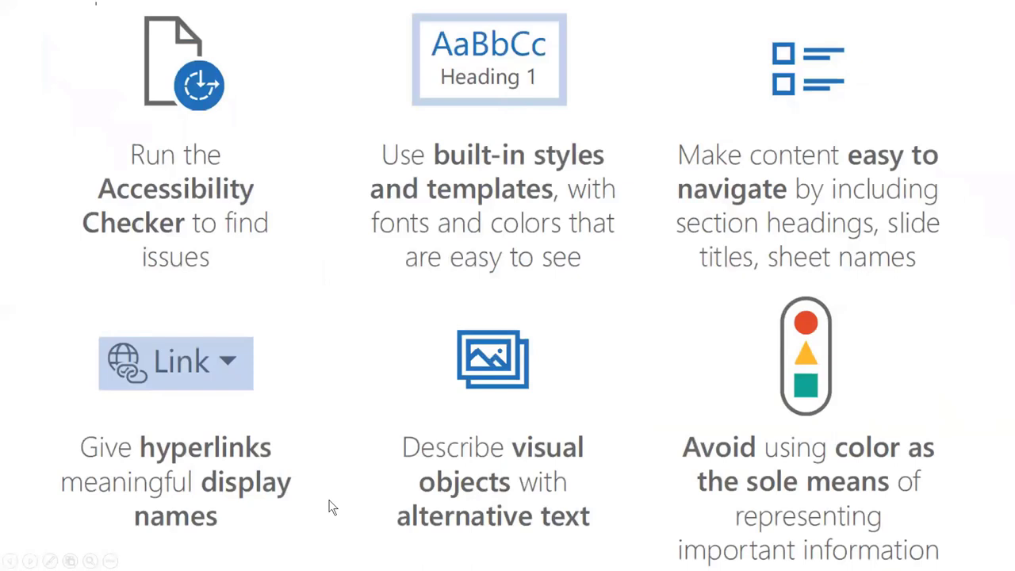
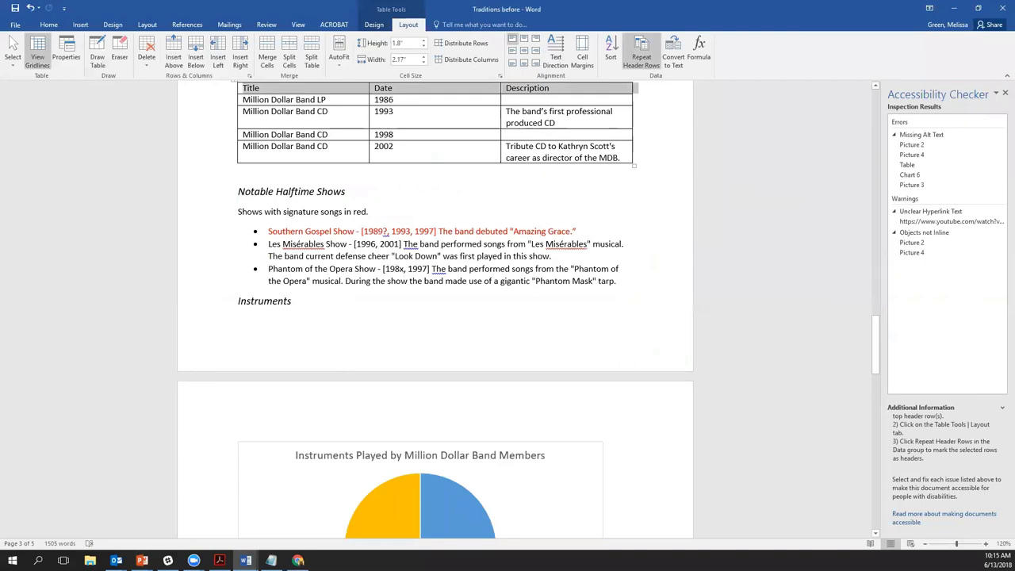
# Step: Close the Accessibility Checker results and return to the document's first page at 150% zoom
pyautogui.click(1004, 93)
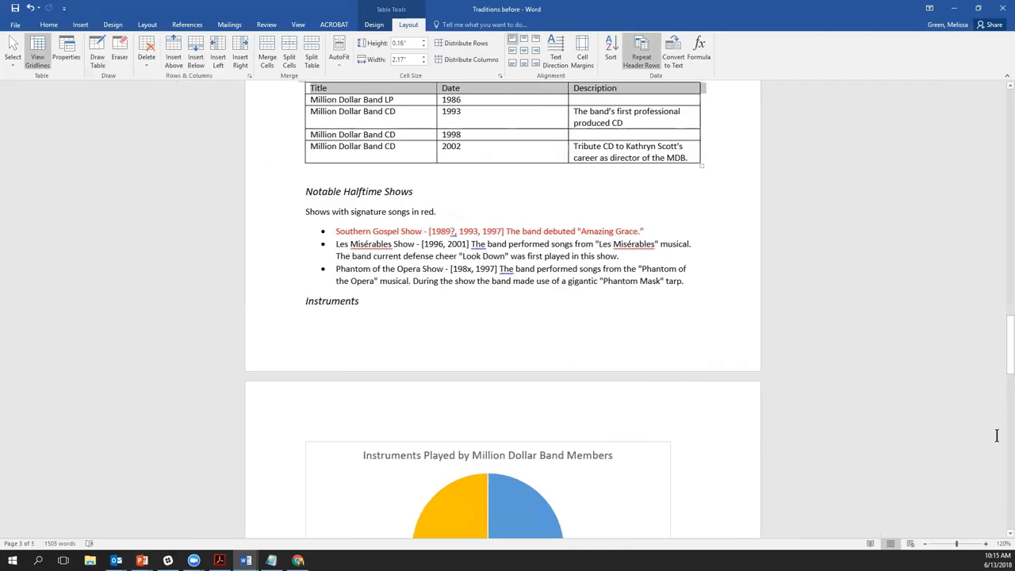
pyautogui.moveTo(1002, 362); pyautogui.dragTo(1001, 111)
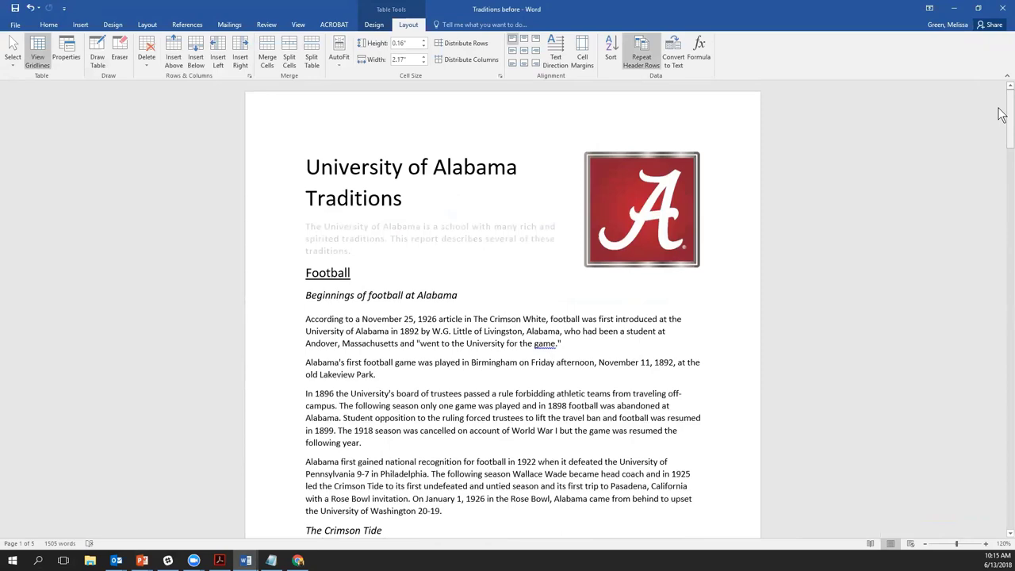
pyautogui.click(986, 544)
pyautogui.click(986, 544)
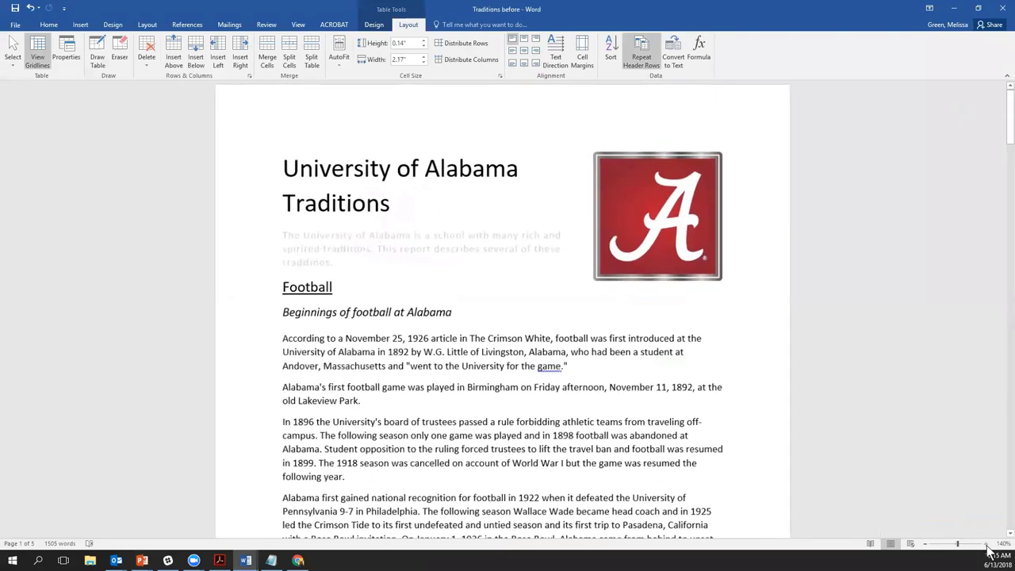
pyautogui.click(986, 544)
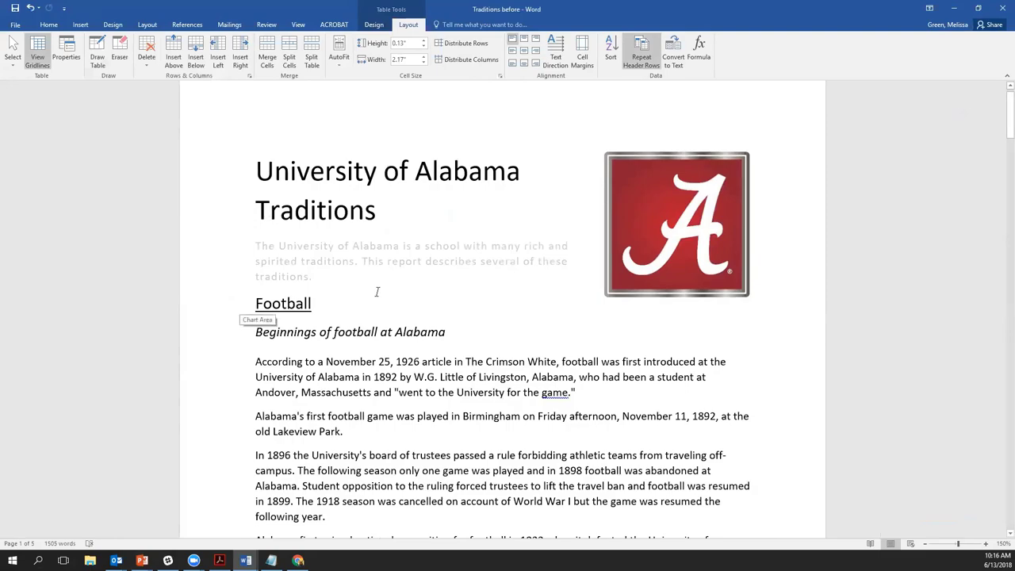
# Step: Examine the whole document's structure, including its headings, lists, chart, hyperlink and images, and return to the title
pyautogui.scroll(-15, 377, 292)
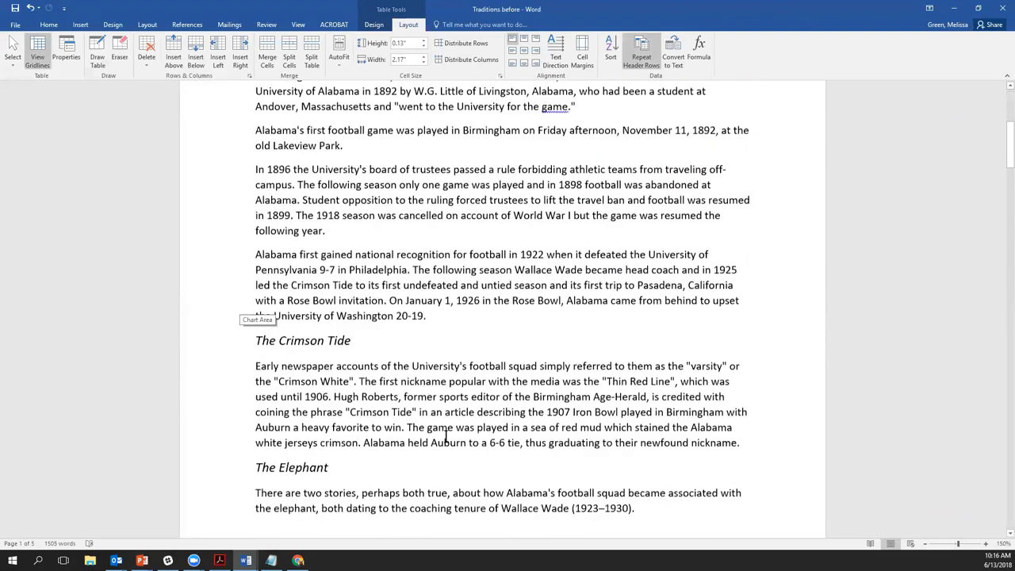
pyautogui.scroll(-10, 454, 436)
pyautogui.scroll(2, 482, 453)
pyautogui.scroll(-3, 436, 351)
pyautogui.scroll(-15, 524, 409)
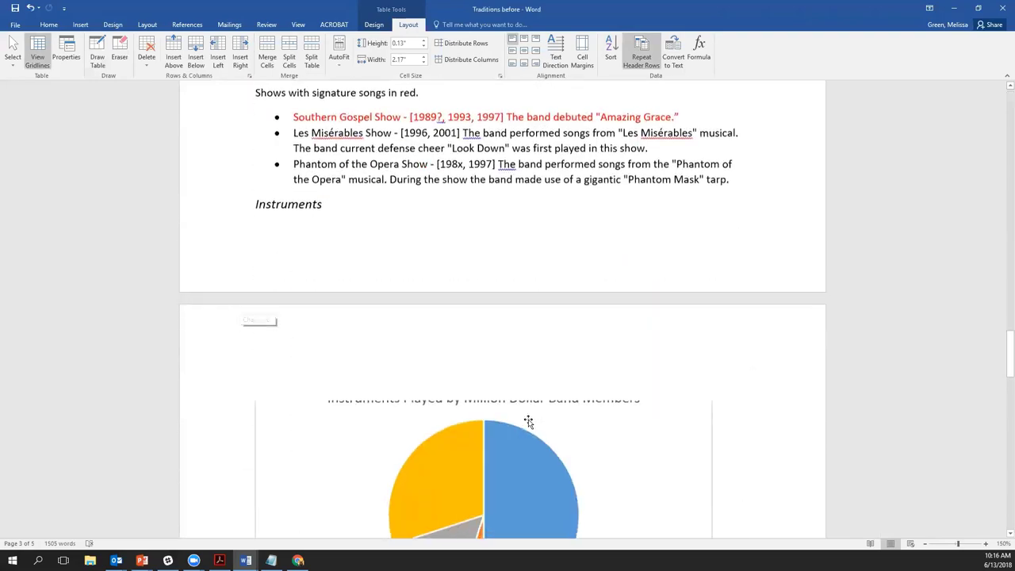
pyautogui.scroll(-15, 524, 416)
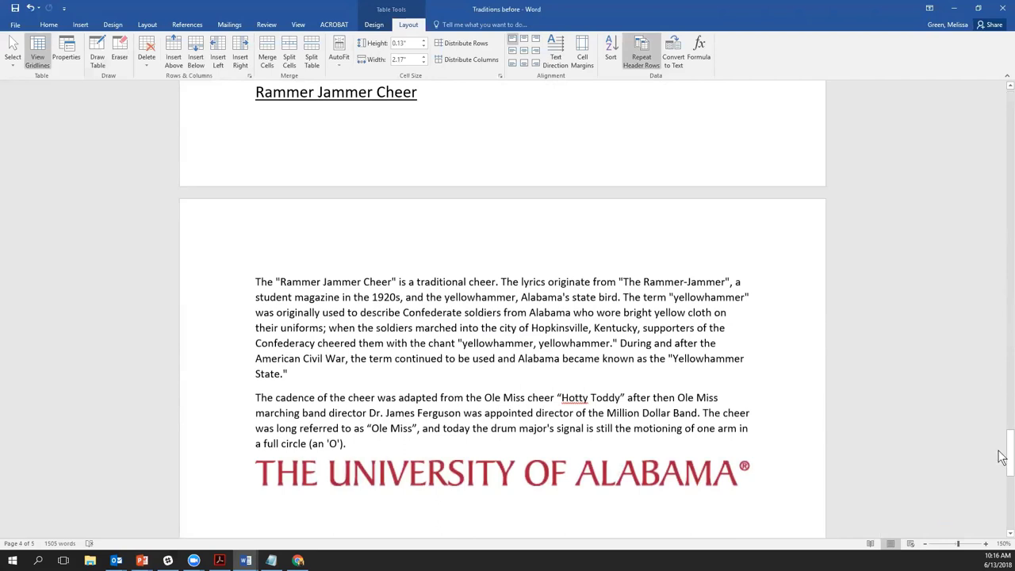
pyautogui.moveTo(1001, 462); pyautogui.dragTo(1001, 408)
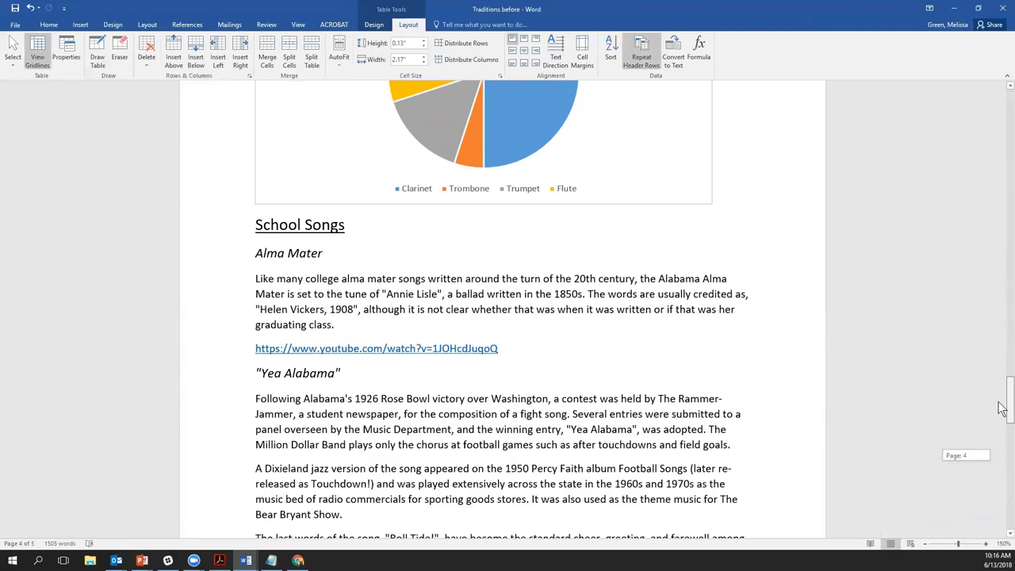
pyautogui.moveTo(1001, 409); pyautogui.dragTo(1001, 291)
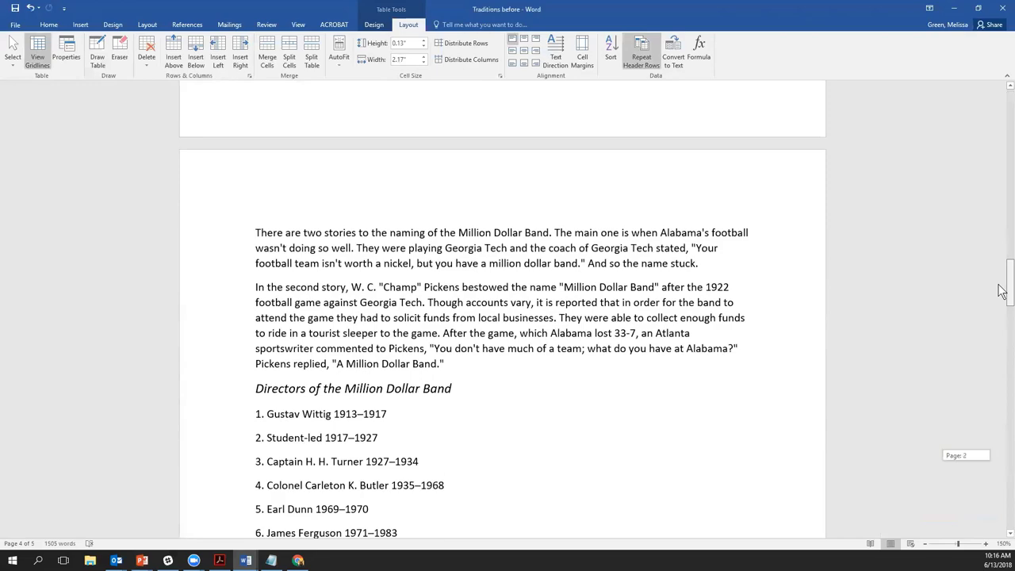
pyautogui.moveTo(1002, 292); pyautogui.dragTo(1002, 121)
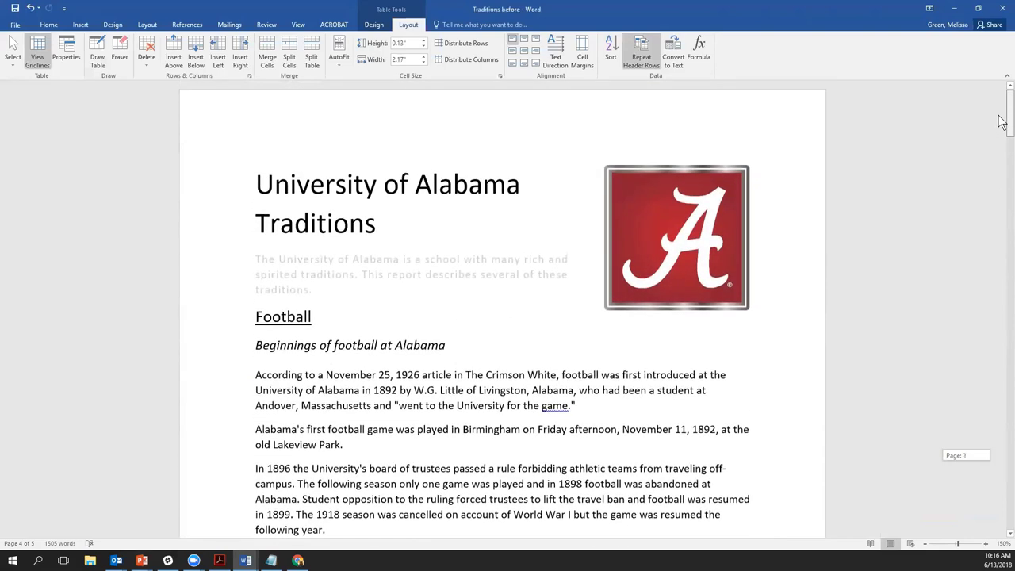
pyautogui.moveTo(1002, 121); pyautogui.dragTo(1002, 121)
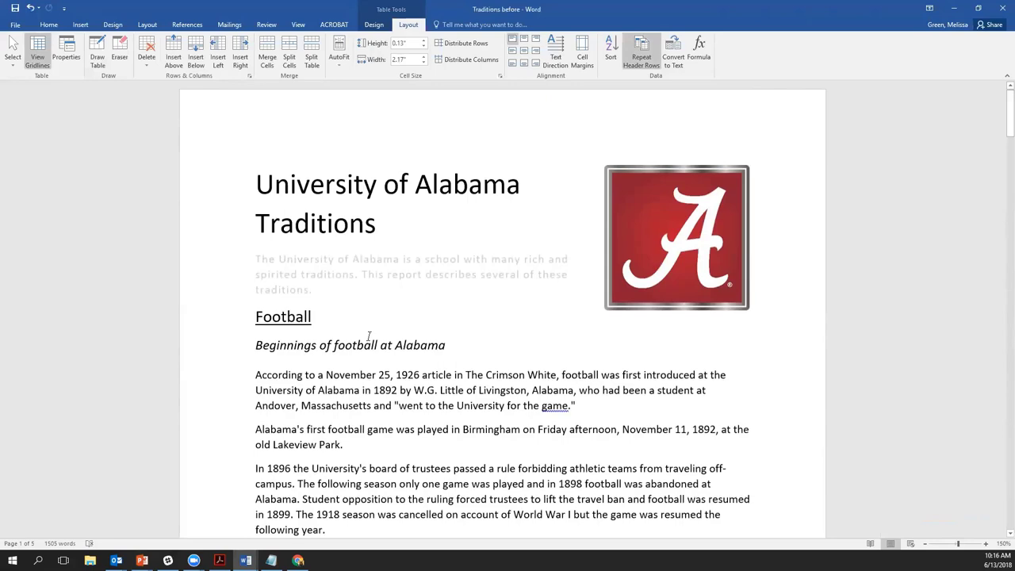
pyautogui.scroll(-3, 431, 344)
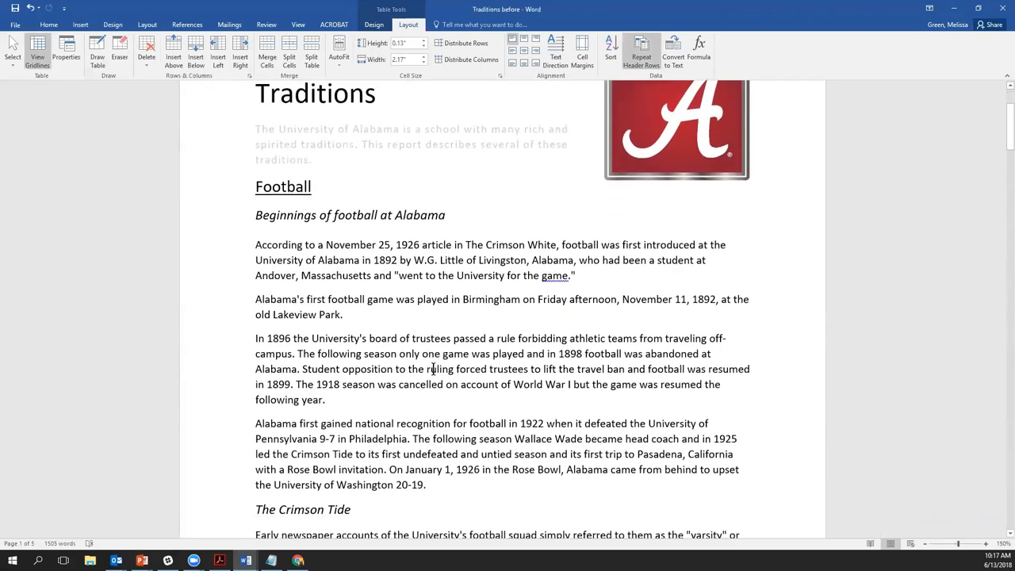
pyautogui.scroll(-10, 433, 368)
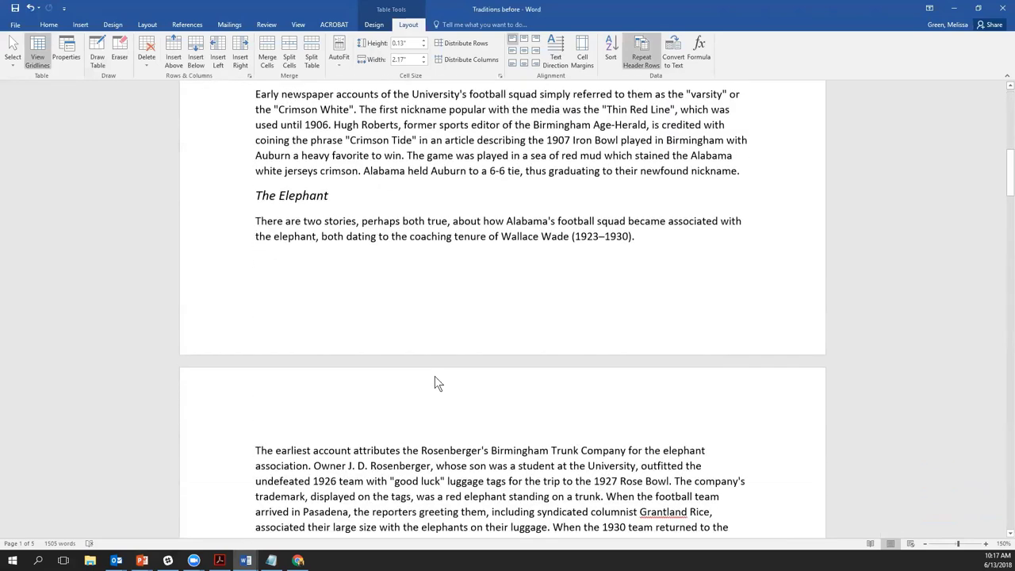
pyautogui.scroll(-4, 434, 379)
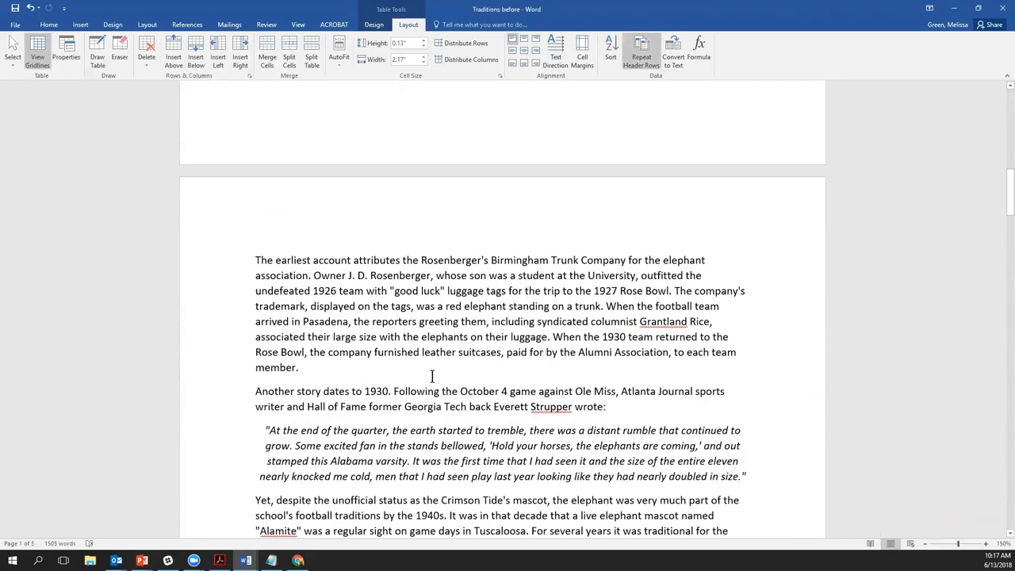
pyautogui.scroll(18, 432, 376)
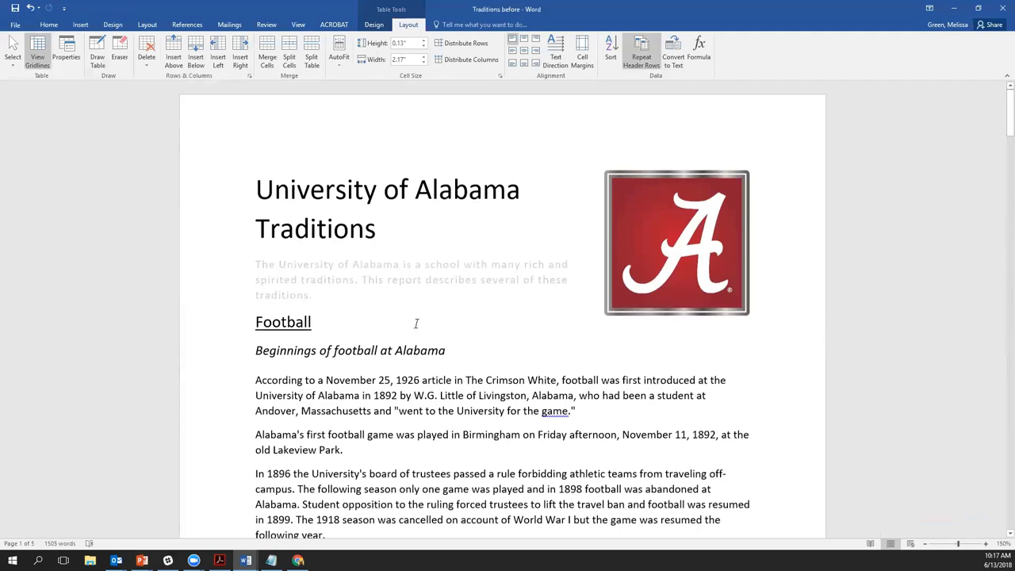
# Step: Show the Navigation pane and apply the Title style to "University of Alabama Traditions"
pyautogui.click(300, 26)
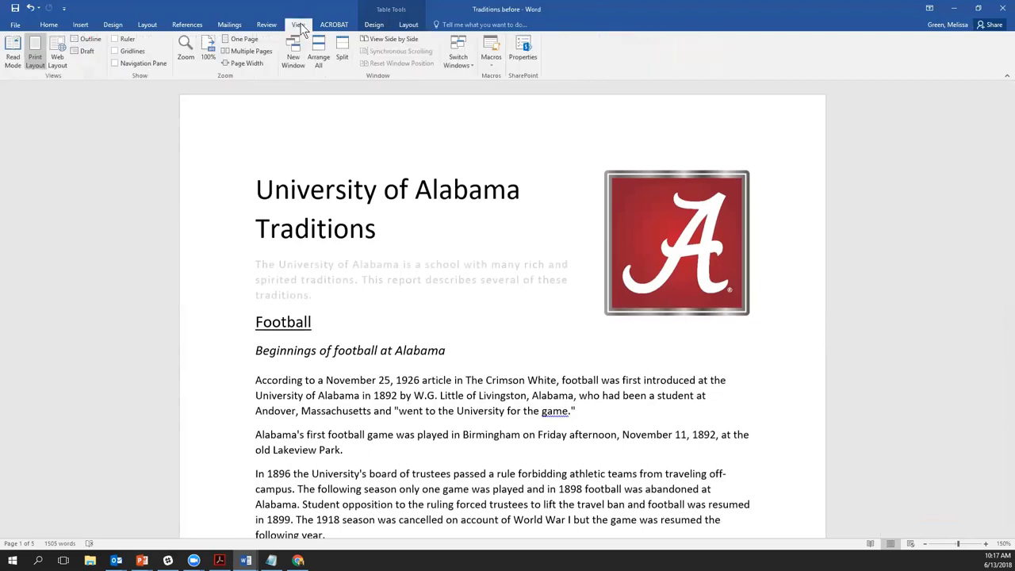
pyautogui.click(115, 64)
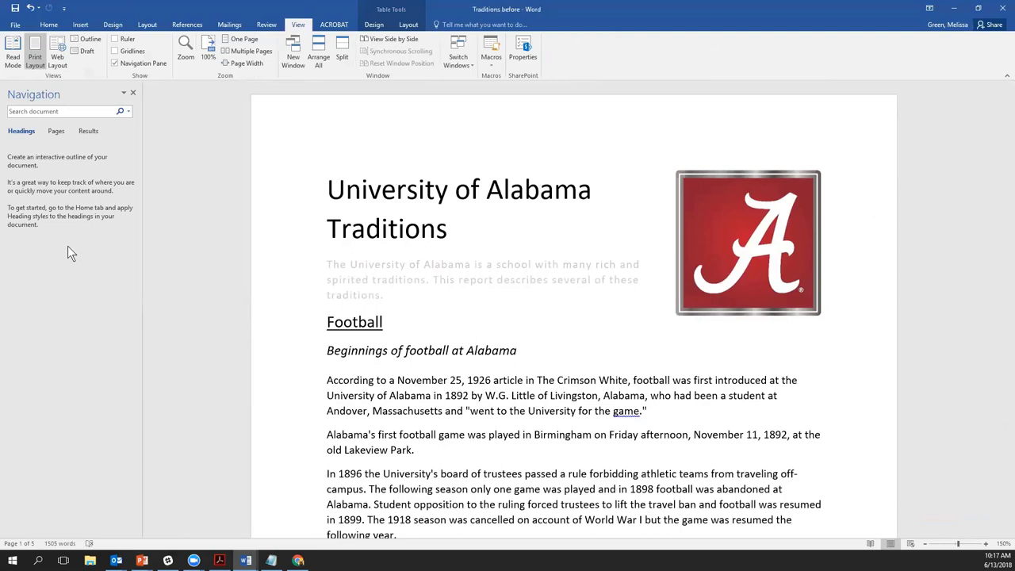
pyautogui.click(48, 25)
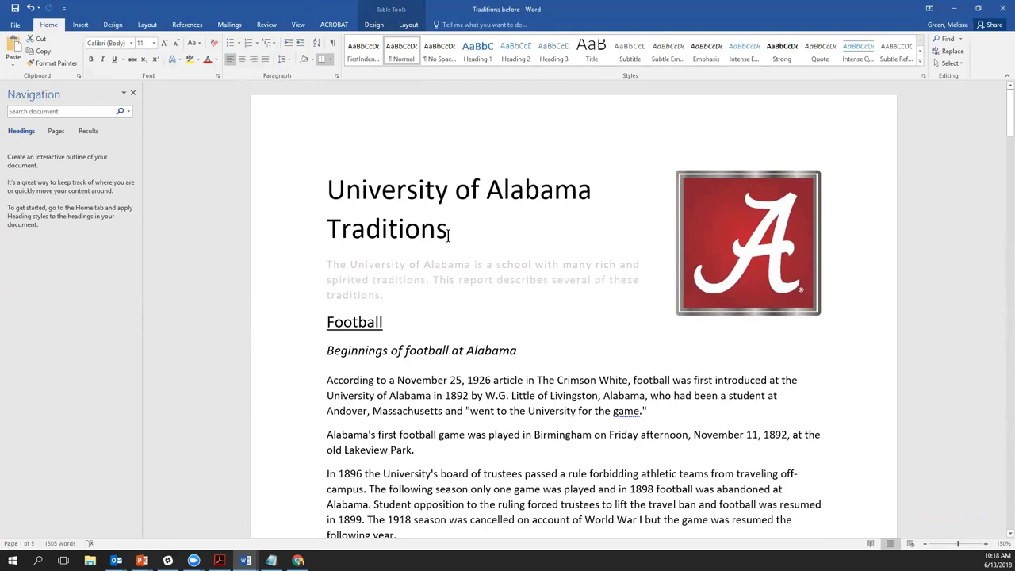
pyautogui.moveTo(428, 232); pyautogui.dragTo(341, 192)
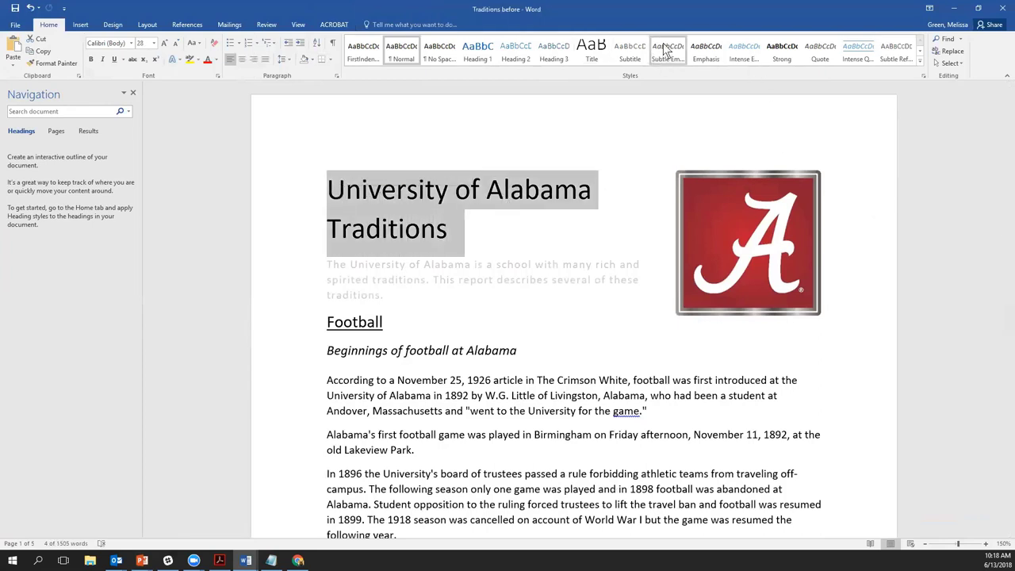
pyautogui.click(599, 50)
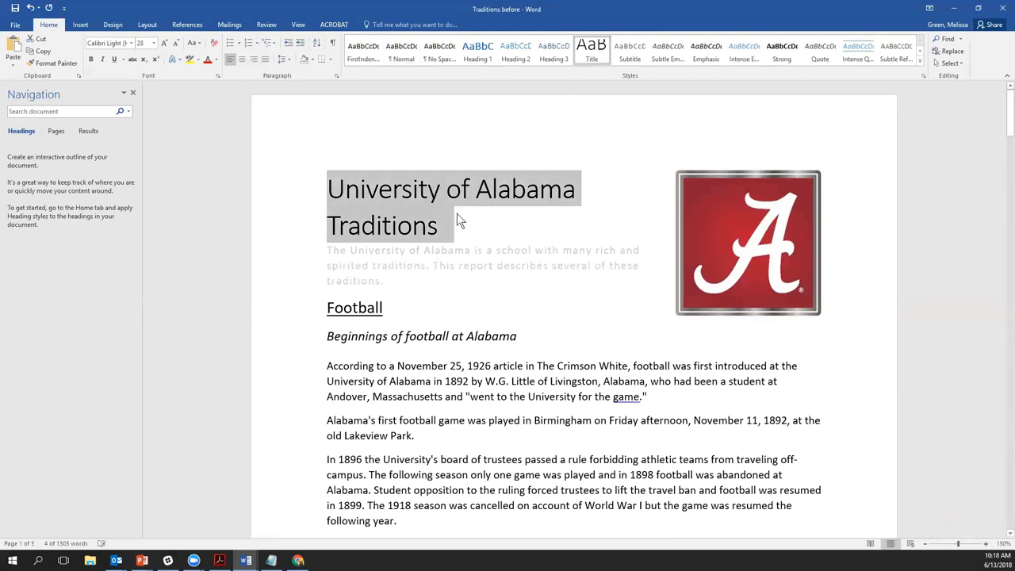
pyautogui.click(596, 62)
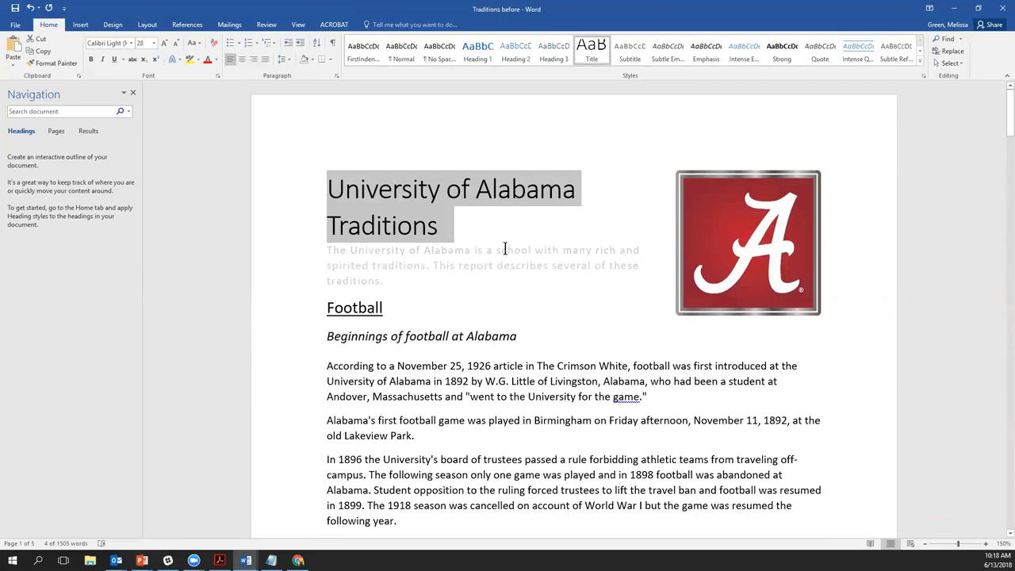
# Step: Apply Heading 1 to "Football" and Heading 2 to "Beginnings of football at Alabama"
pyautogui.scroll(-2, 505, 249)
pyautogui.moveTo(397, 233); pyautogui.dragTo(326, 235)
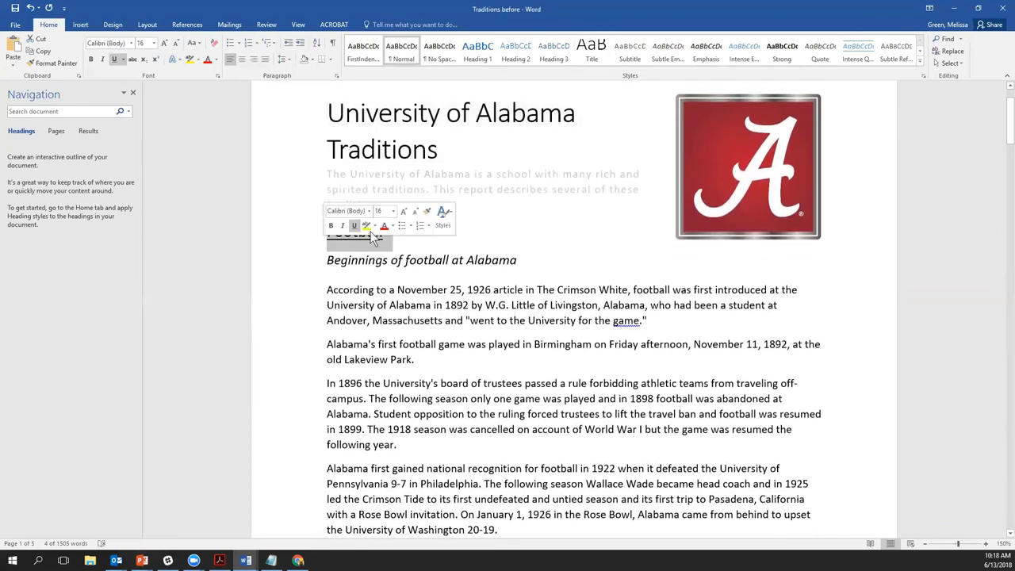
pyautogui.click(478, 53)
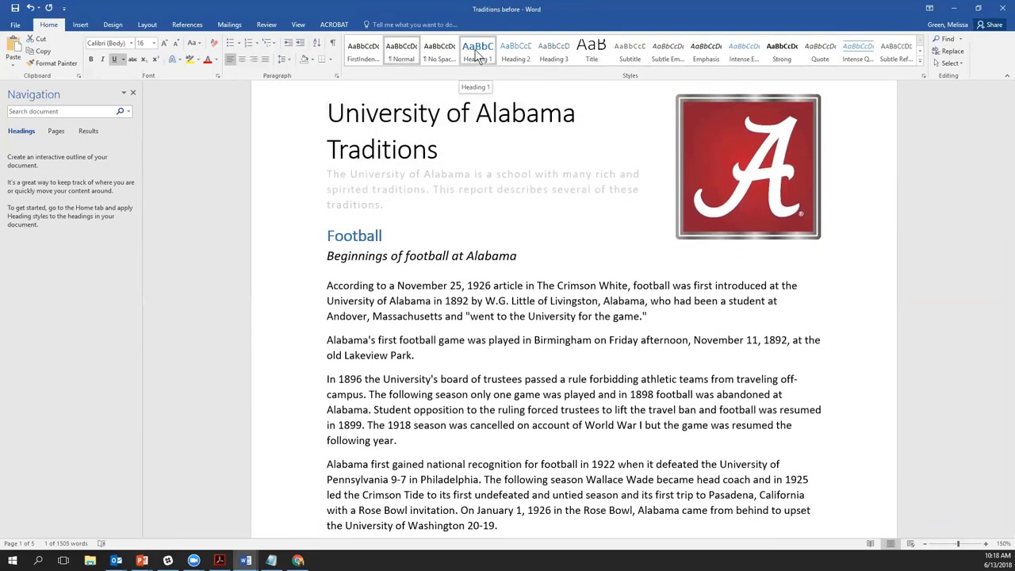
pyautogui.click(478, 53)
pyautogui.moveTo(520, 256); pyautogui.dragTo(339, 262)
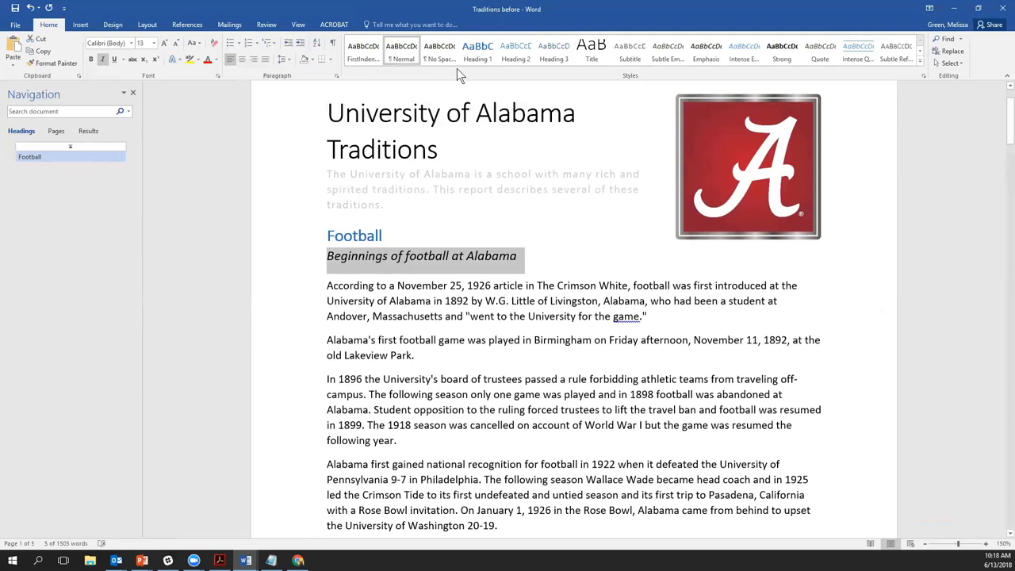
pyautogui.click(515, 49)
pyautogui.click(515, 49)
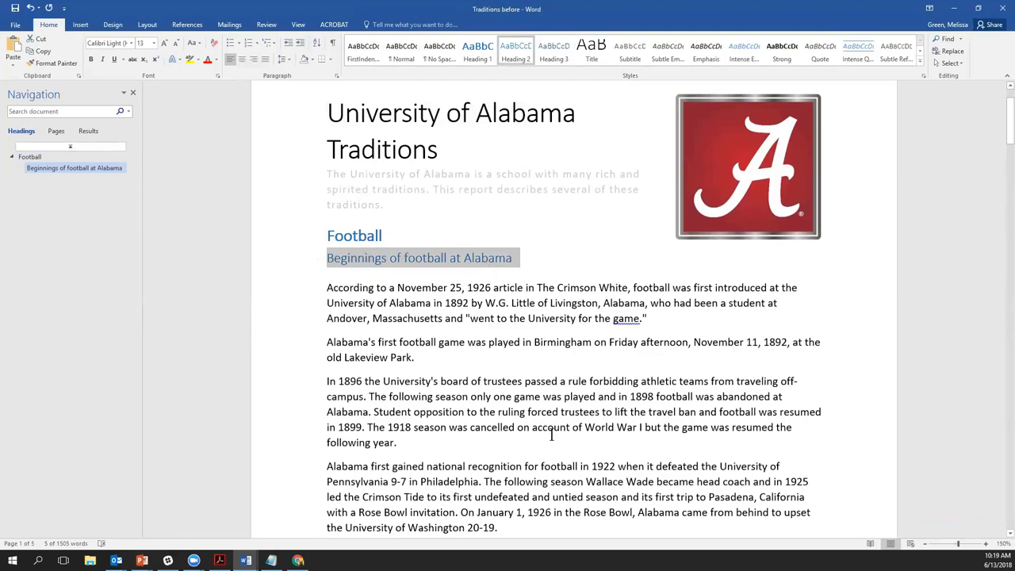
# Step: Apply the Heading 3 style to the italic subheadings "The Crimson Tide" and "The Elephant"
pyautogui.scroll(-4, 525, 339)
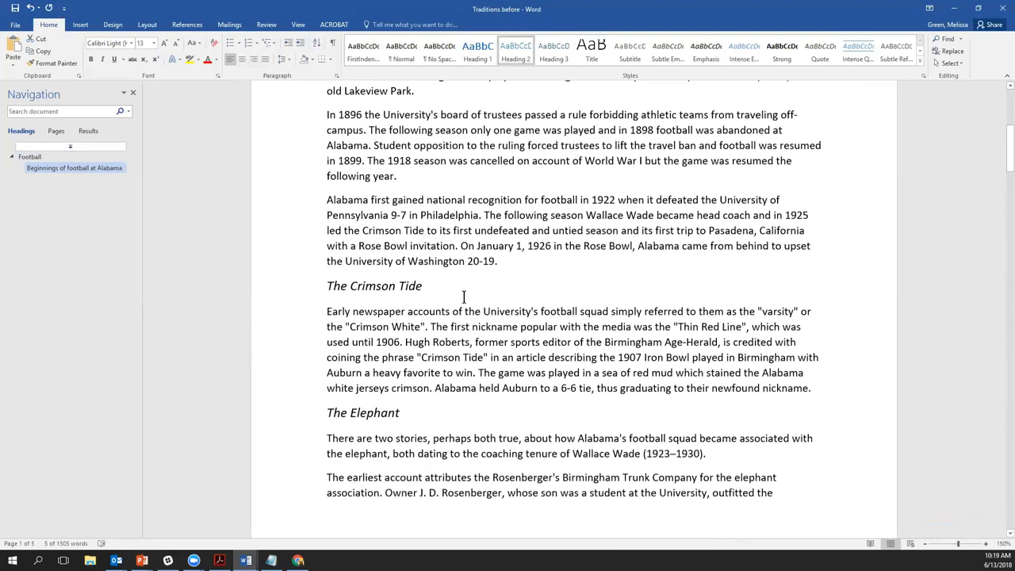
pyautogui.tripleClick(382, 287)
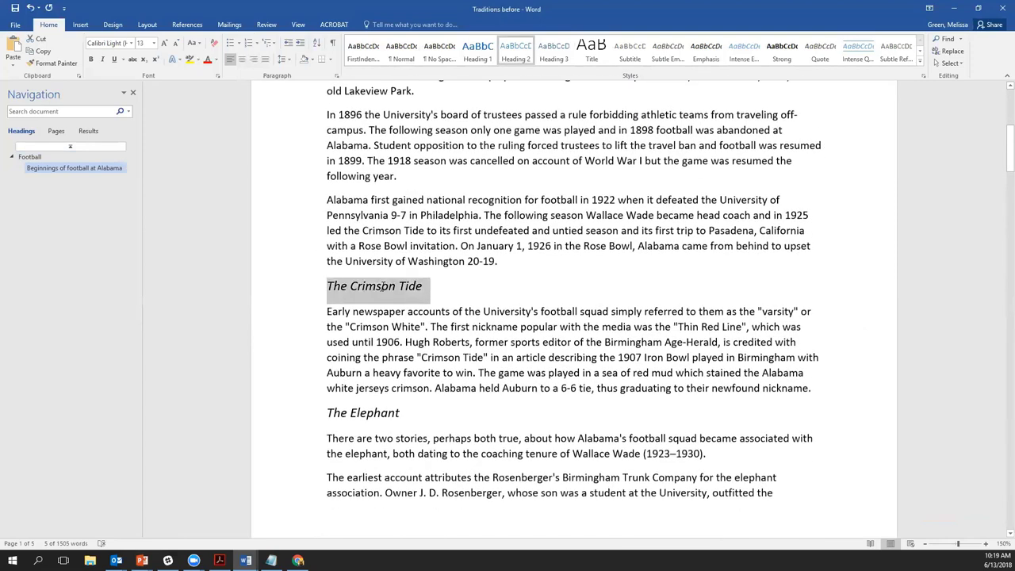
pyautogui.click(554, 49)
pyautogui.tripleClick(403, 402)
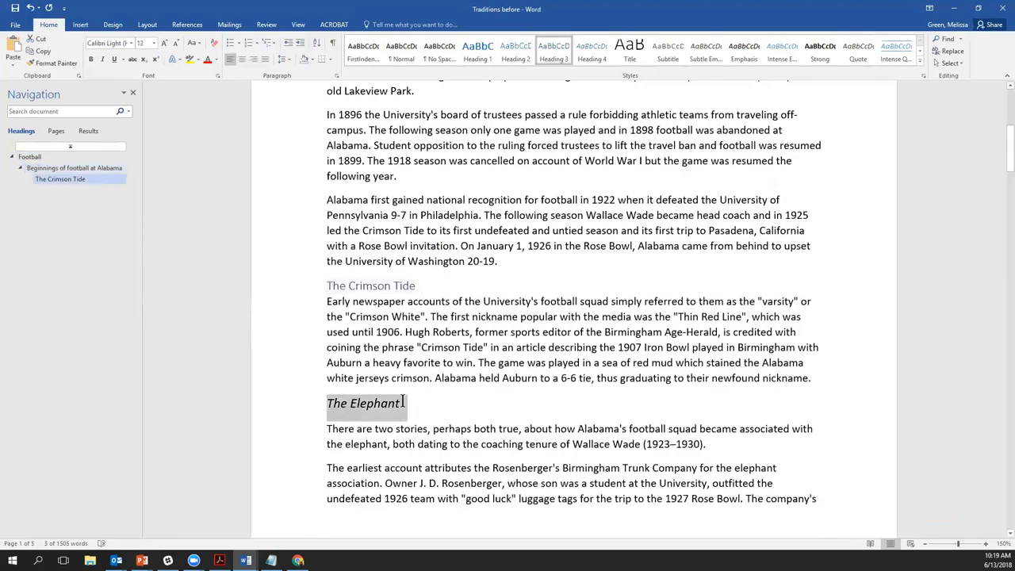
pyautogui.click(553, 51)
# Step: Apply Heading 2 to "The Million Dollar Band" and Heading 3 to "Naming of the Million Dollar Band"
pyautogui.scroll(-13, 568, 208)
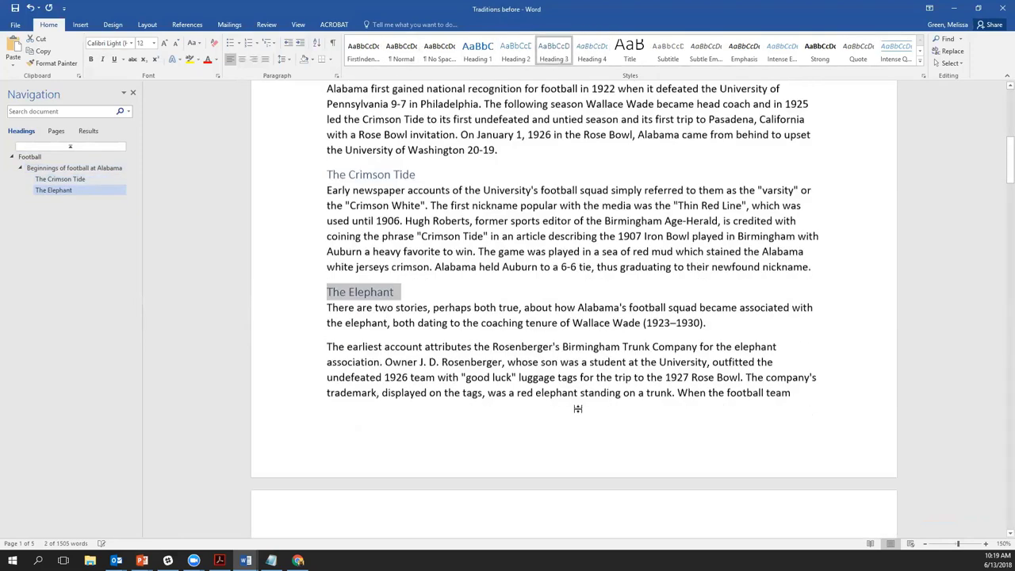
pyautogui.moveTo(675, 224); pyautogui.dragTo(503, 224)
pyautogui.click(516, 49)
pyautogui.moveTo(532, 361); pyautogui.dragTo(325, 366)
pyautogui.click(554, 50)
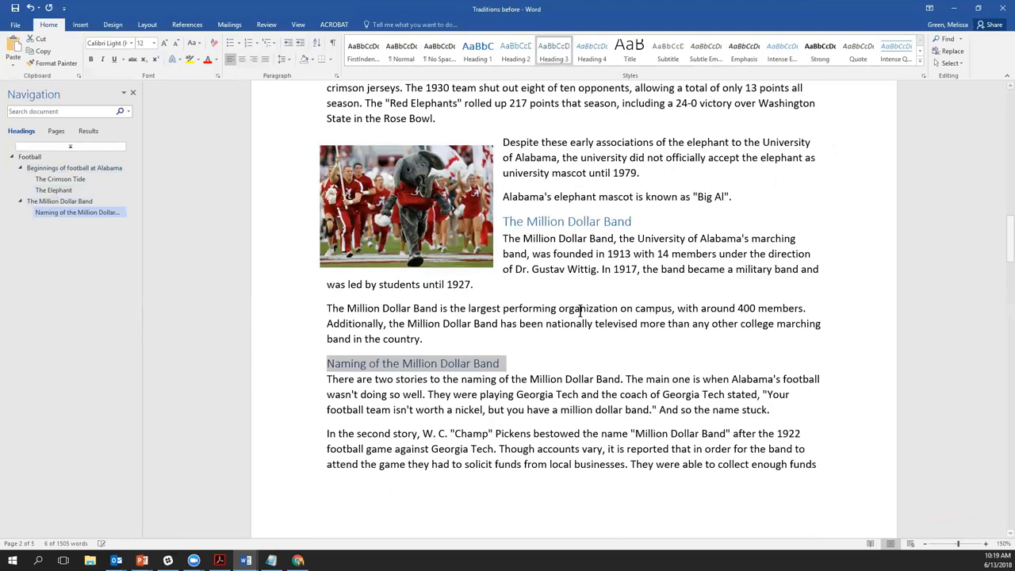
# Step: Apply the Heading 3 style to "Directors of the Million Dollar Band" and "Band Recordings"
pyautogui.scroll(-10, 564, 374)
pyautogui.moveTo(558, 333); pyautogui.dragTo(325, 334)
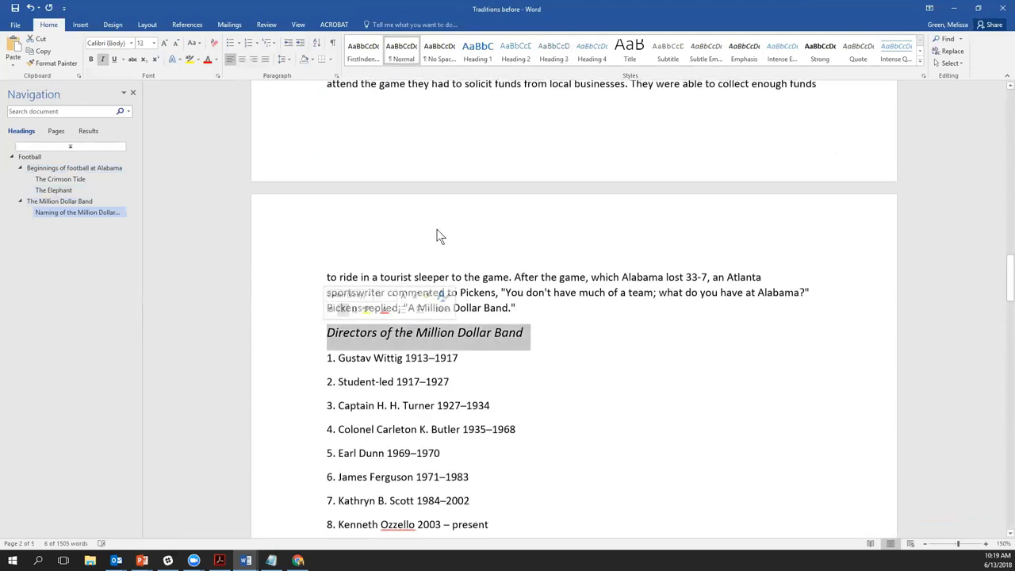
pyautogui.click(556, 51)
pyautogui.scroll(-8, 596, 362)
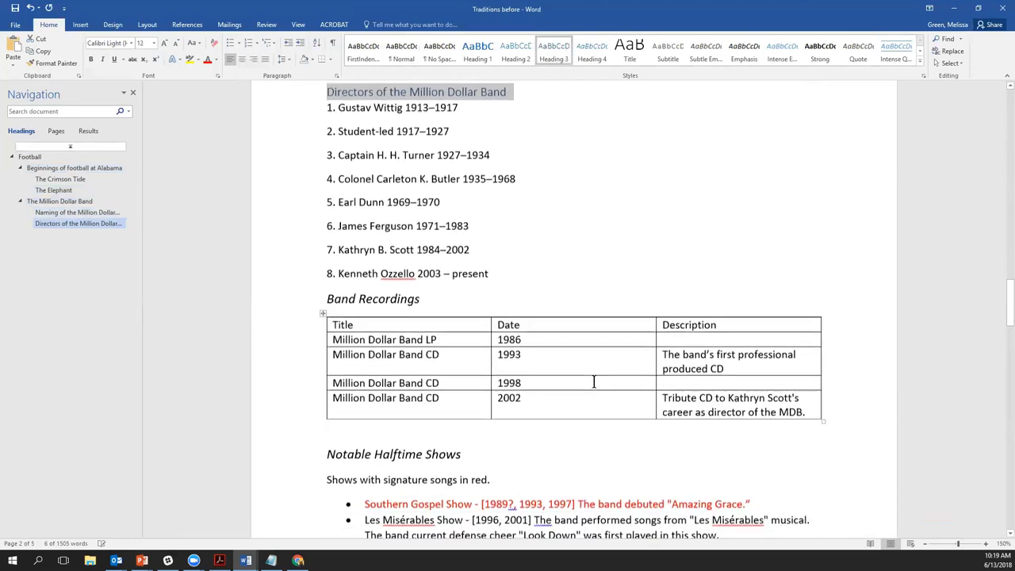
pyautogui.moveTo(428, 197); pyautogui.dragTo(315, 196)
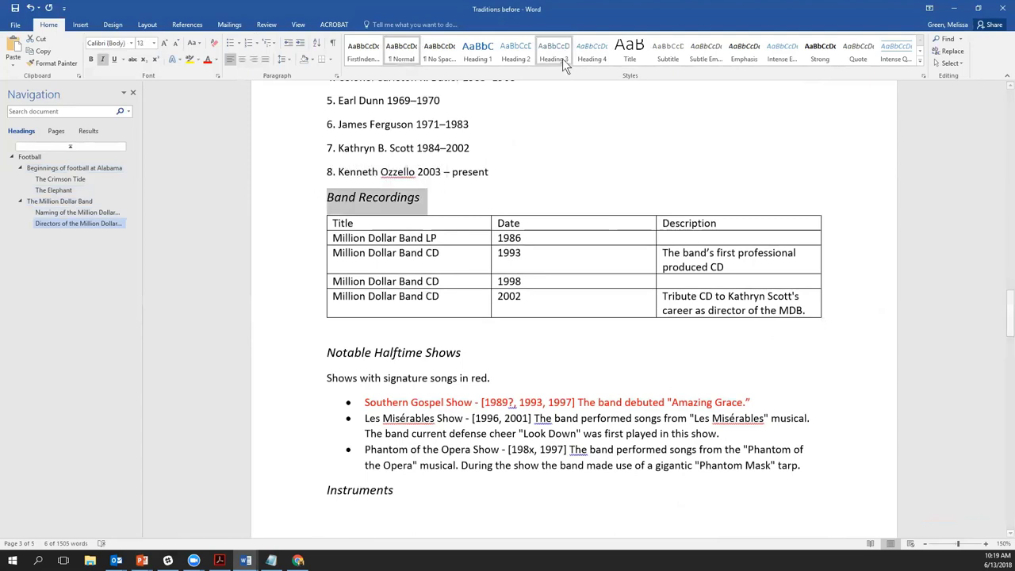
pyautogui.click(562, 58)
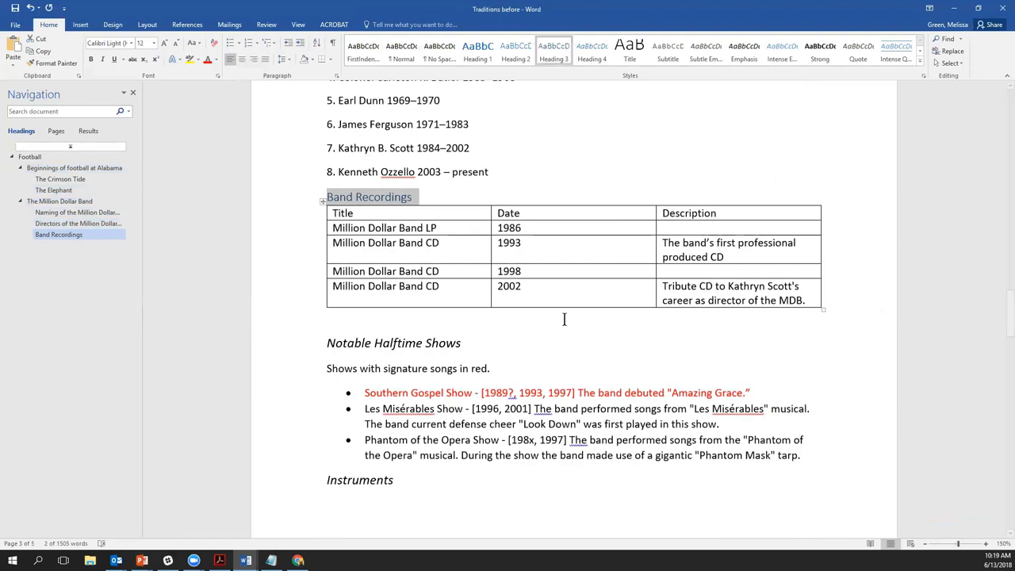
# Step: Apply the Heading 3 style to "Notable Halftime Shows" and "Instruments"
pyautogui.scroll(-2, 564, 320)
pyautogui.moveTo(472, 267); pyautogui.dragTo(315, 267)
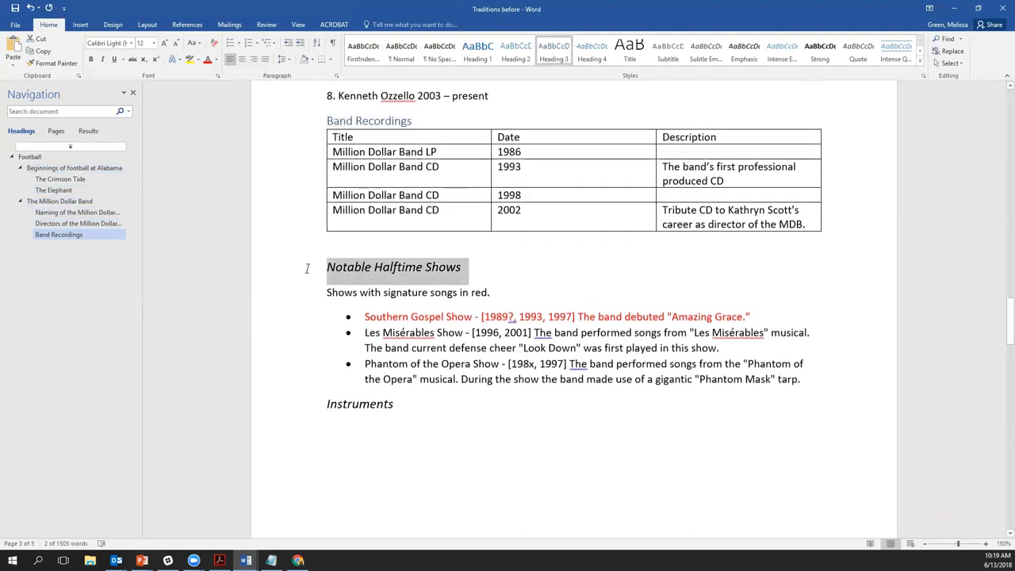
pyautogui.click(560, 54)
pyautogui.doubleClick(395, 401)
pyautogui.click(539, 55)
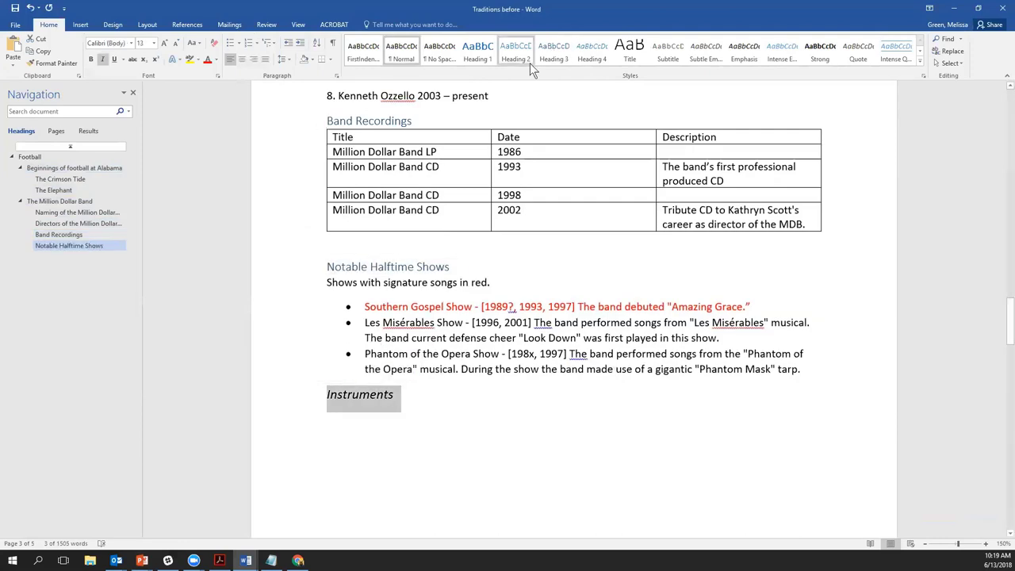
# Step: Apply the Heading 2 style to the "School Songs" heading below the pie chart
pyautogui.scroll(-6, 544, 214)
pyautogui.scroll(-4, 547, 310)
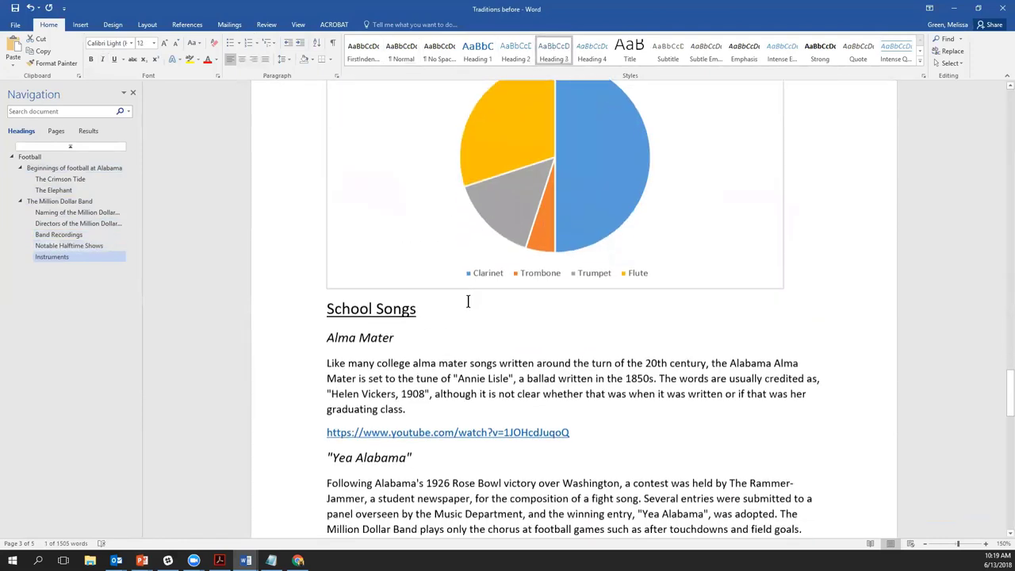
pyautogui.tripleClick(375, 308)
pyautogui.click(508, 52)
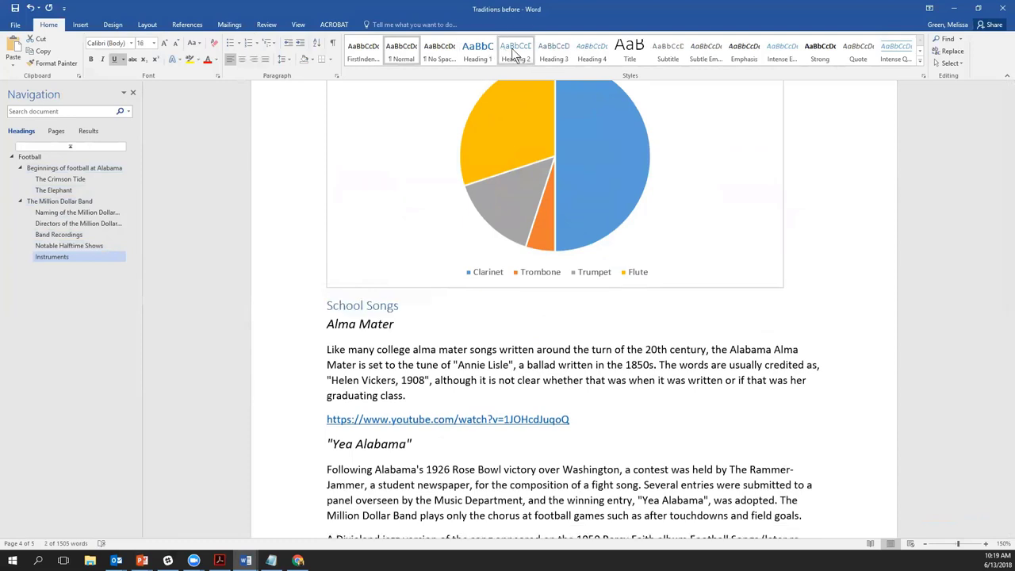
# Step: Apply the Heading 3 style to the "Alma Mater" and "Yea Alabama" subheadings under "School Songs"
pyautogui.tripleClick(401, 325)
pyautogui.click(551, 52)
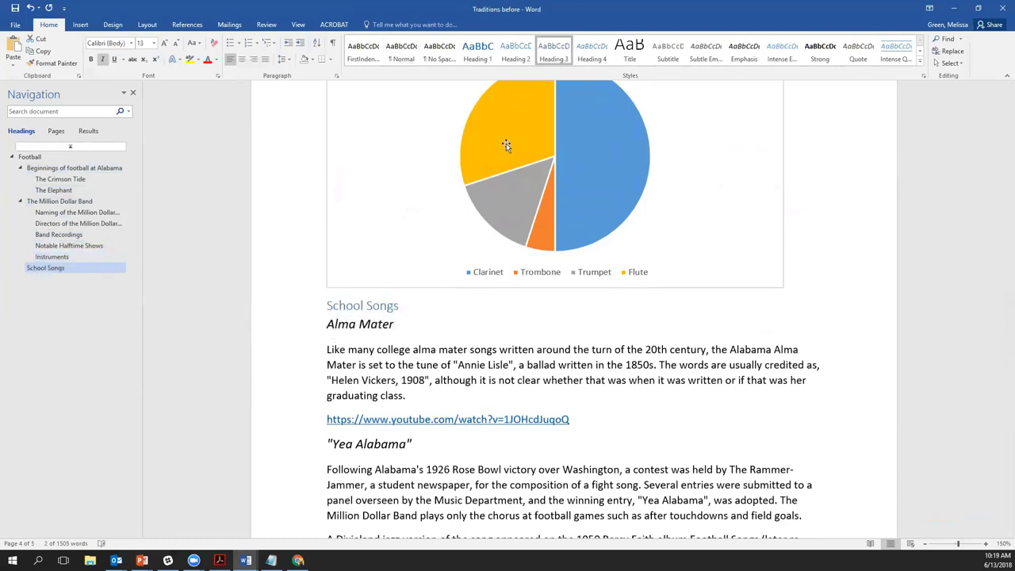
pyautogui.tripleClick(412, 438)
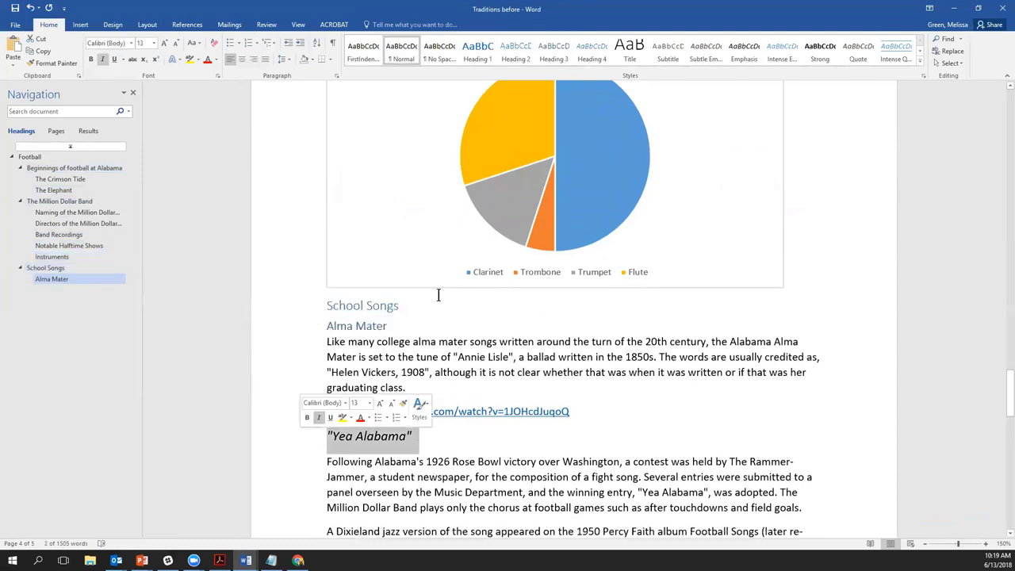
pyautogui.click(554, 52)
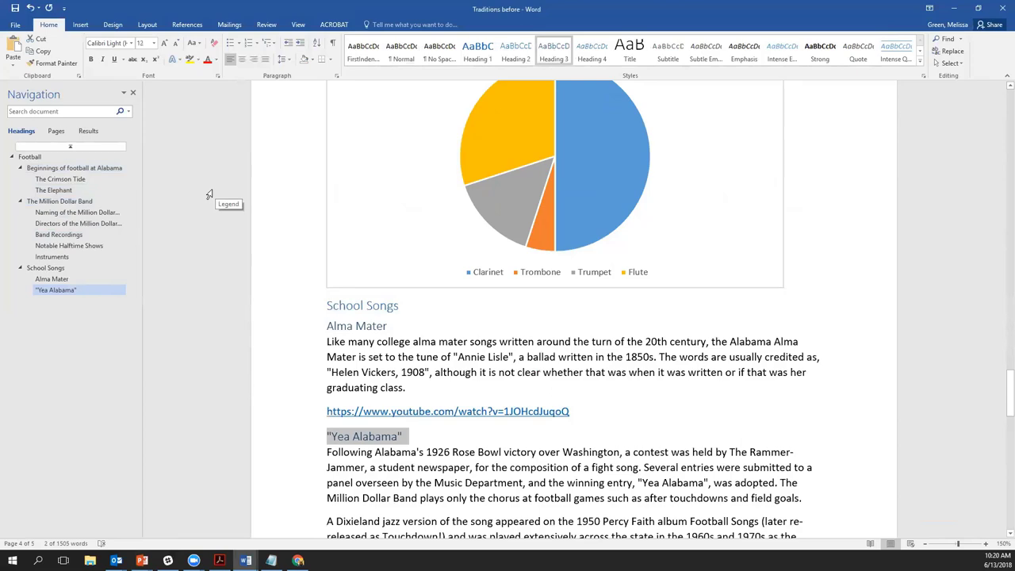
# Step: Change "The Million Dollar Band" and "School Songs" to the Heading 1 style
pyautogui.click(74, 203)
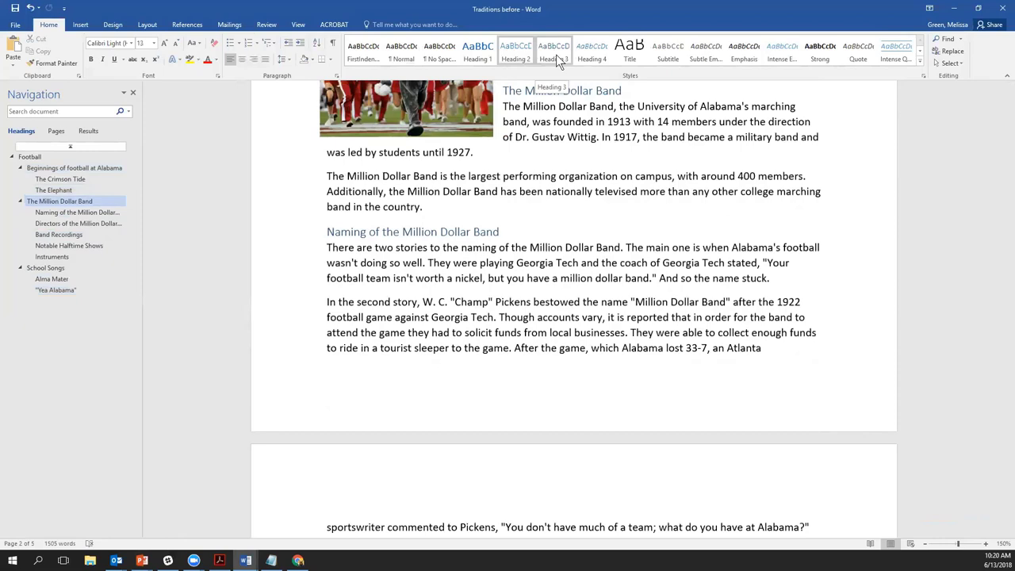
pyautogui.click(515, 55)
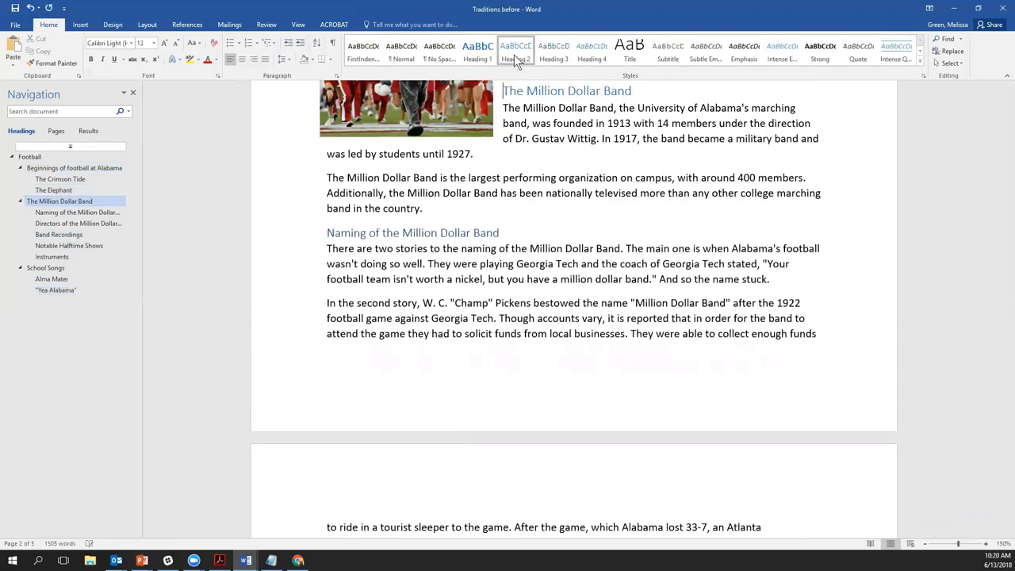
pyautogui.click(477, 52)
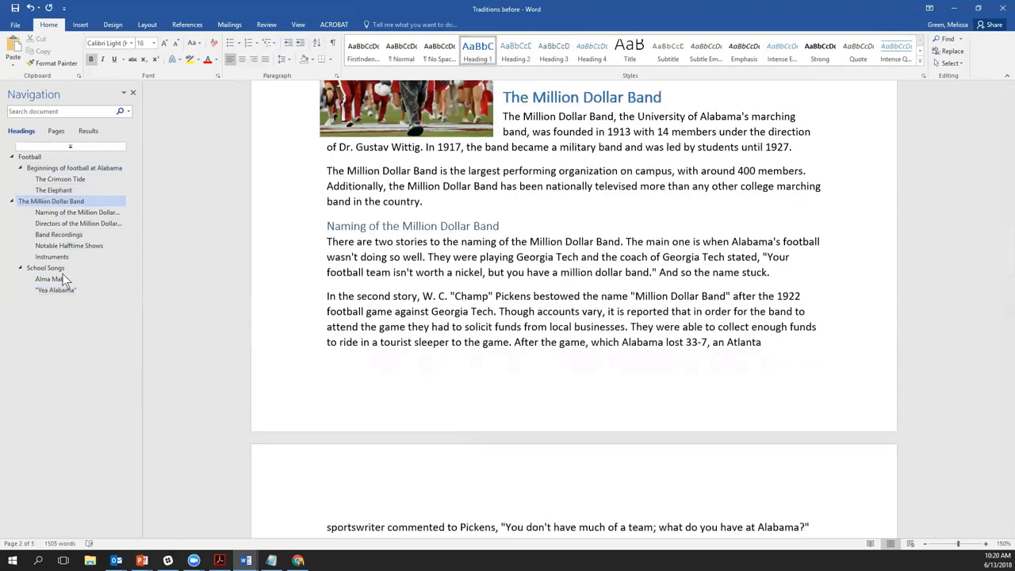
pyautogui.click(49, 268)
pyautogui.click(470, 58)
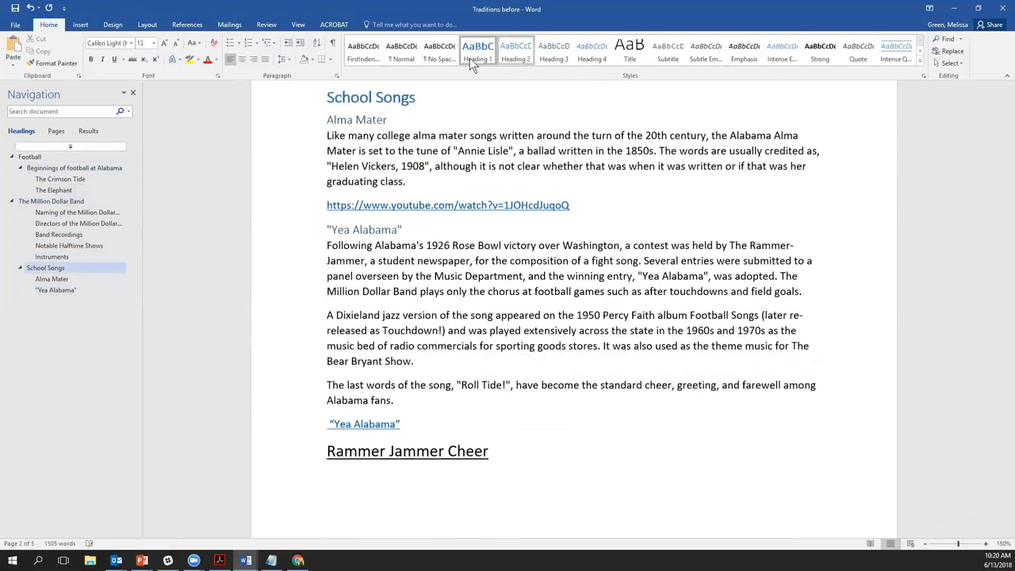
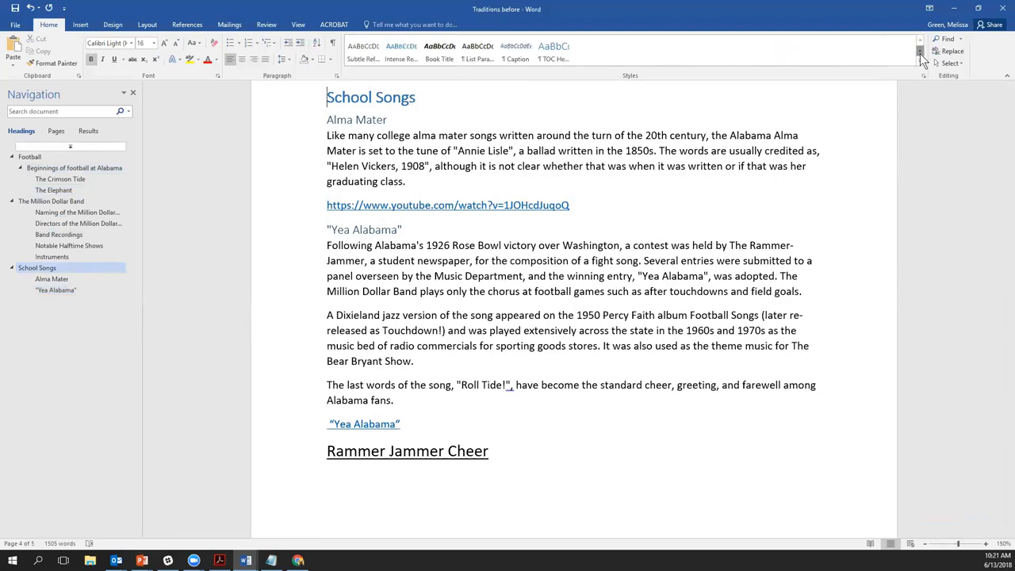
# Step: Return to the beginning of the document with the ribbon set to Show Tabs and Commands
pyautogui.click(1008, 75)
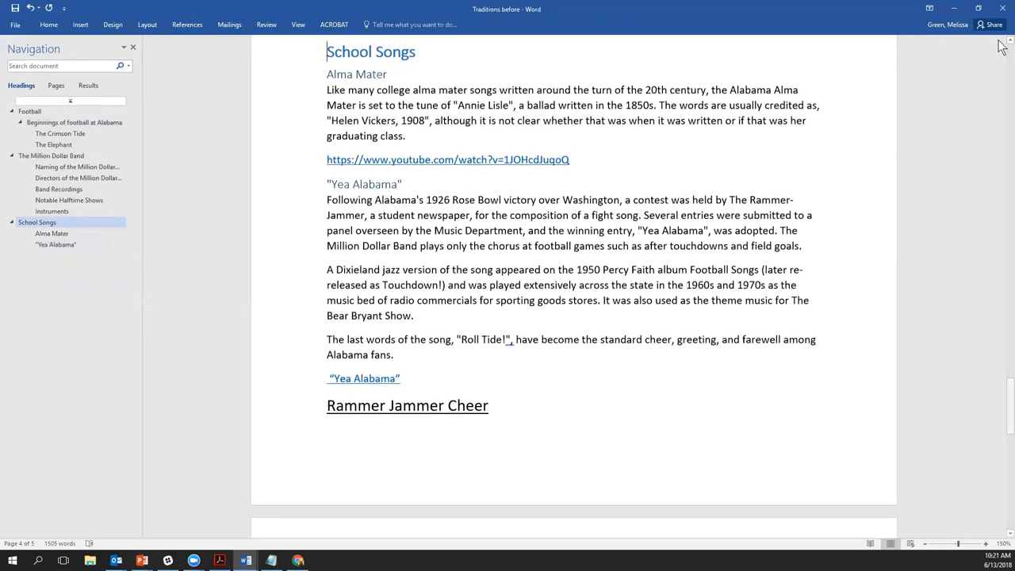
pyautogui.click(1006, 41)
pyautogui.moveTo(1004, 382); pyautogui.dragTo(1005, 50)
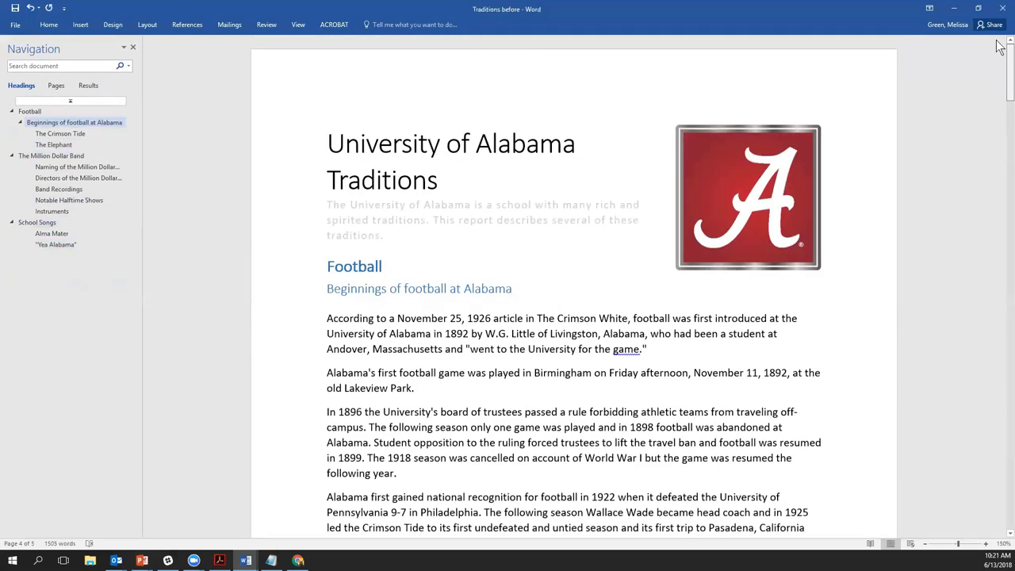
pyautogui.click(929, 9)
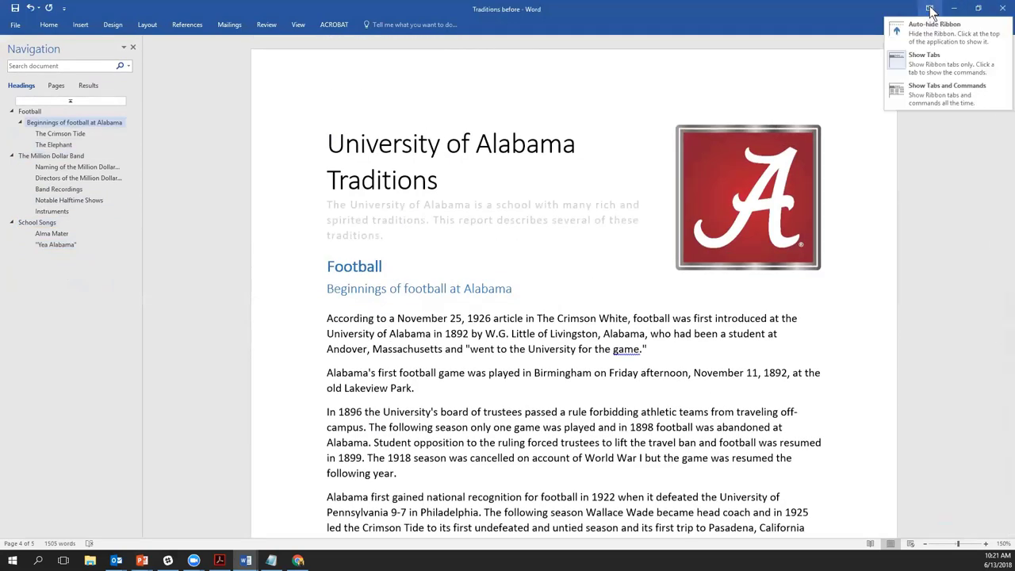
pyautogui.click(930, 84)
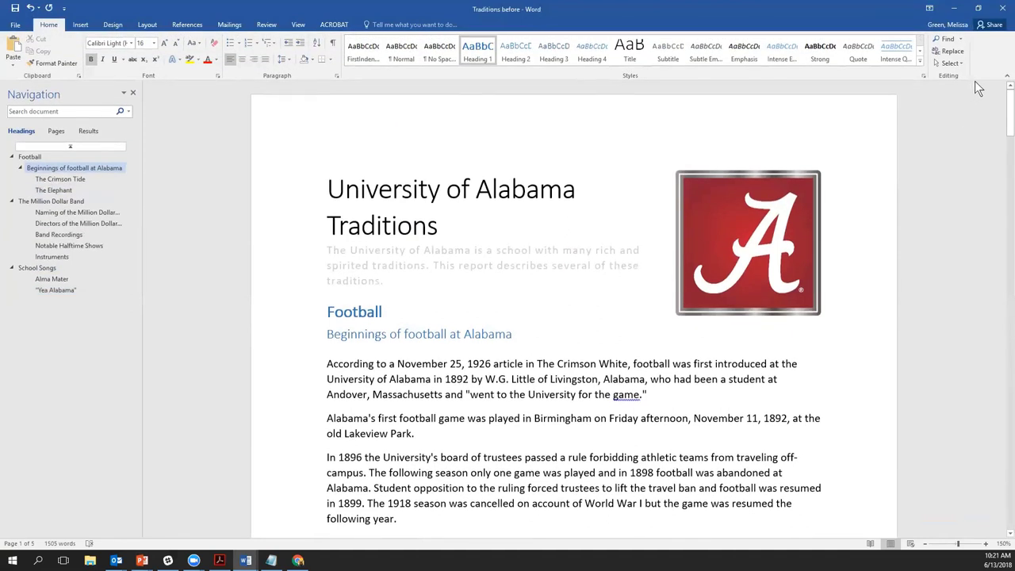
# Step: Zoom out to 130% and preview the document formatting style sets without applying one
pyautogui.click(925, 544)
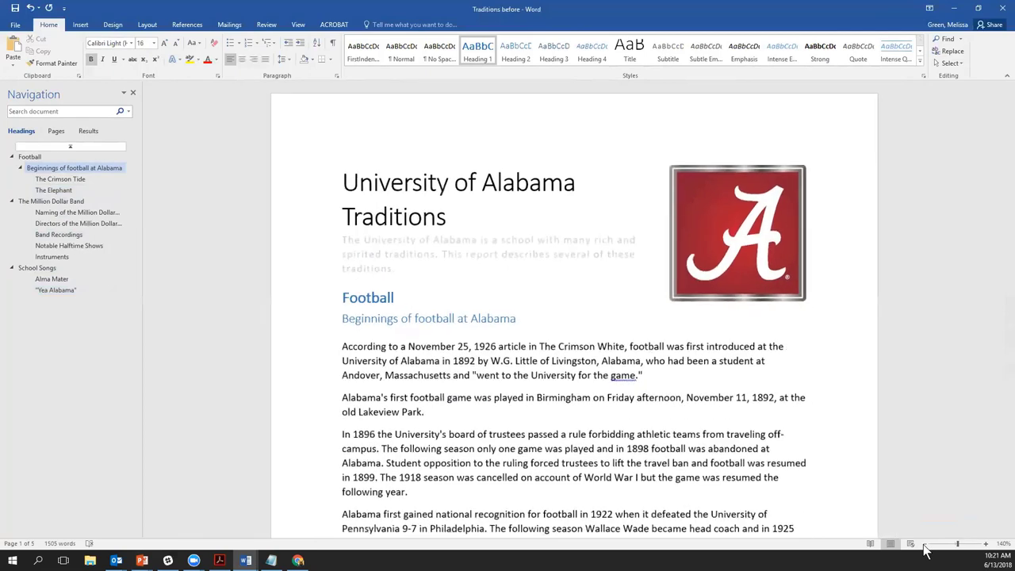
pyautogui.click(925, 545)
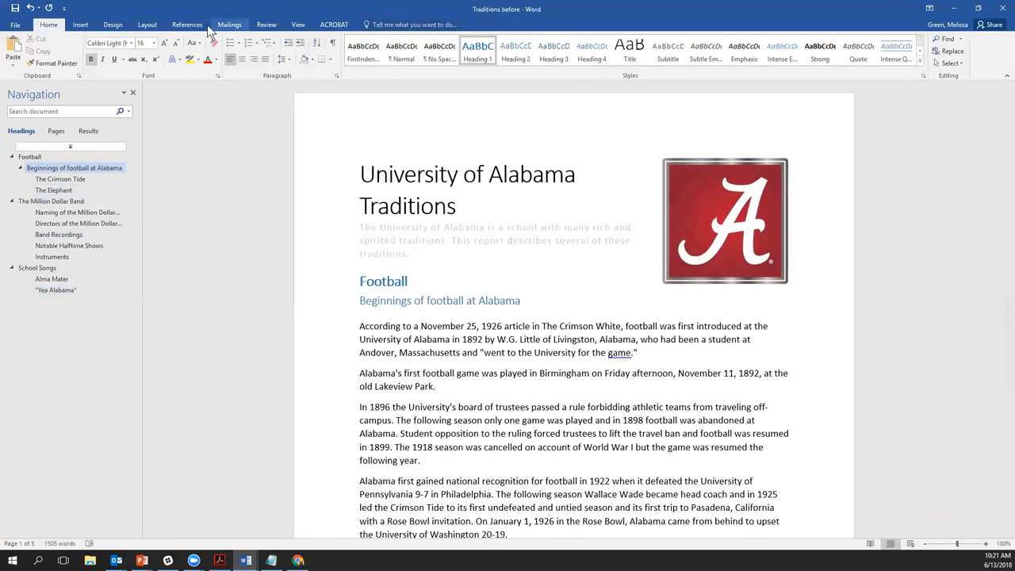
pyautogui.click(113, 24)
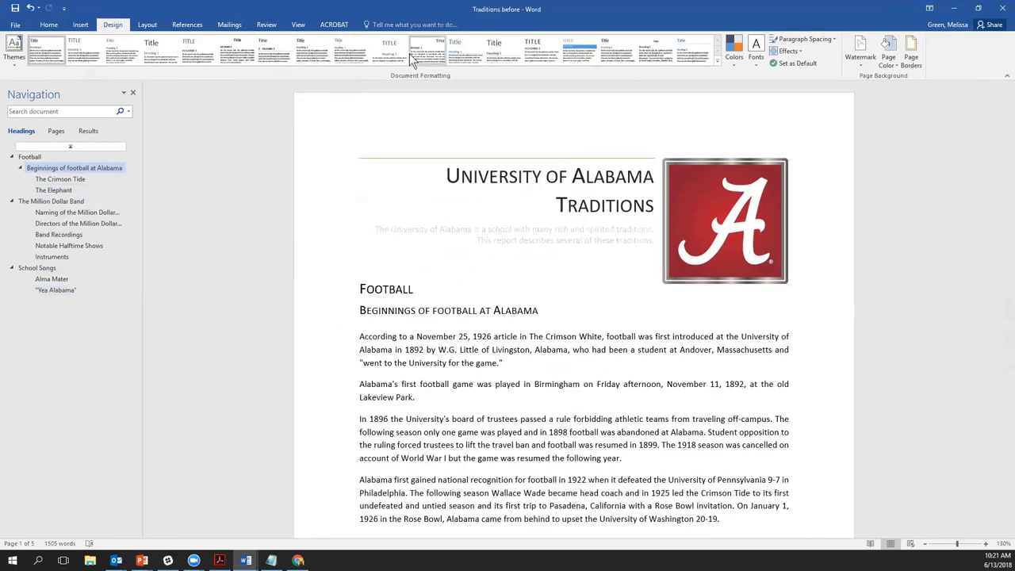
pyautogui.click(49, 25)
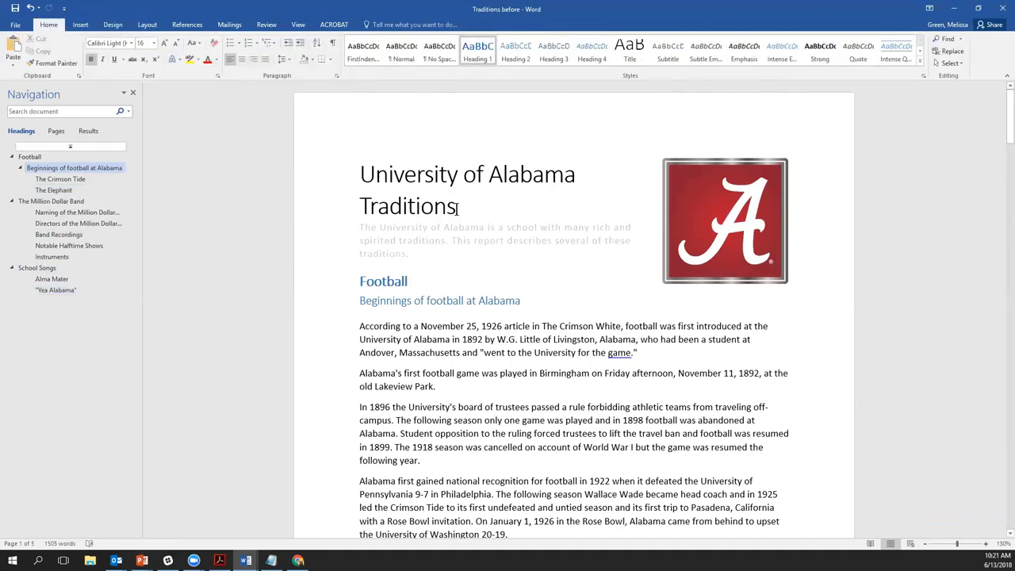
# Step: Make the "University of Alabama Traditions" title bold and update the Title style to match it
pyautogui.doubleClick(351, 173)
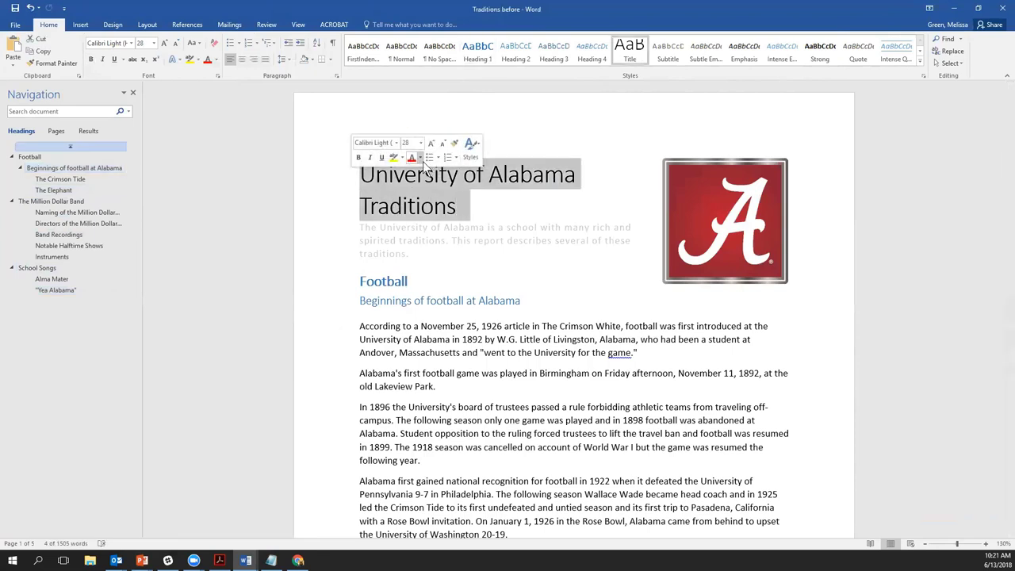
pyautogui.click(91, 61)
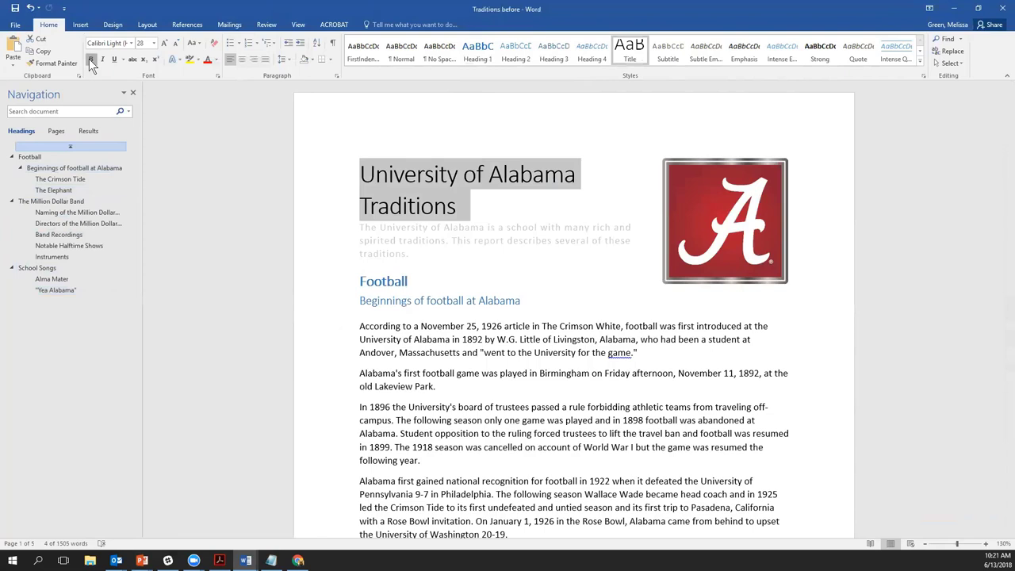
pyautogui.rightClick(627, 50)
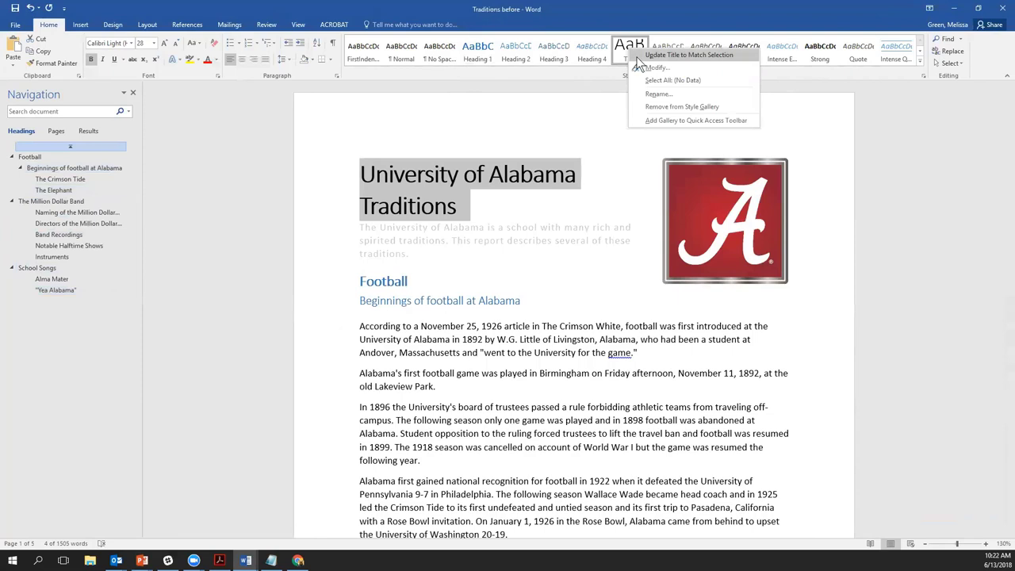
pyautogui.click(636, 56)
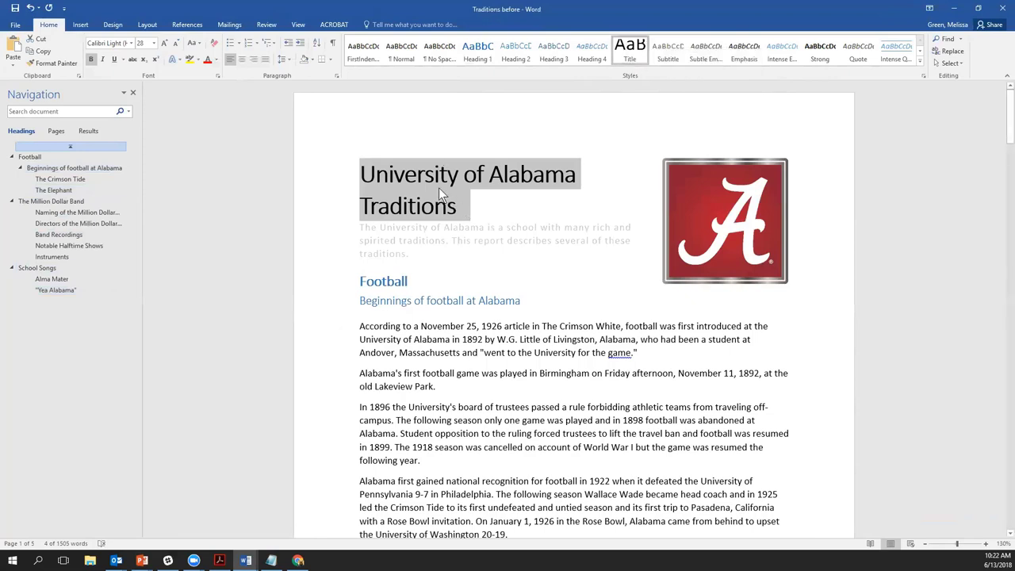
# Step: Change the "Football" heading's font color to black and update the Heading 1 style to match it
pyautogui.click(453, 278)
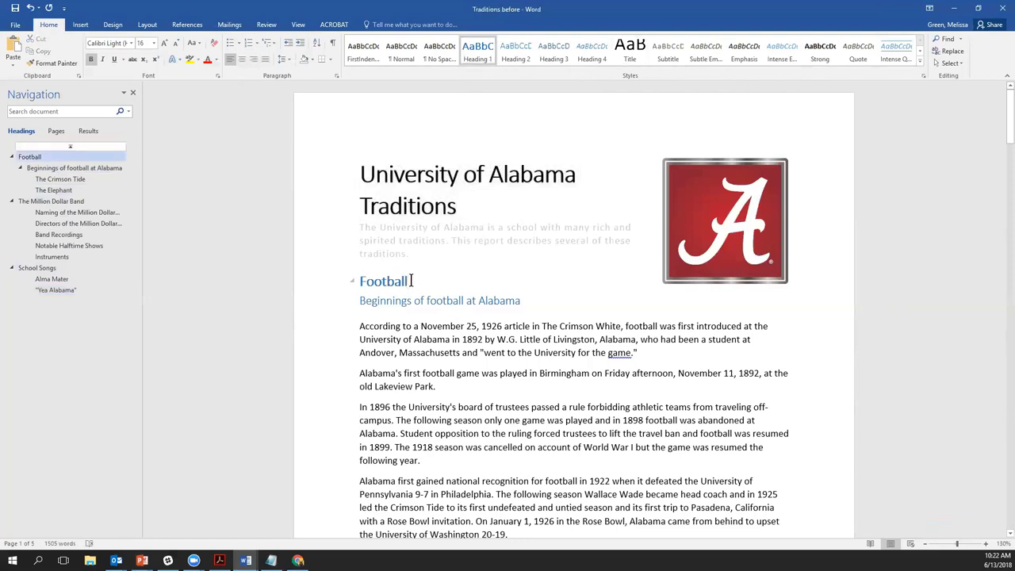
pyautogui.moveTo(420, 281); pyautogui.dragTo(377, 278)
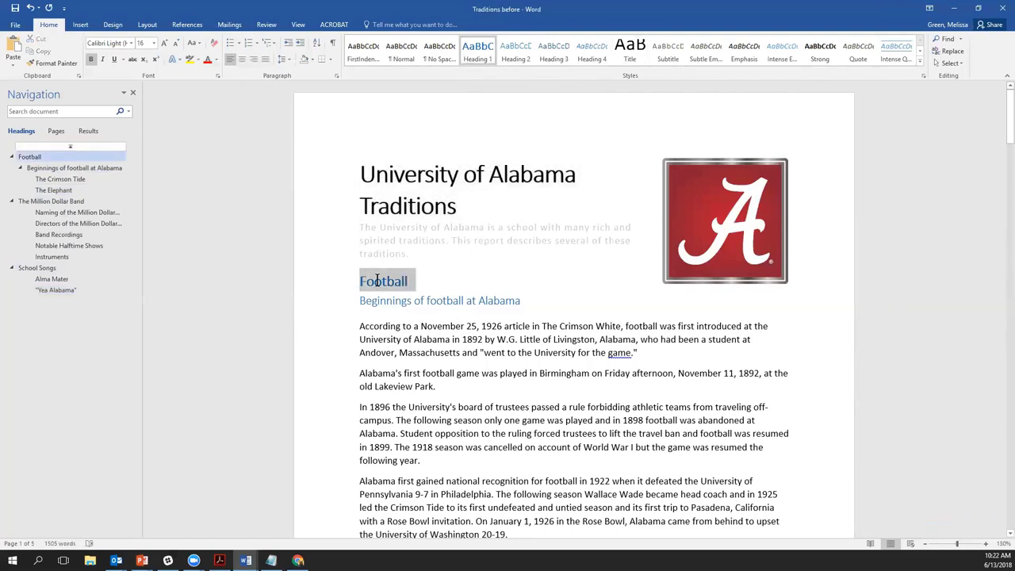
pyautogui.click(217, 61)
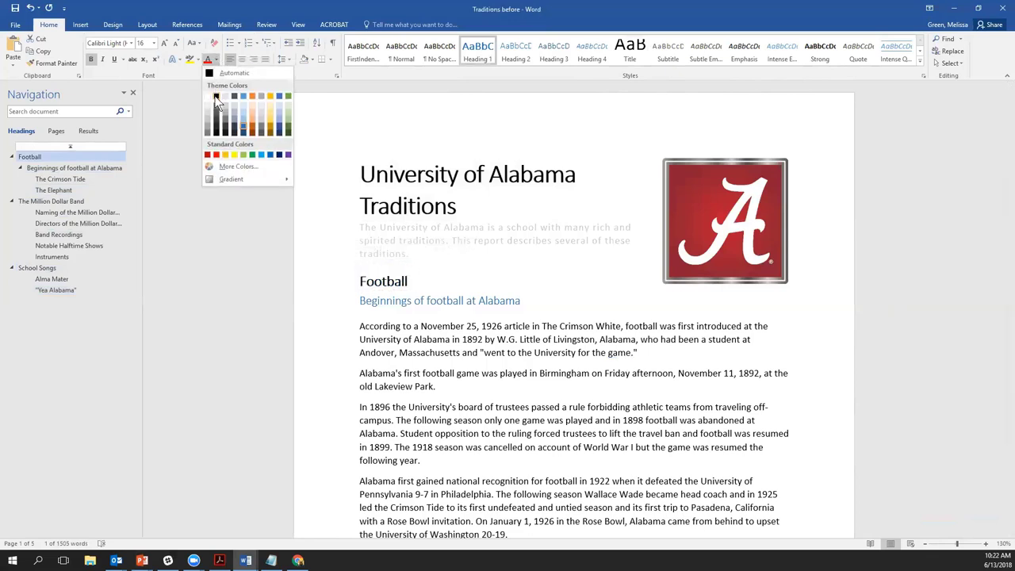
pyautogui.click(216, 96)
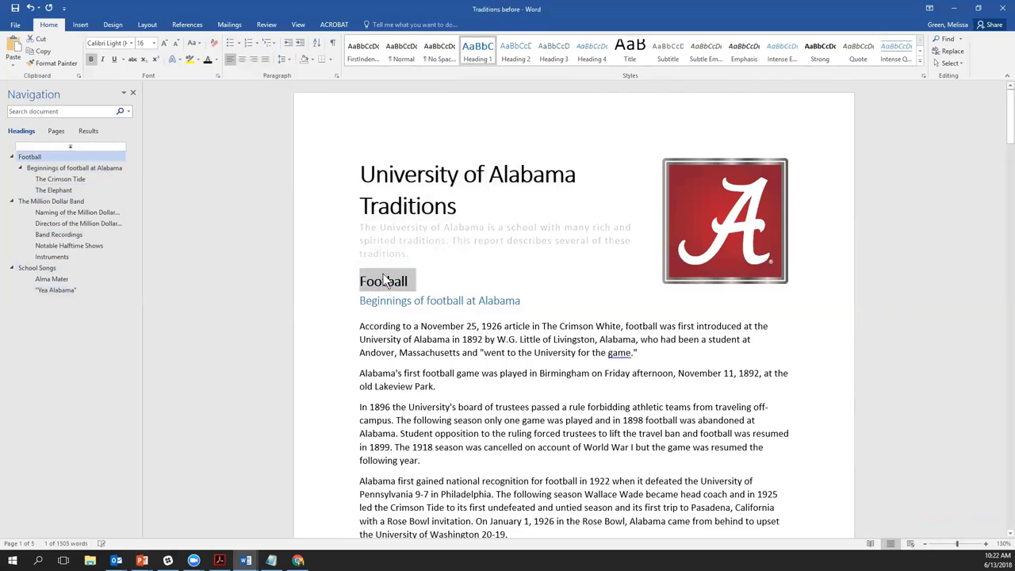
pyautogui.rightClick(475, 49)
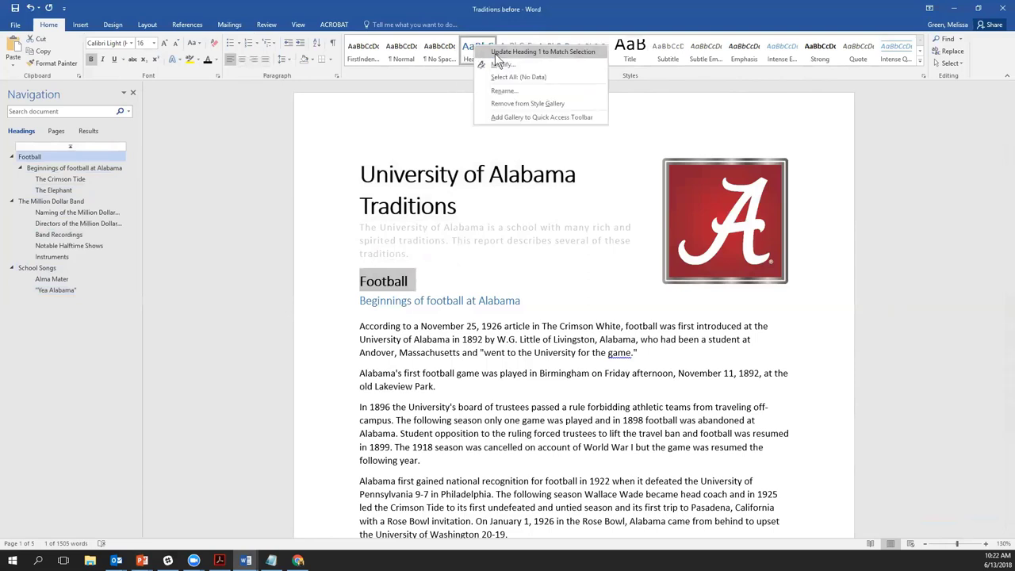
pyautogui.click(497, 52)
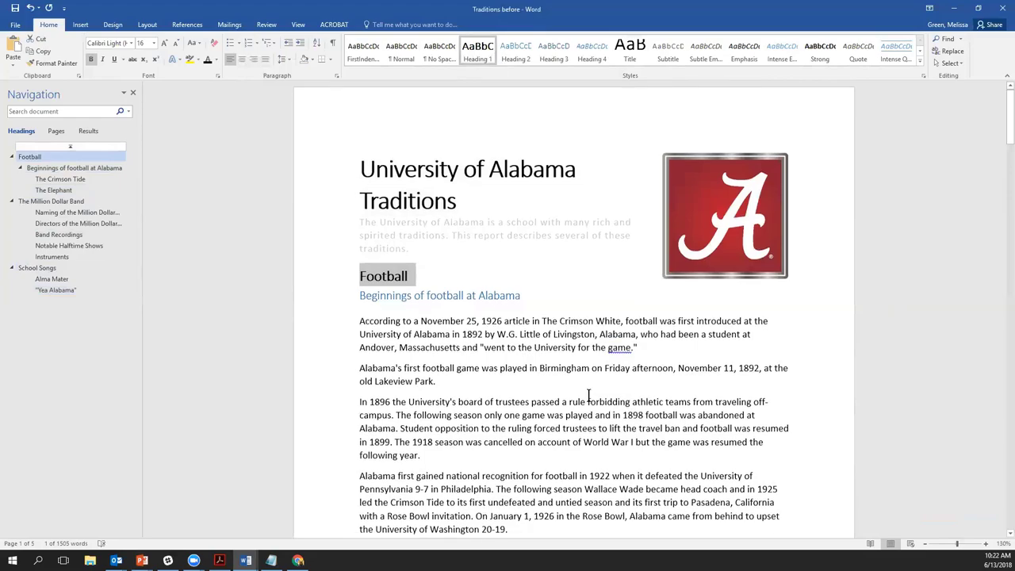
# Step: Make the "Beginnings of football at Alabama" heading black and italic, and update the Heading 2 style to match it
pyautogui.scroll(-10, 591, 396)
pyautogui.scroll(-12, 595, 413)
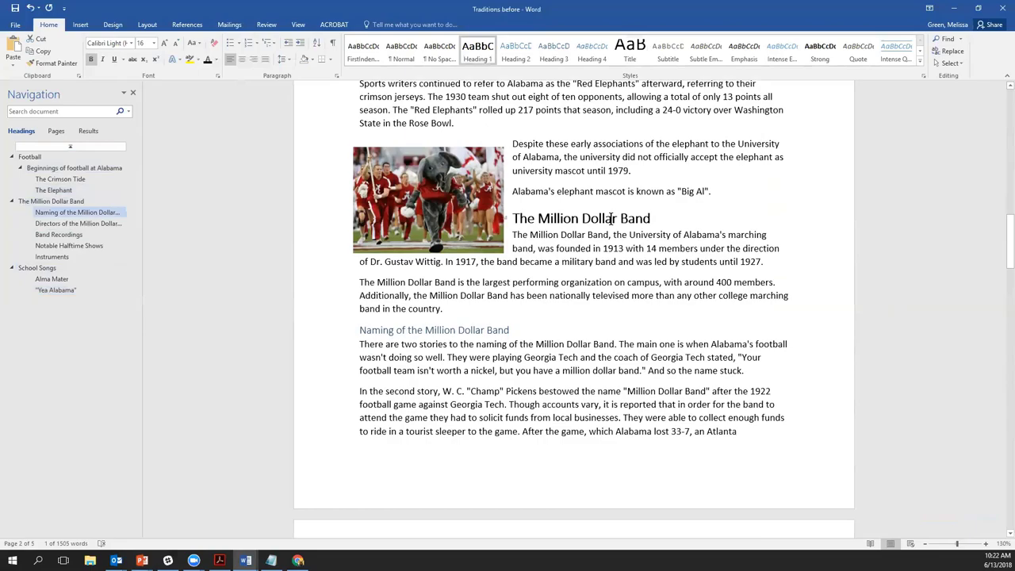
pyautogui.scroll(-8, 612, 219)
pyautogui.scroll(6, 612, 312)
pyautogui.scroll(20, 612, 312)
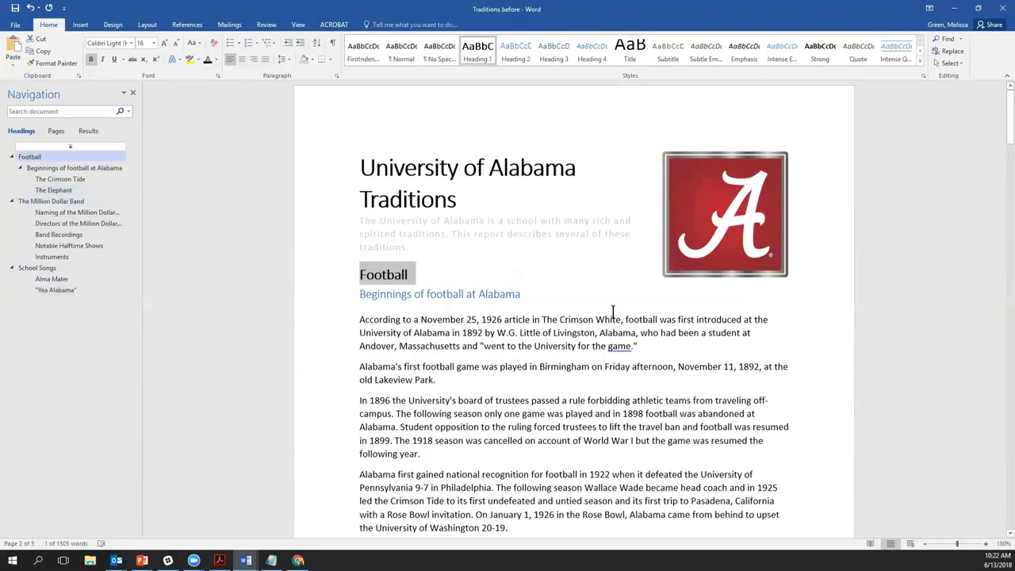
pyautogui.moveTo(524, 302); pyautogui.dragTo(371, 307)
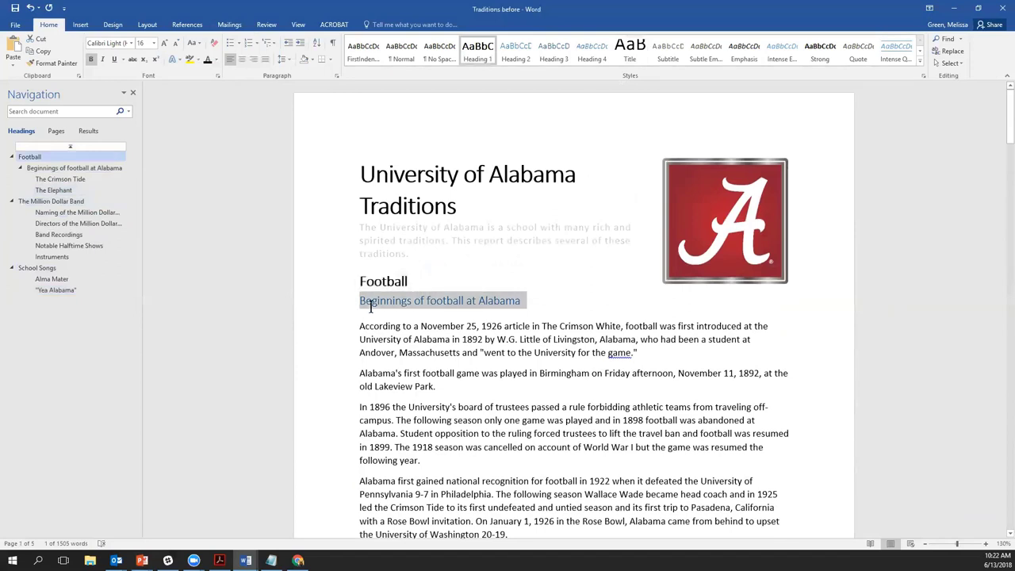
pyautogui.click(215, 62)
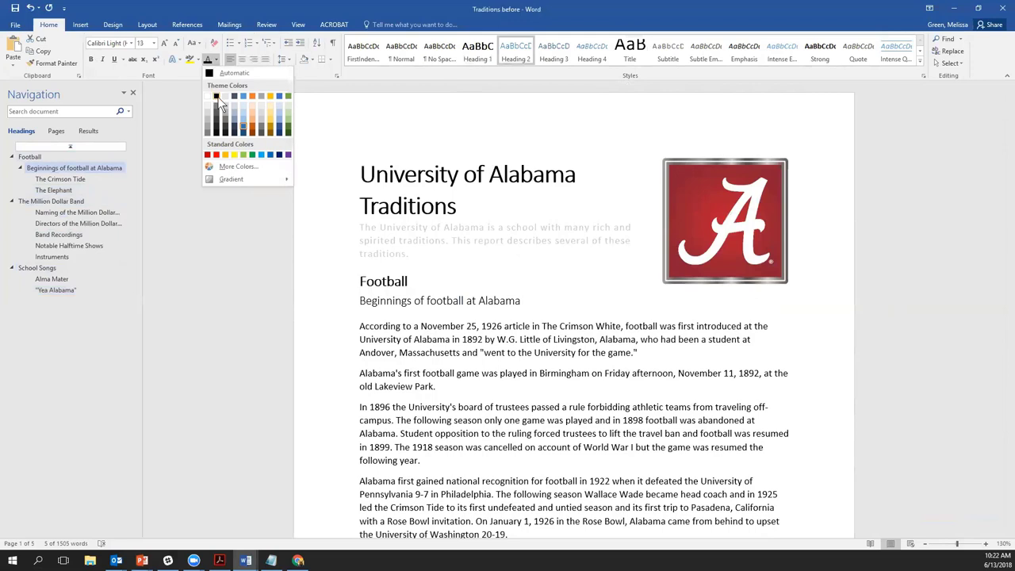
pyautogui.click(221, 104)
pyautogui.click(101, 59)
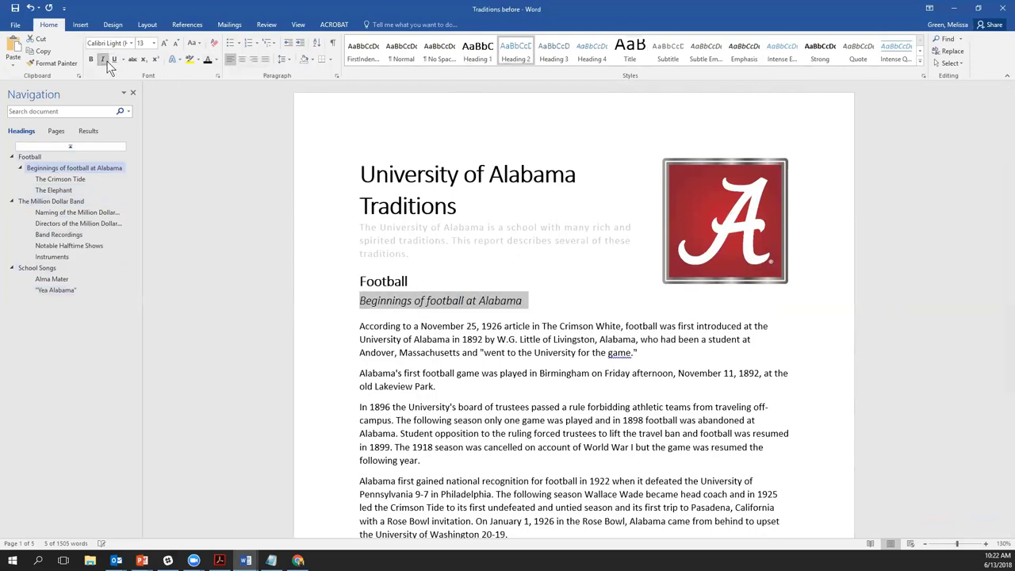
pyautogui.rightClick(519, 49)
pyautogui.click(537, 50)
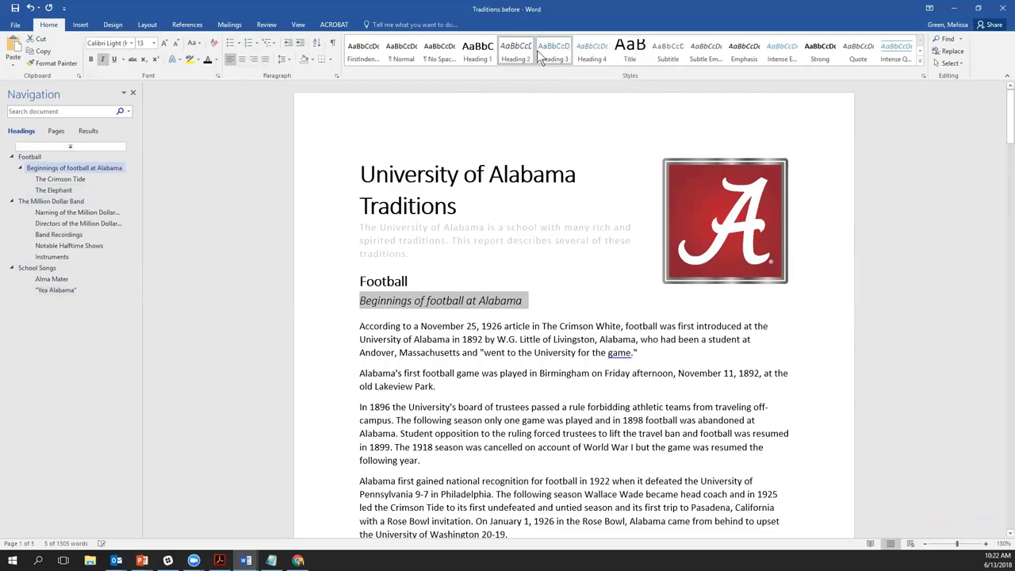
# Step: Add a blank line between the introductory subtitle paragraph and the "Football" heading
pyautogui.scroll(-2, 571, 317)
pyautogui.scroll(-12, 568, 337)
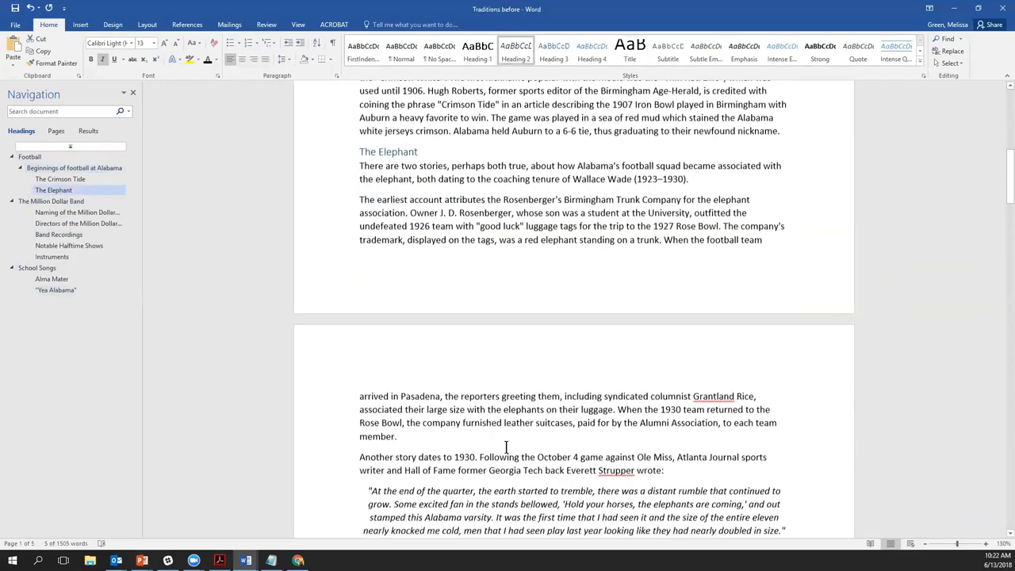
pyautogui.scroll(3, 553, 463)
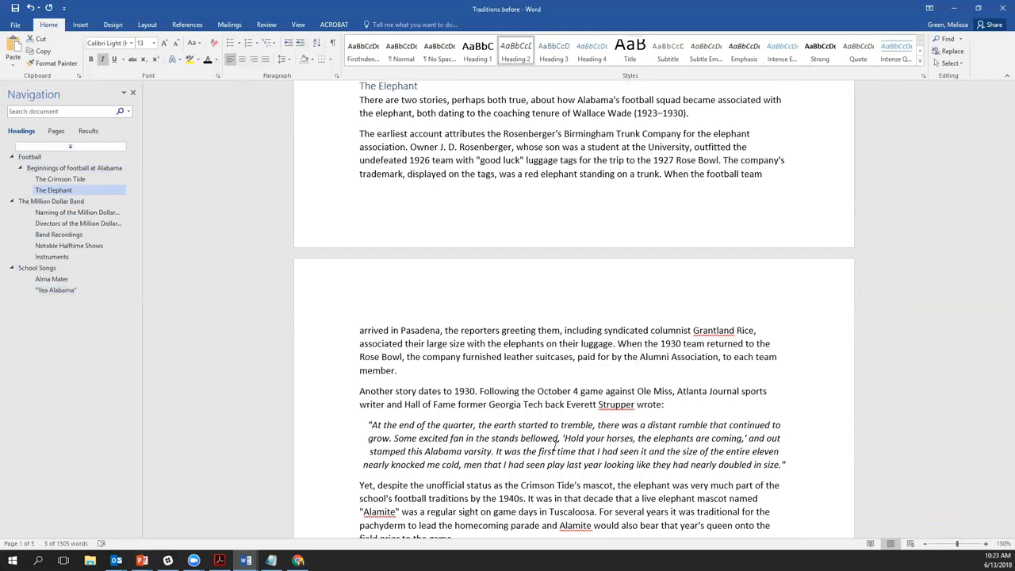
pyautogui.moveTo(1006, 188); pyautogui.dragTo(1004, 85)
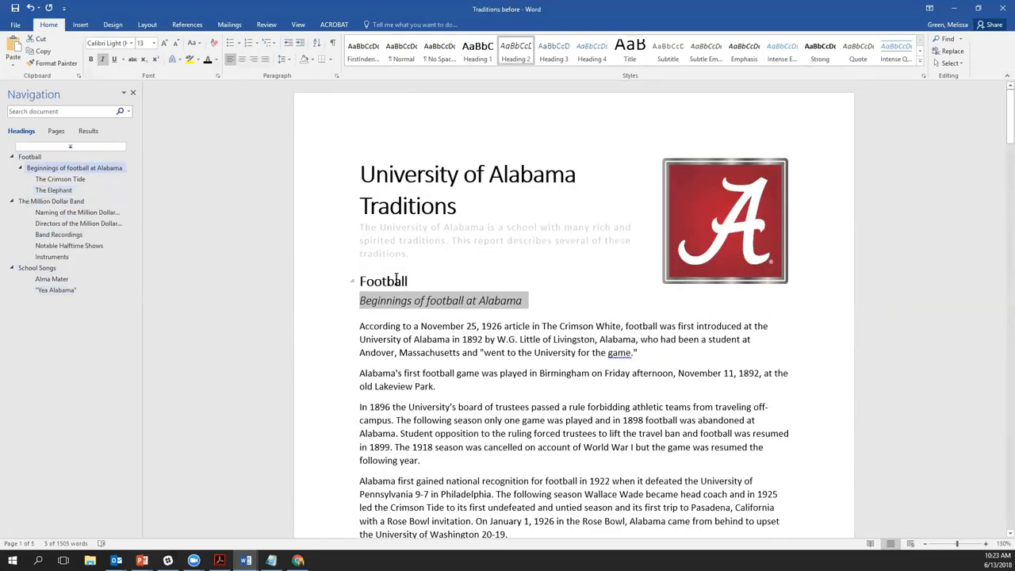
pyautogui.click(370, 254)
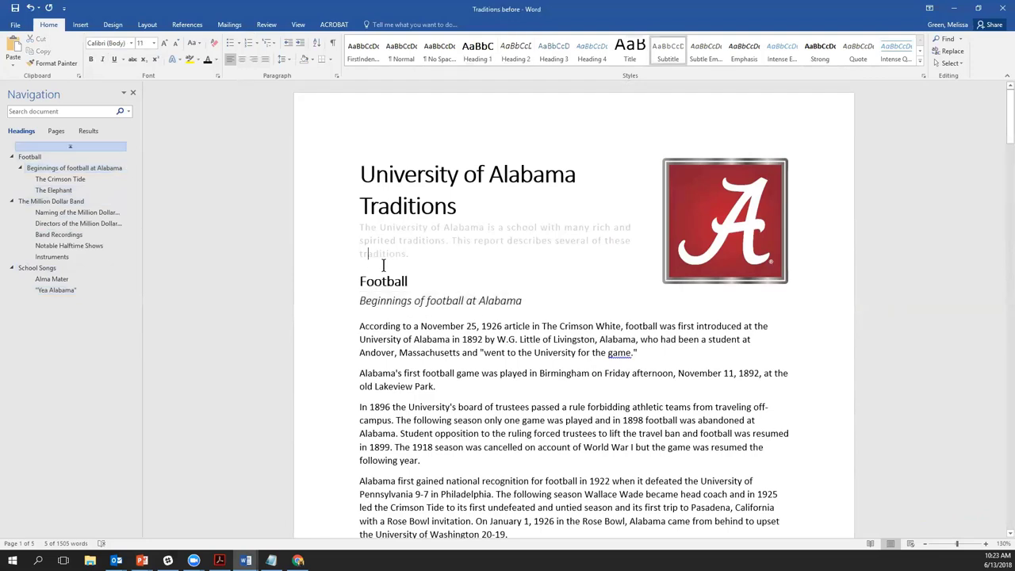
pyautogui.press('End')
pyautogui.press('Return')
pyautogui.press('Return')
pyautogui.press('BackSpace')
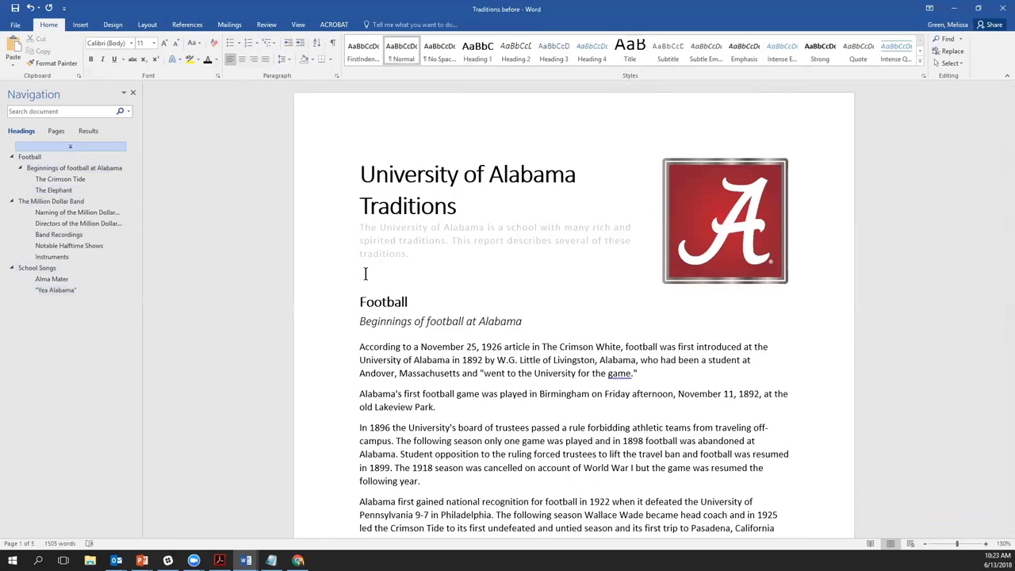
# Step: Insert an Automatic Table 1 table of contents on the blank line above the "Football" heading
pyautogui.click(187, 25)
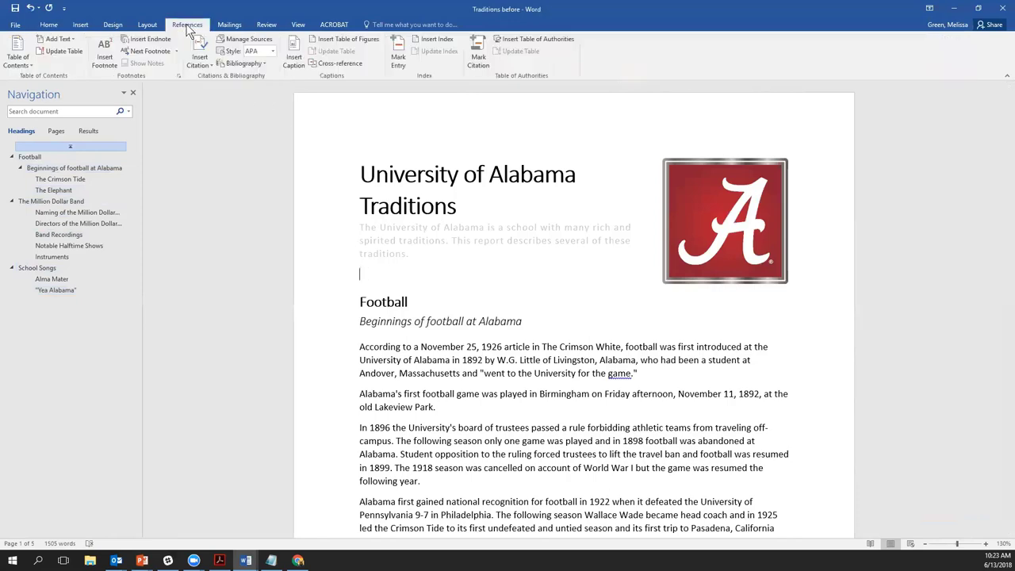
pyautogui.click(24, 65)
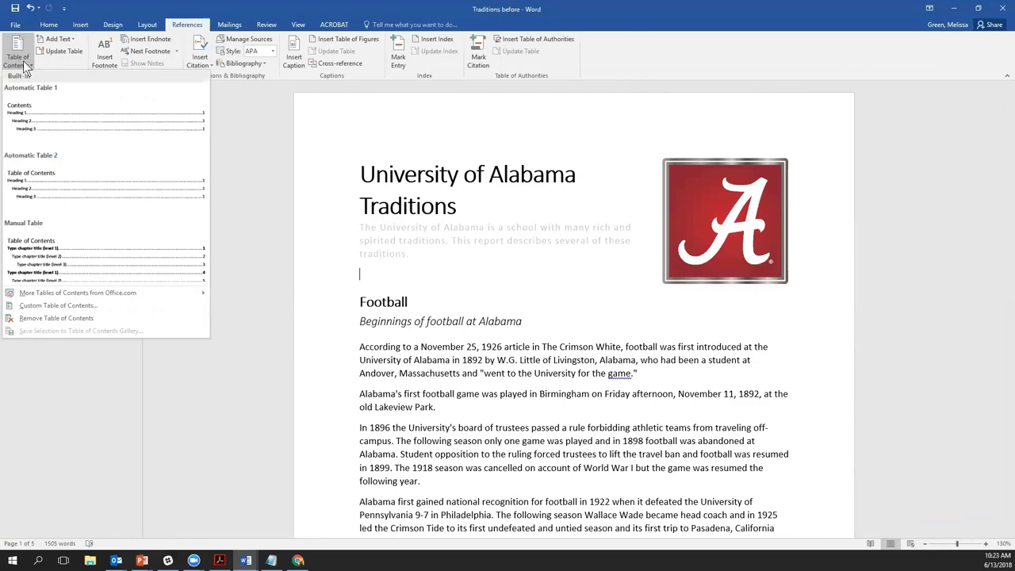
pyautogui.click(50, 103)
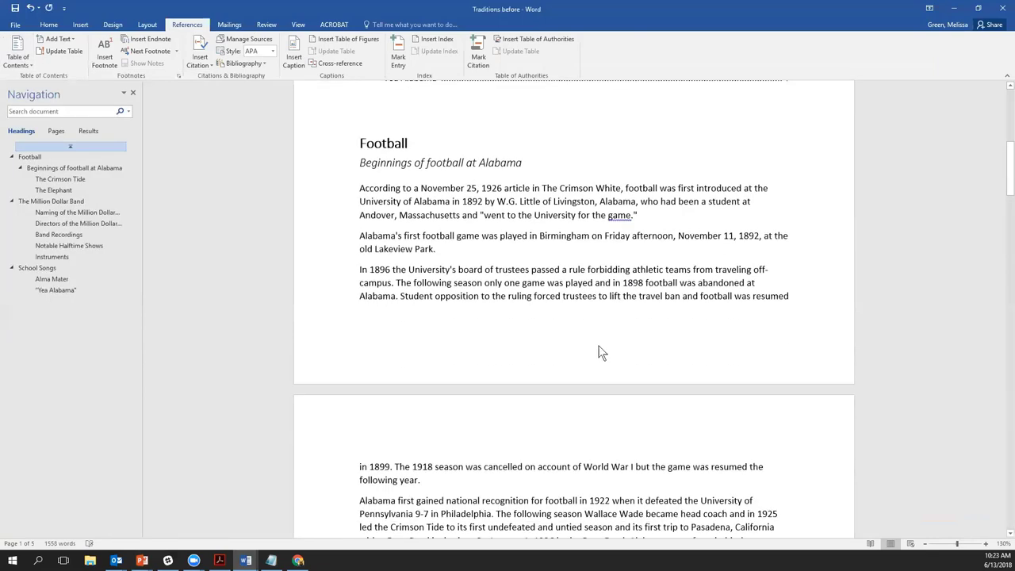
pyautogui.scroll(2, 599, 349)
pyautogui.scroll(3, 601, 343)
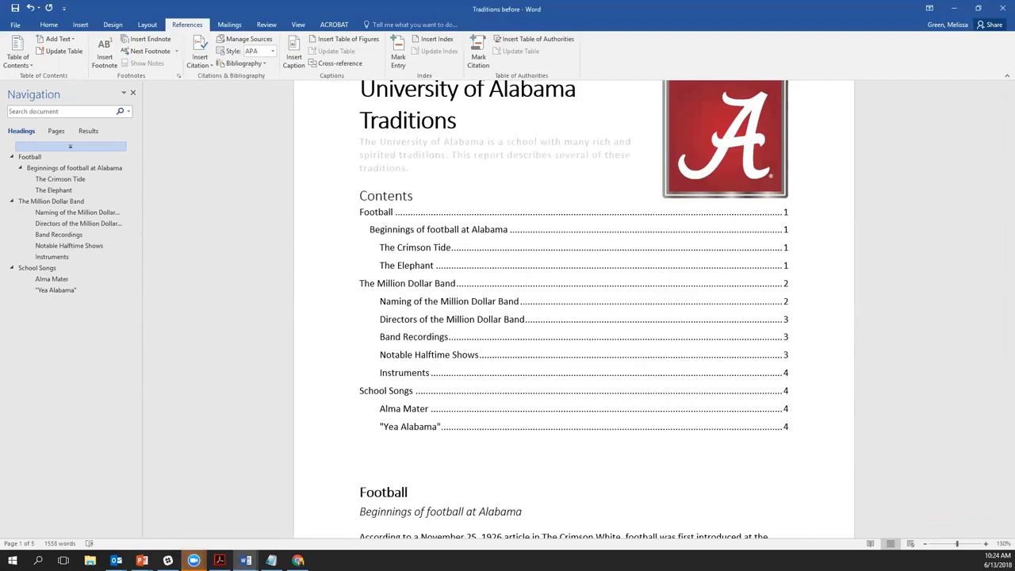
# Step: Convert the manually numbered entries under "Directors of the Million Dollar Band" into an automatic numbered list
pyautogui.scroll(-1, 570, 358)
pyautogui.scroll(-20, 570, 359)
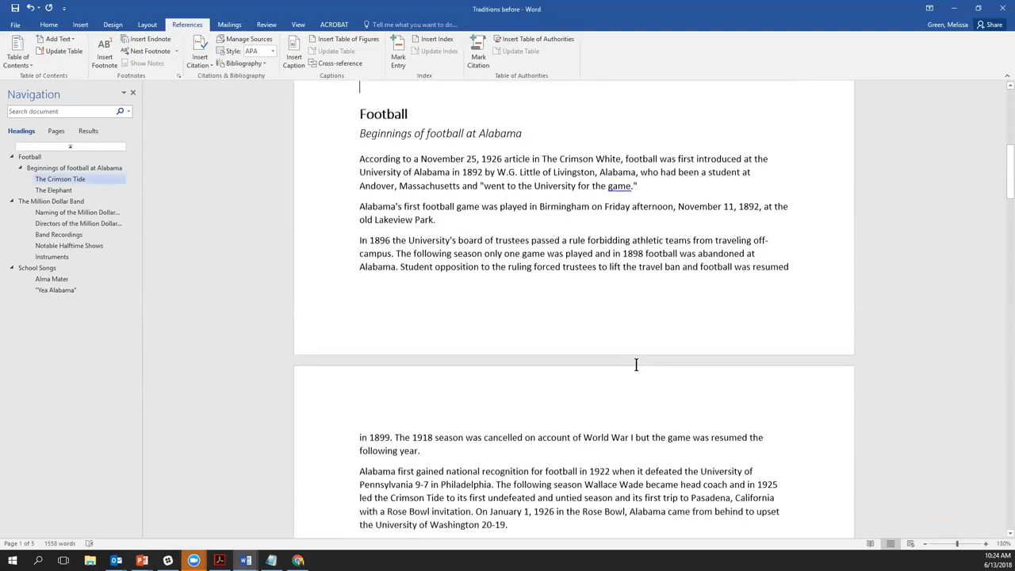
pyautogui.scroll(-15, 636, 366)
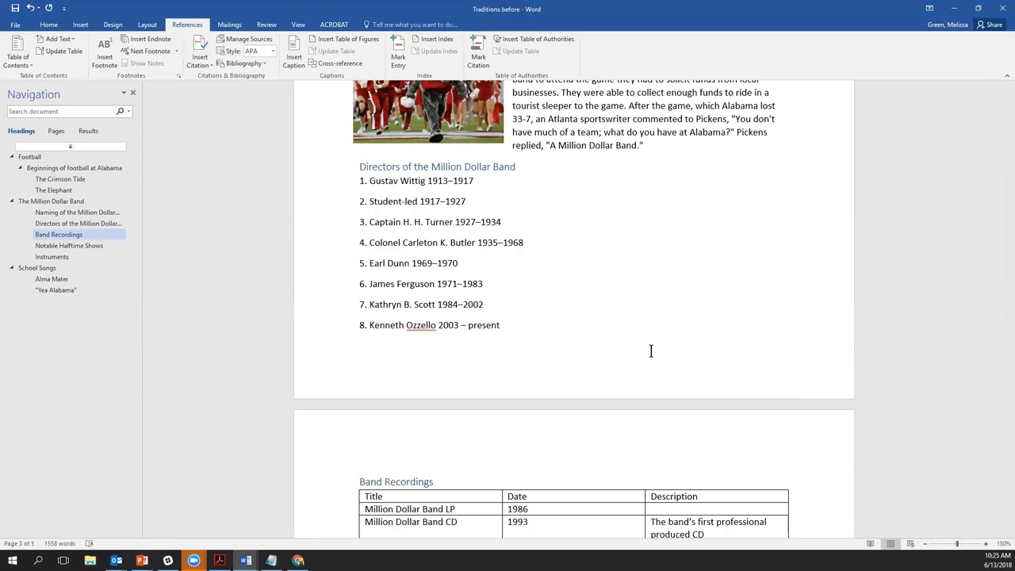
pyautogui.click(48, 24)
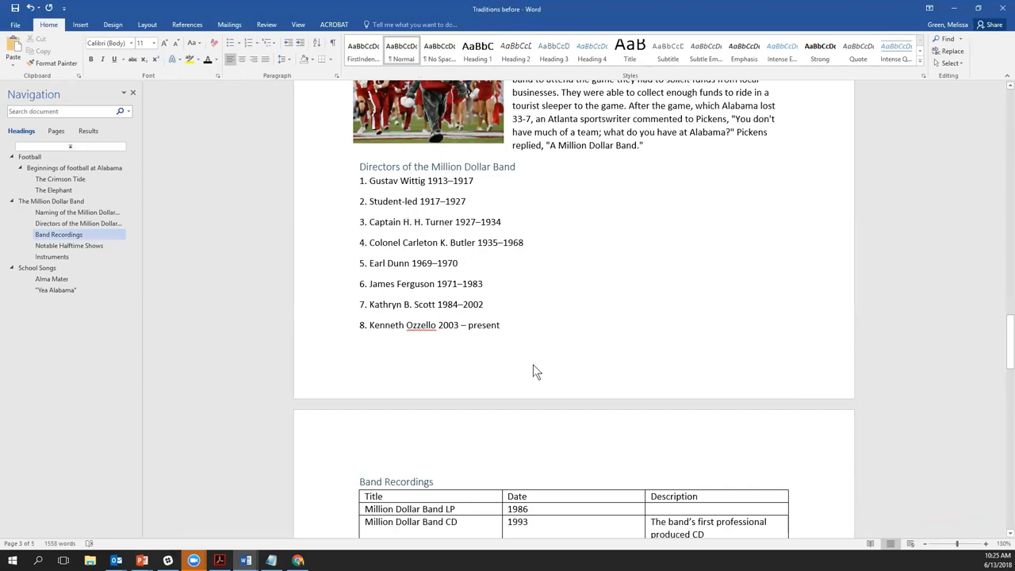
pyautogui.moveTo(515, 331); pyautogui.dragTo(346, 185)
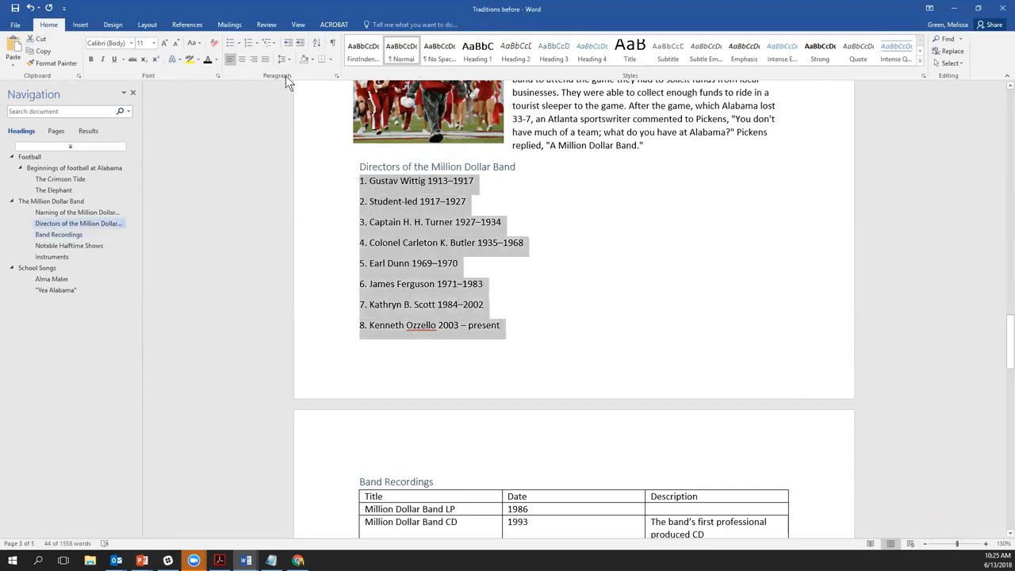
pyautogui.click(249, 44)
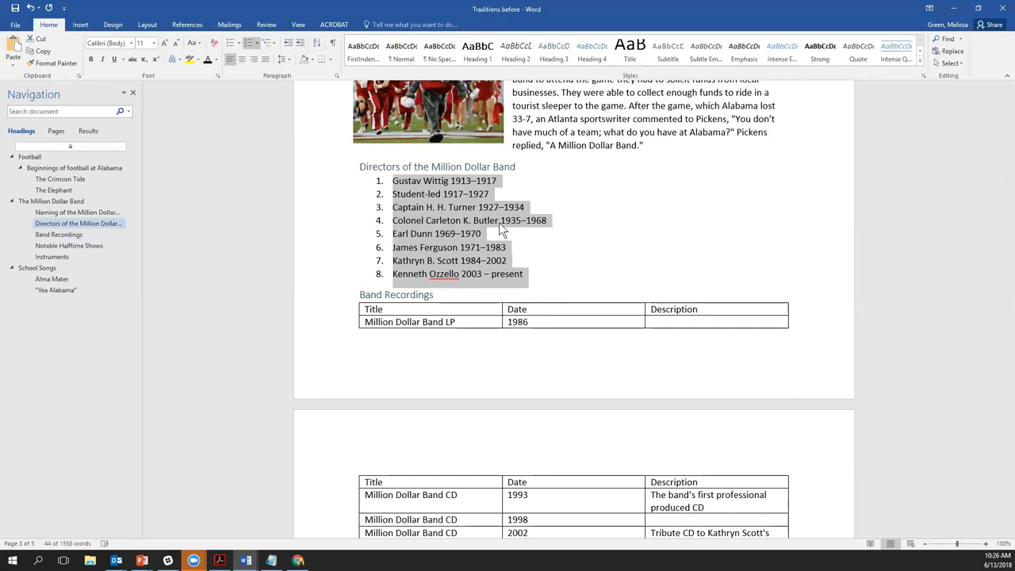
# Step: Switch to the running PowerPoint slide show and display the Hyperlinks slide
pyautogui.click(142, 561)
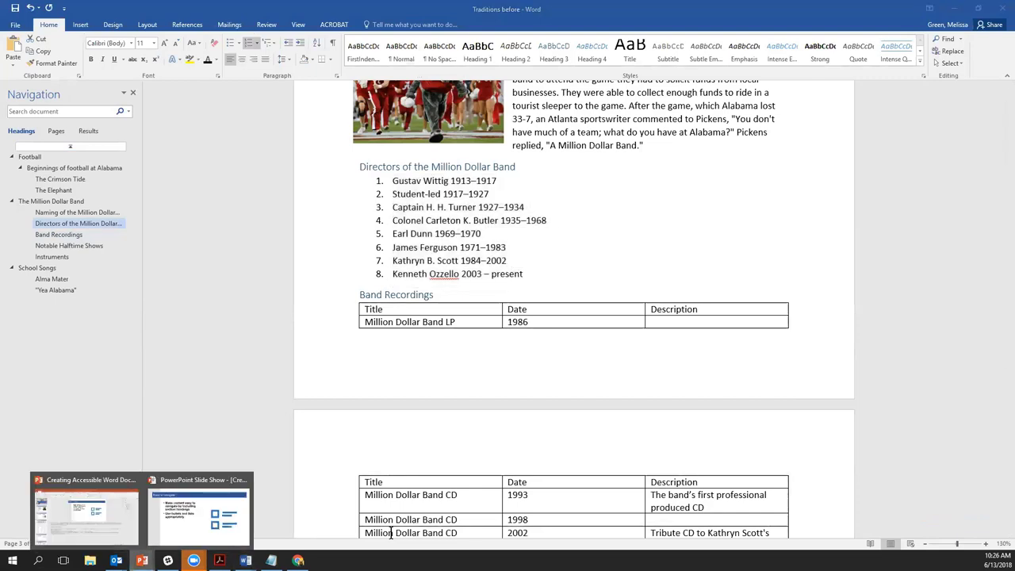
pyautogui.click(201, 516)
pyautogui.press('Right')
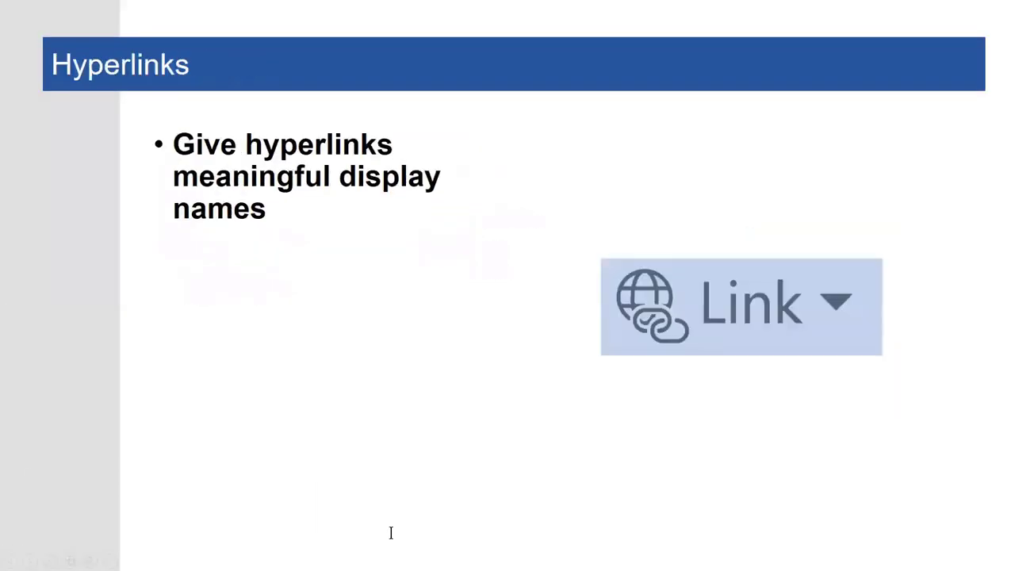
pyautogui.press('Right')
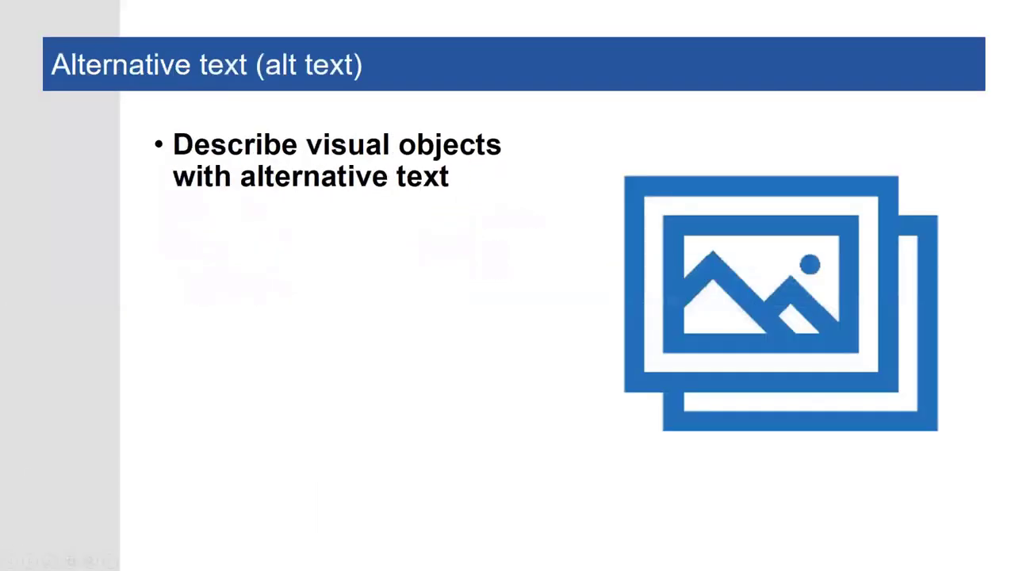
pyautogui.press('Left')
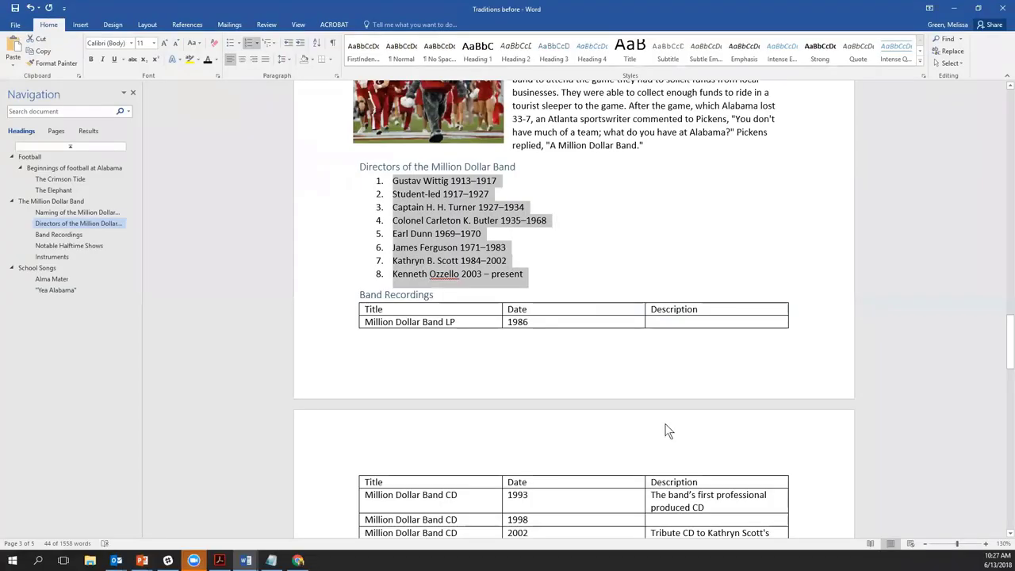
# Step: Return to the Word document and locate the "Yea Alabama" hyperlink above the "Rammer Jammer Cheer" section
pyautogui.scroll(-5, 671, 437)
pyautogui.scroll(-10, 689, 447)
pyautogui.scroll(-5, 688, 447)
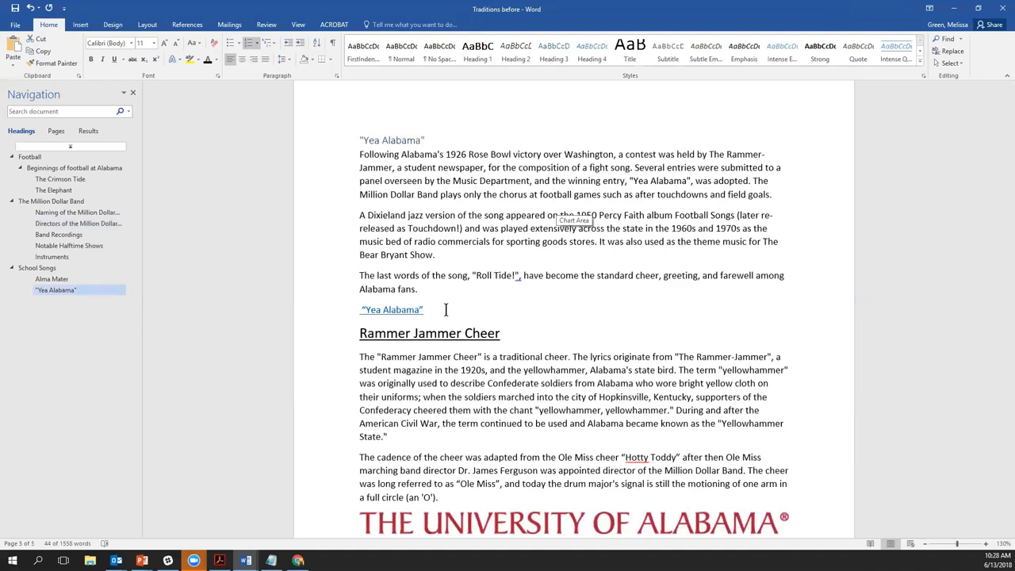
# Step: Edit the "Yea Alabama" hyperlink above "Rammer Jammer Cheer", entering the display text Million Dollar Band performs "Yea Alabama" (video)
pyautogui.rightClick(382, 309)
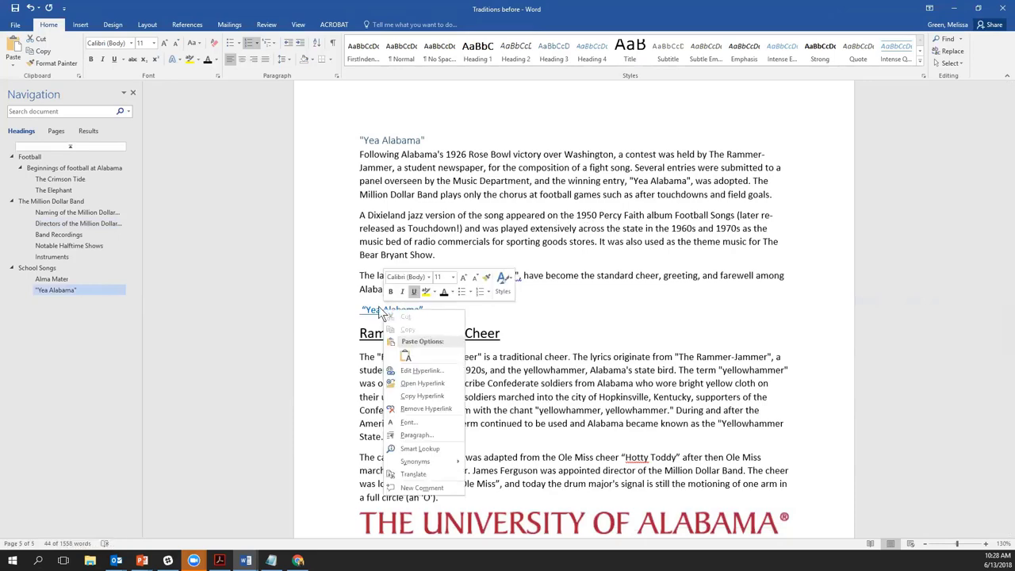
pyautogui.click(422, 370)
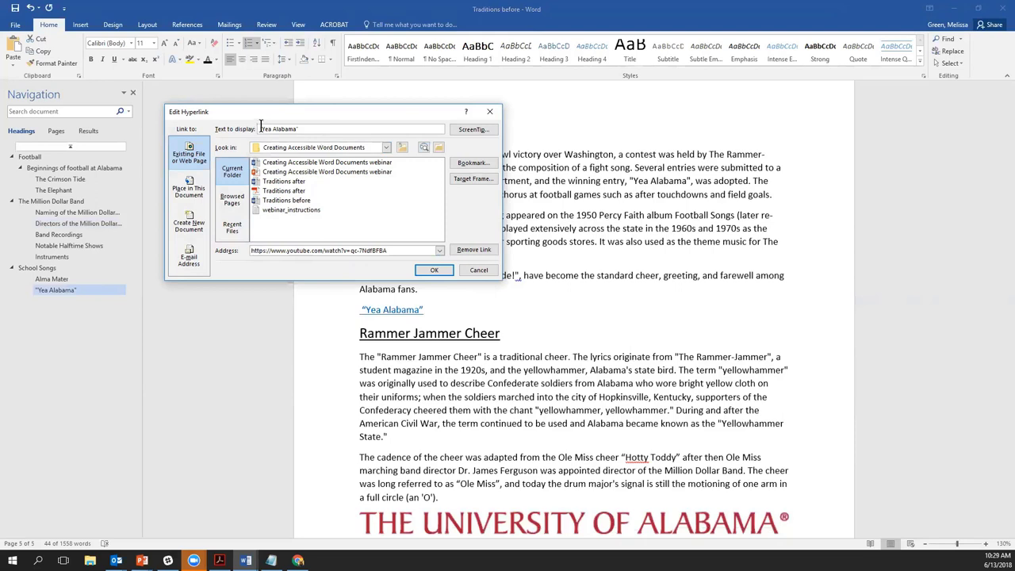
pyautogui.write('Million Dollar Band performs')
pyautogui.click(401, 128)
pyautogui.write('(video')
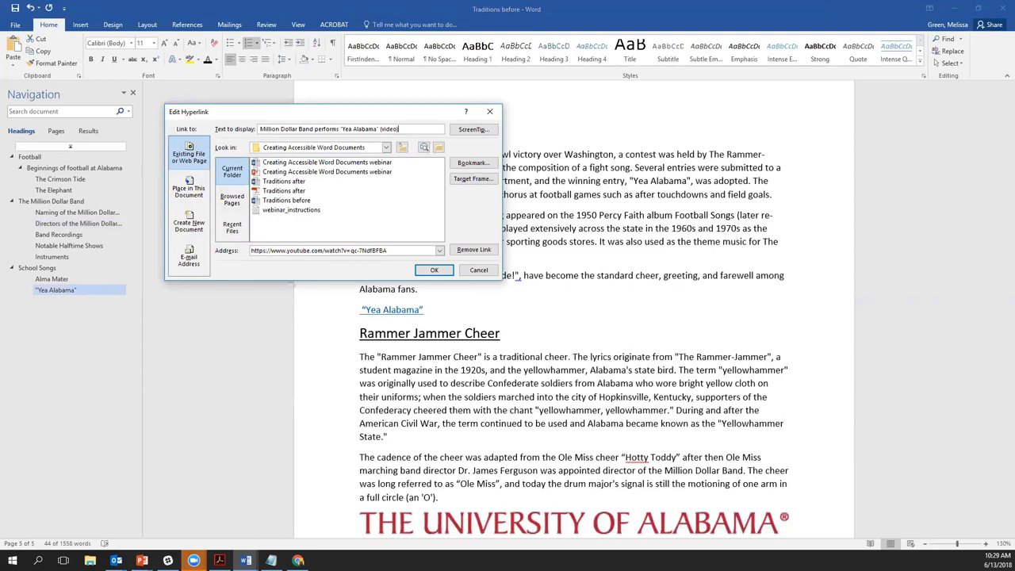
# Step: Replace the link's display text with "YouTube: Million Dollar Band Yea Alabama" and correct the spelling of "Million"
pyautogui.moveTo(415, 130); pyautogui.dragTo(143, 82)
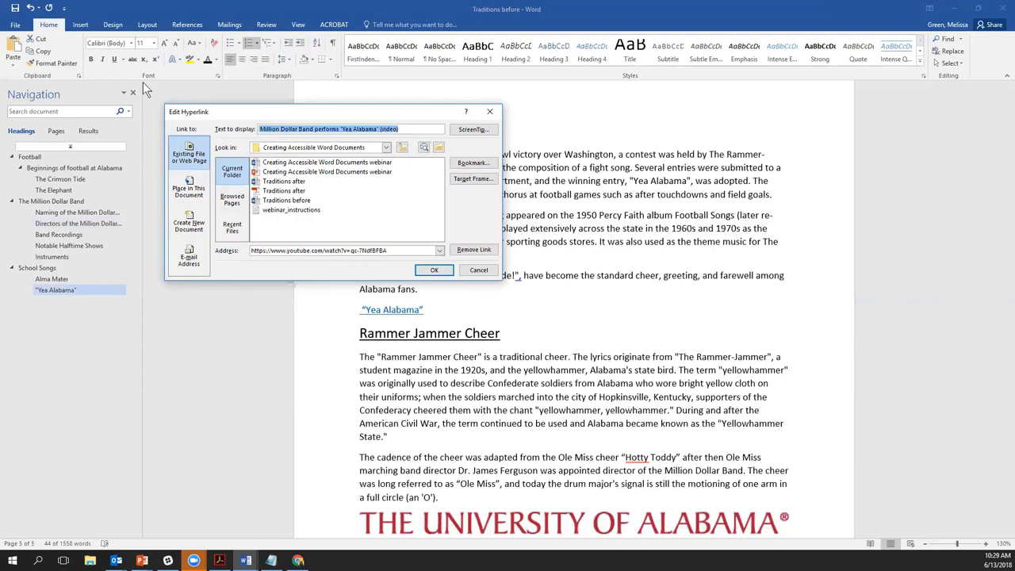
pyautogui.write('YouTube')
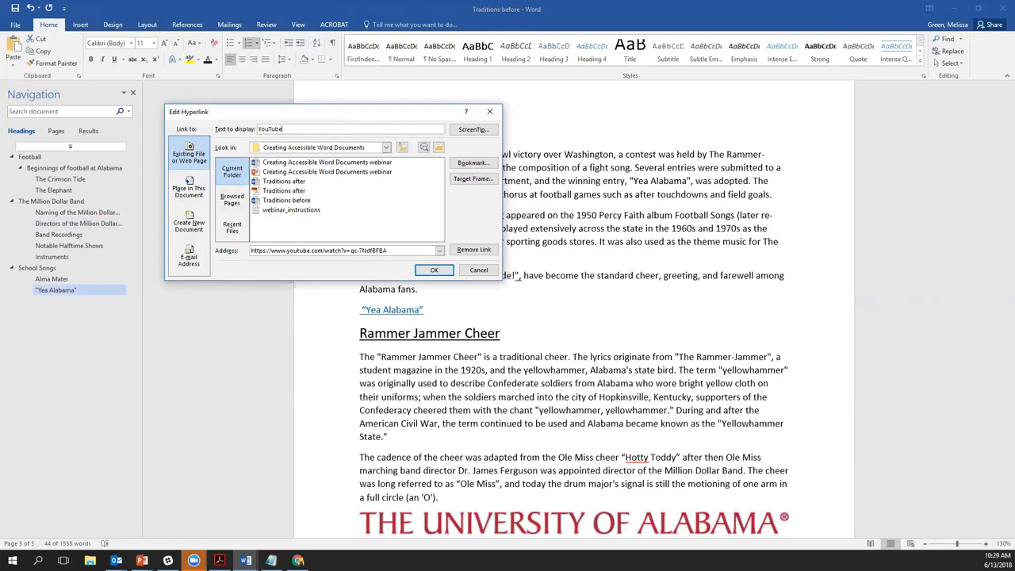
pyautogui.write(': Million Dollar Band Yea Alabama')
pyautogui.click(435, 271)
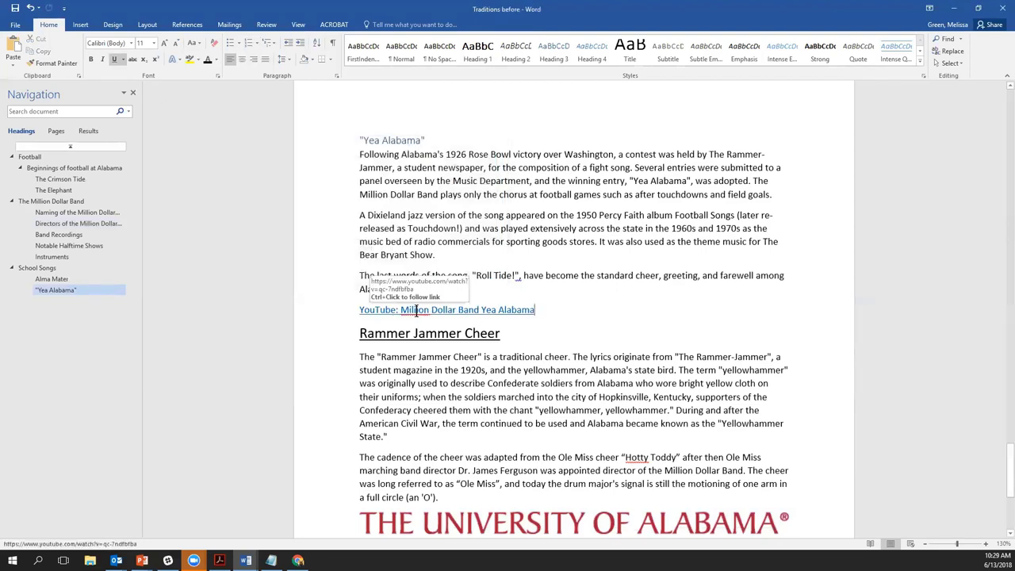
pyautogui.rightClick(419, 316)
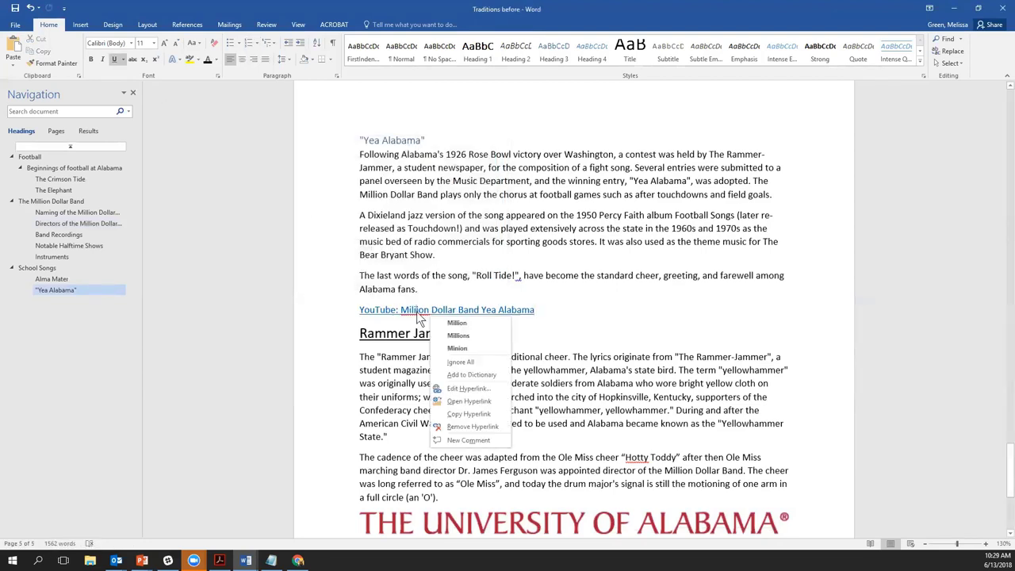
pyautogui.click(458, 326)
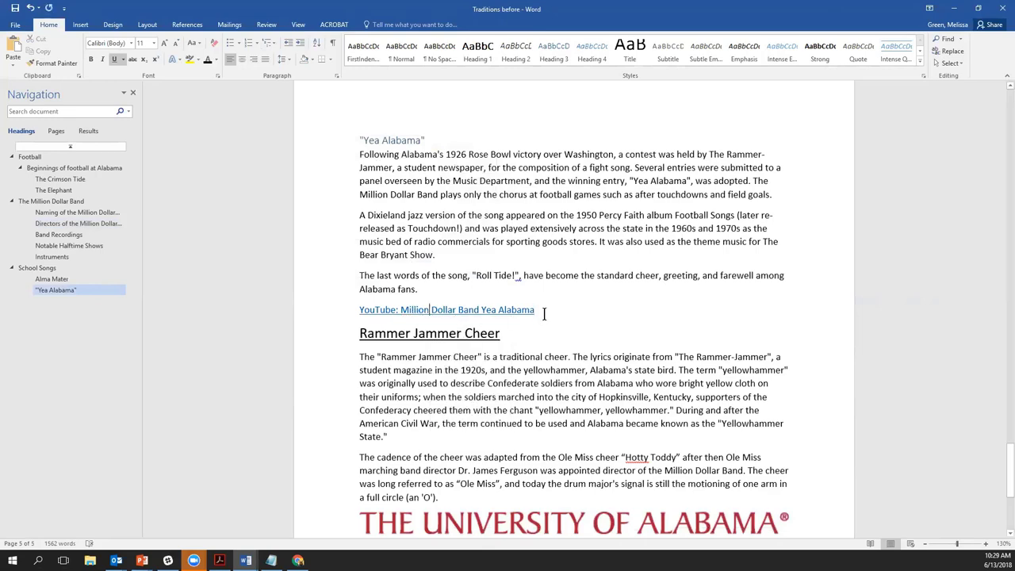
# Step: Change the display text of the raw YouTube link under "Alma Mater" to "Million Dollar Band sings the Alama Mater (YouTube video)"
pyautogui.scroll(5, 571, 331)
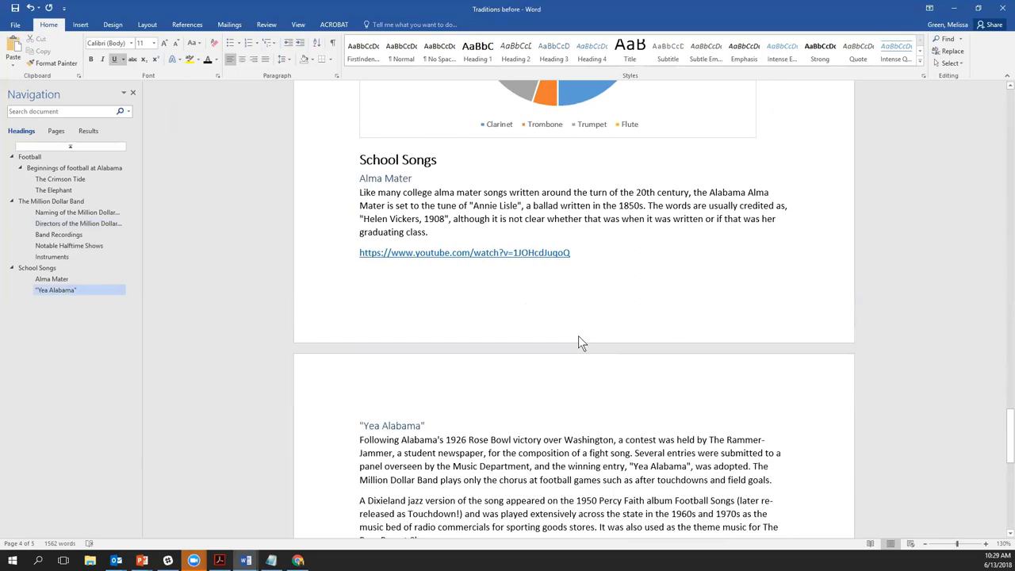
pyautogui.scroll(1, 578, 336)
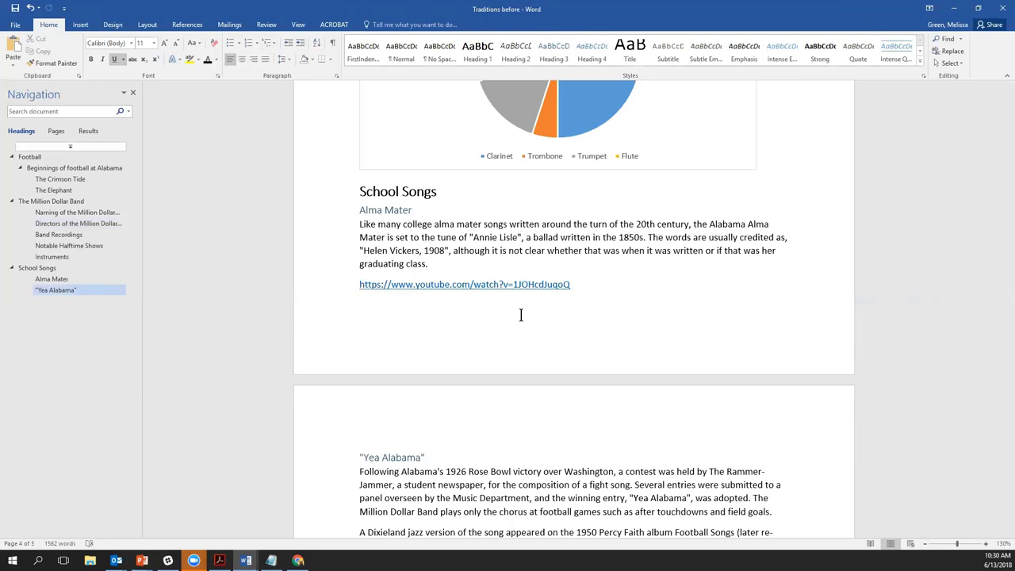
pyautogui.rightClick(492, 292)
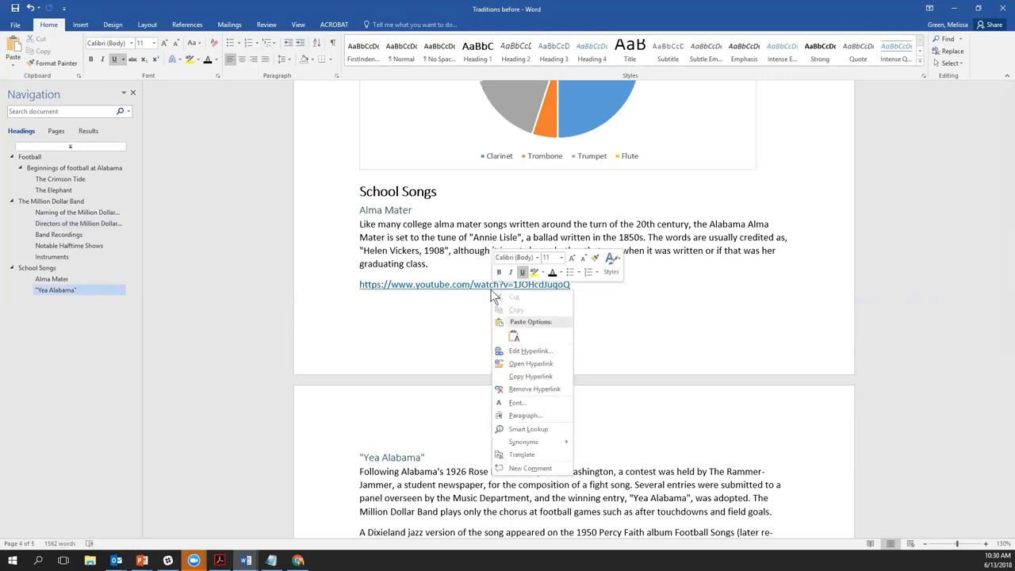
pyautogui.click(533, 351)
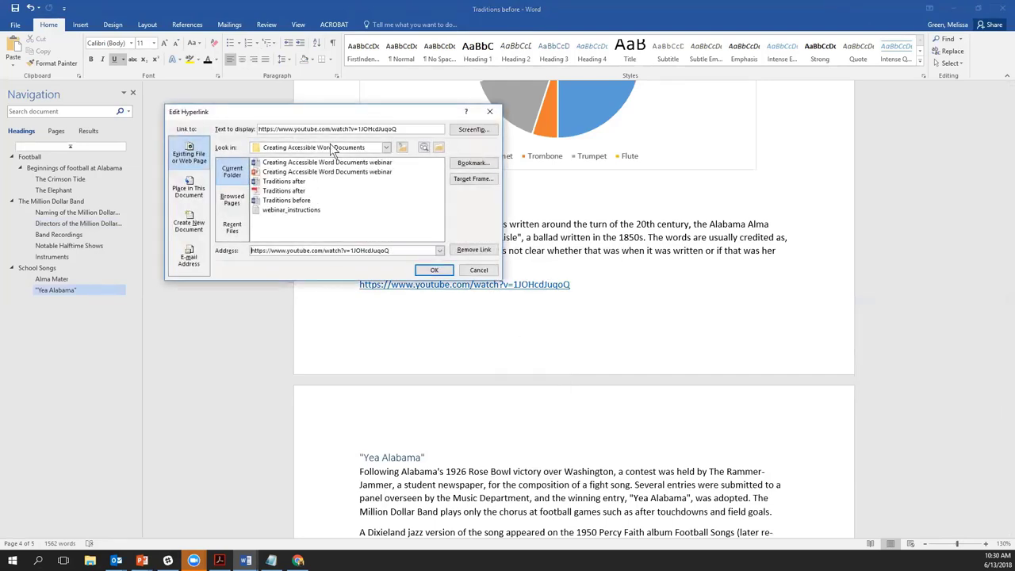
pyautogui.moveTo(408, 129); pyautogui.dragTo(243, 108)
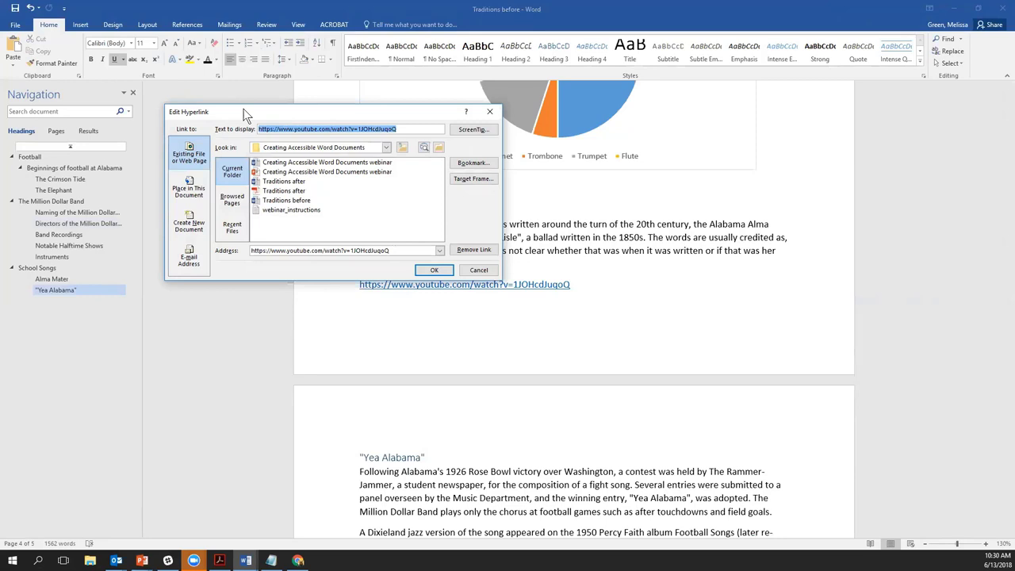
pyautogui.write('M')
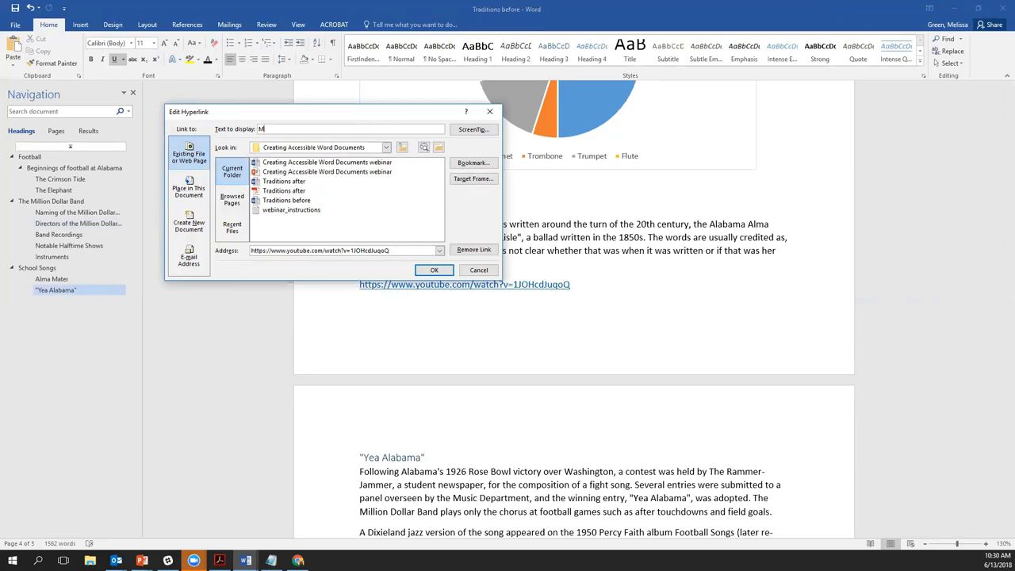
pyautogui.write('Dillion Dollar Band sings the A')
pyautogui.write('a Mater (YouTube video')
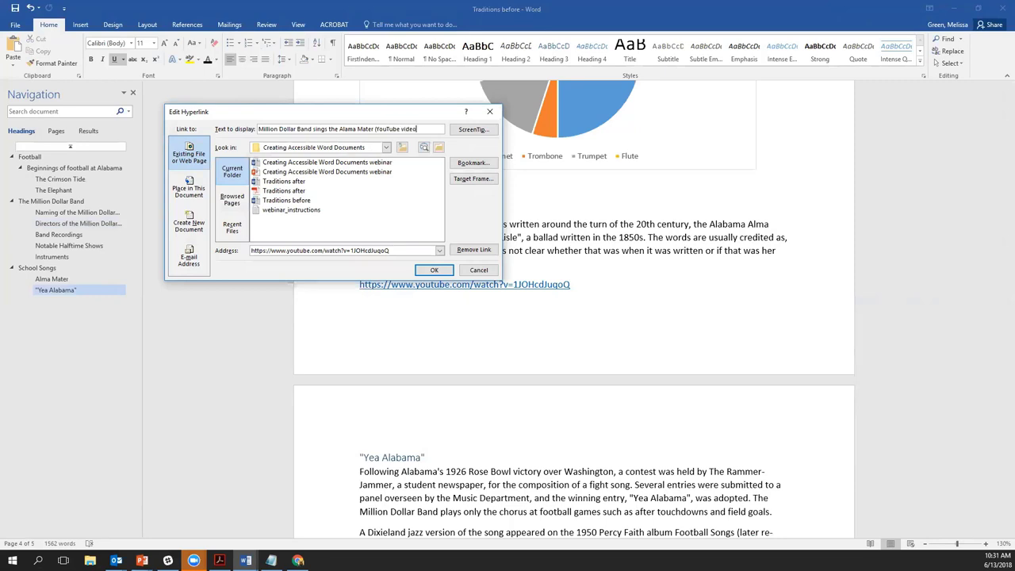
pyautogui.write(')')
pyautogui.click(434, 269)
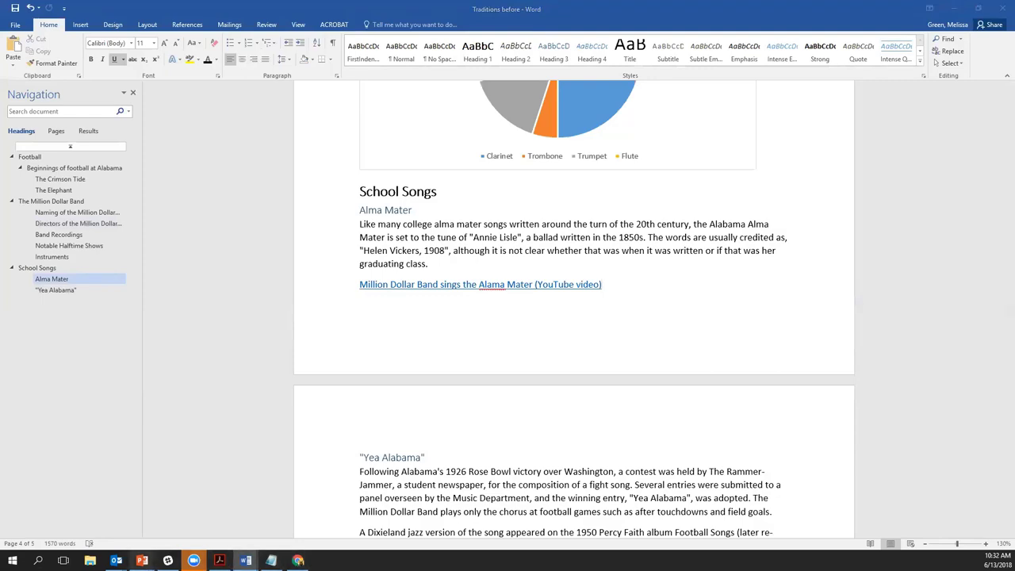
# Step: Switch to the running PowerPoint slide show and advance to the "Alternative text (alt text)" slide
pyautogui.moveTo(142, 561)
pyautogui.click(200, 508)
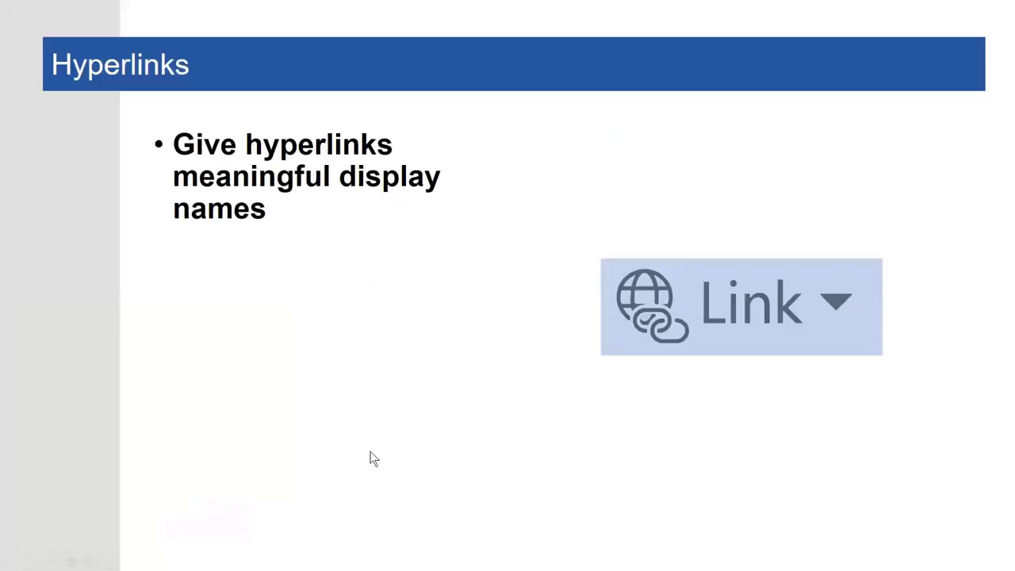
pyautogui.click(410, 451)
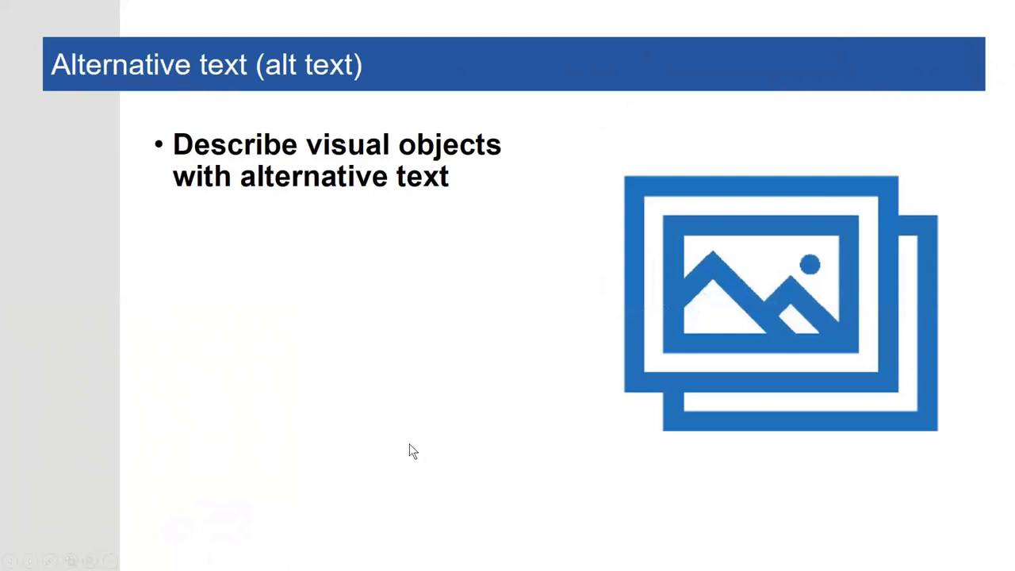
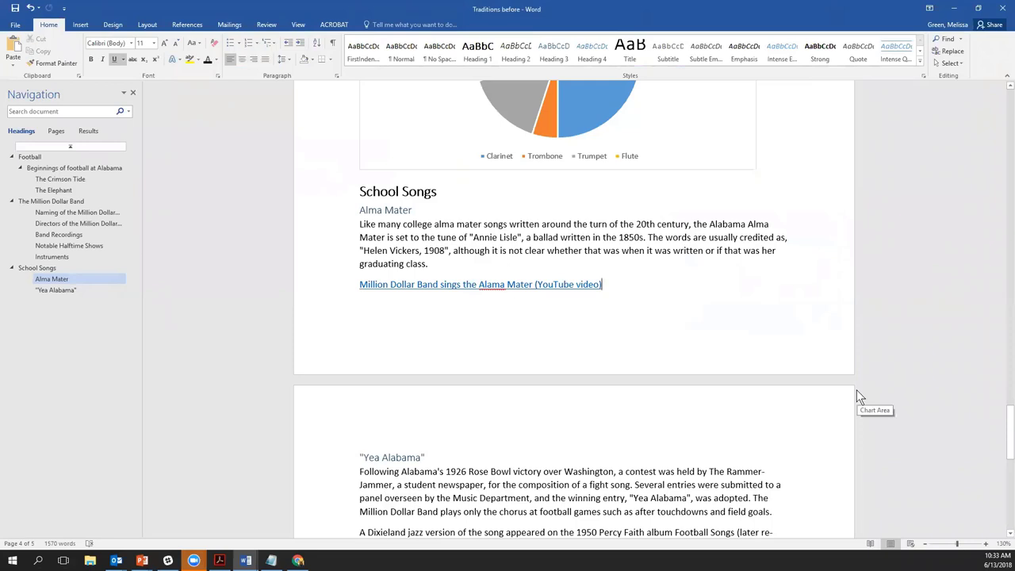
# Step: Back in the Word document, open the alt text settings of the elephant mascot picture under "Naming of the Million Dollar Band"
pyautogui.scroll(1, 857, 390)
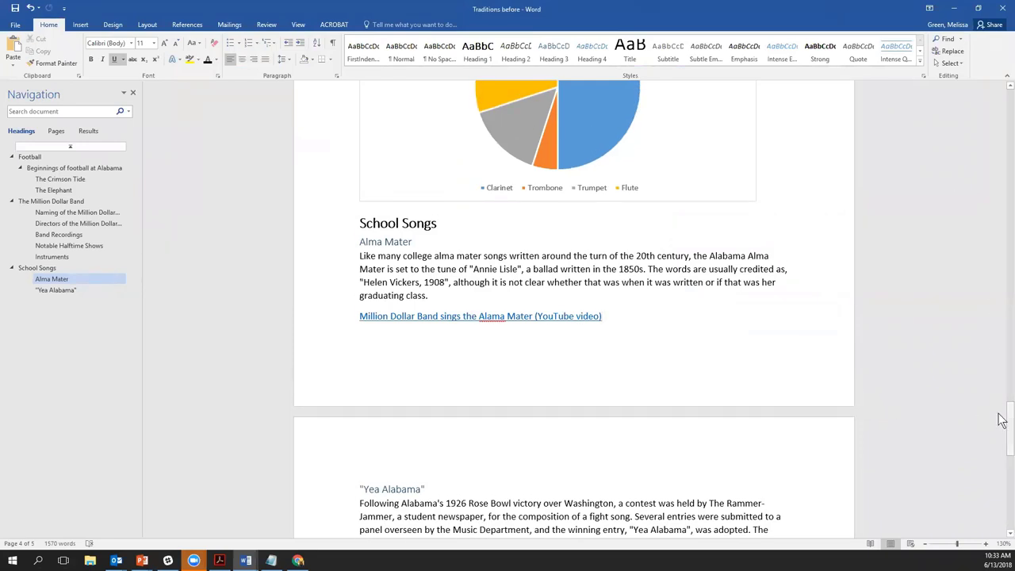
pyautogui.moveTo(1002, 420); pyautogui.dragTo(1002, 306)
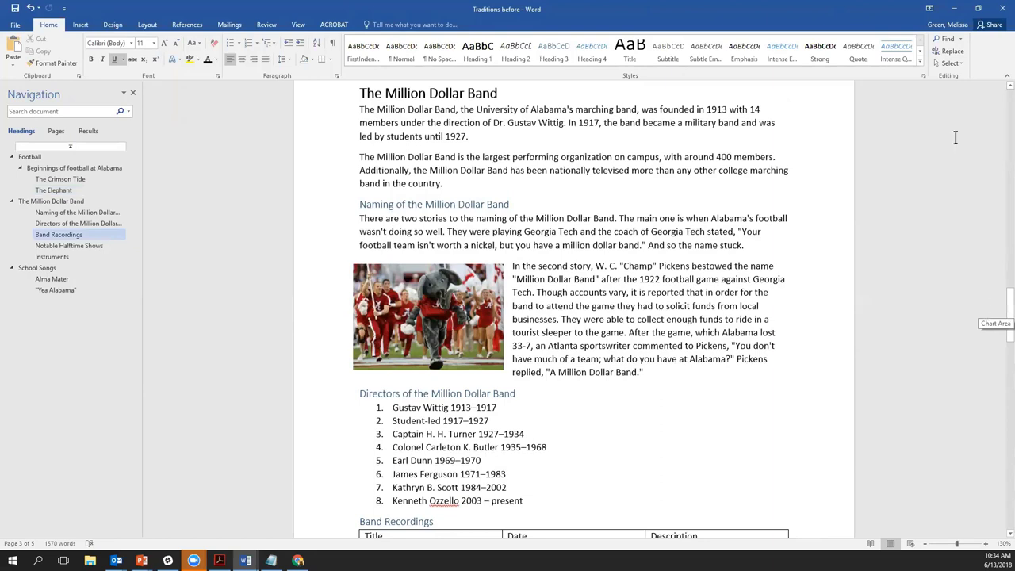
pyautogui.scroll(-1, 644, 226)
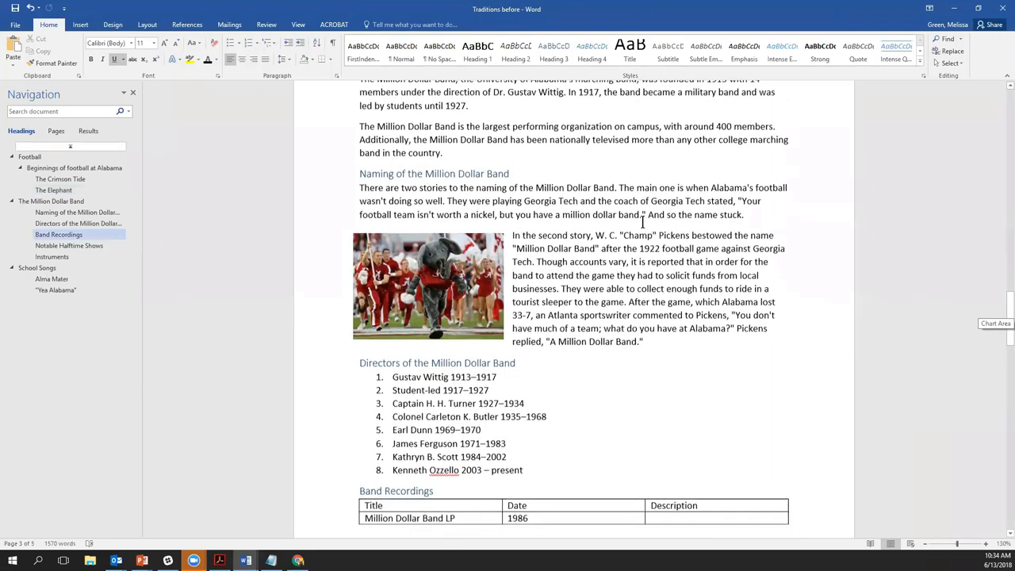
pyautogui.click(449, 282)
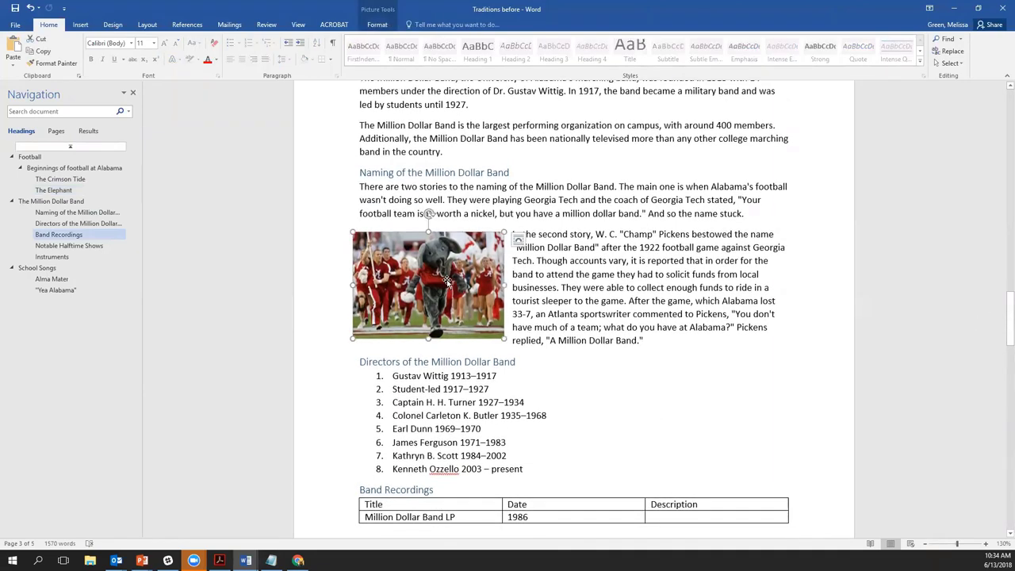
pyautogui.rightClick(449, 281)
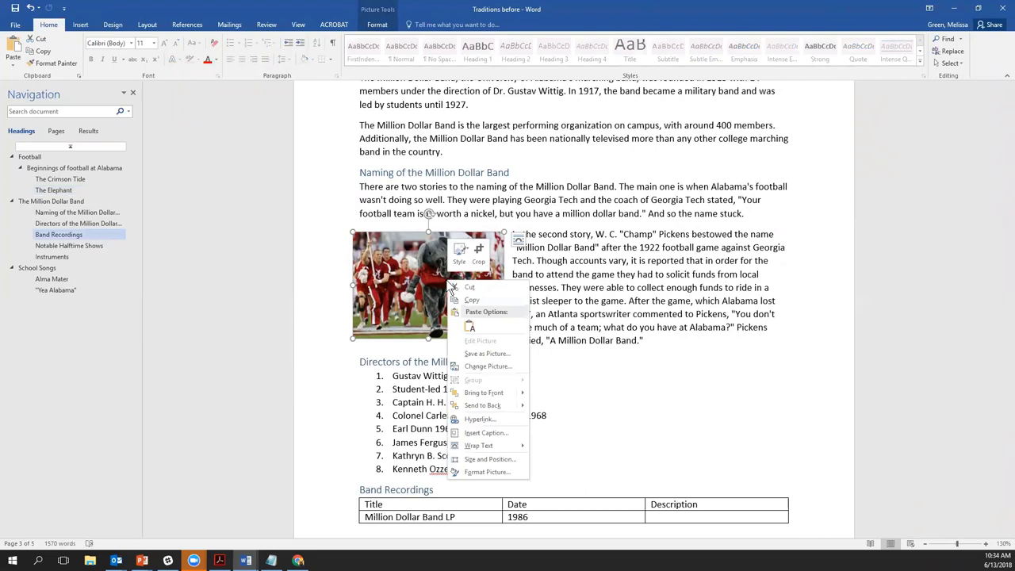
pyautogui.click(485, 472)
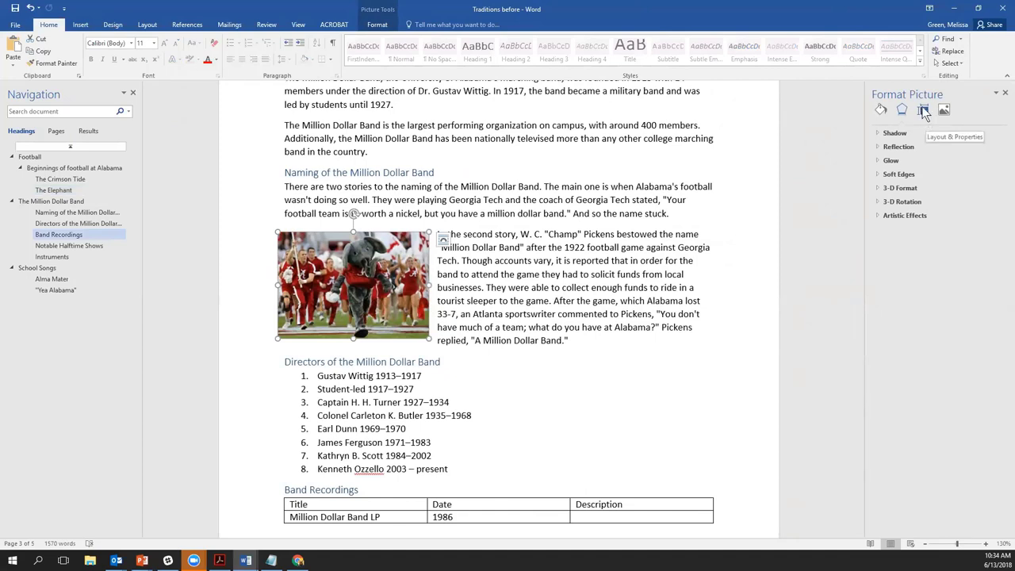
pyautogui.click(924, 110)
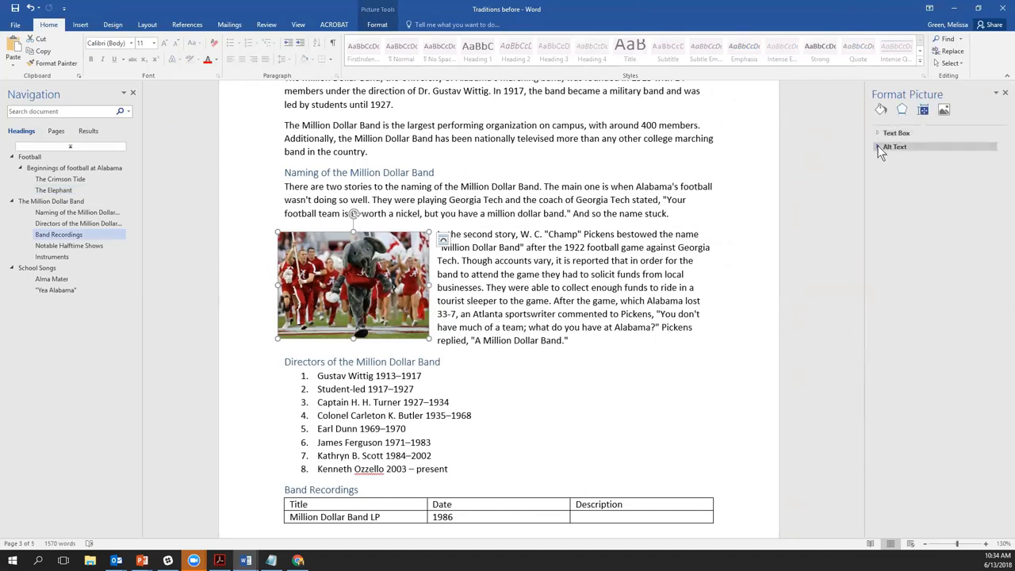
pyautogui.click(879, 147)
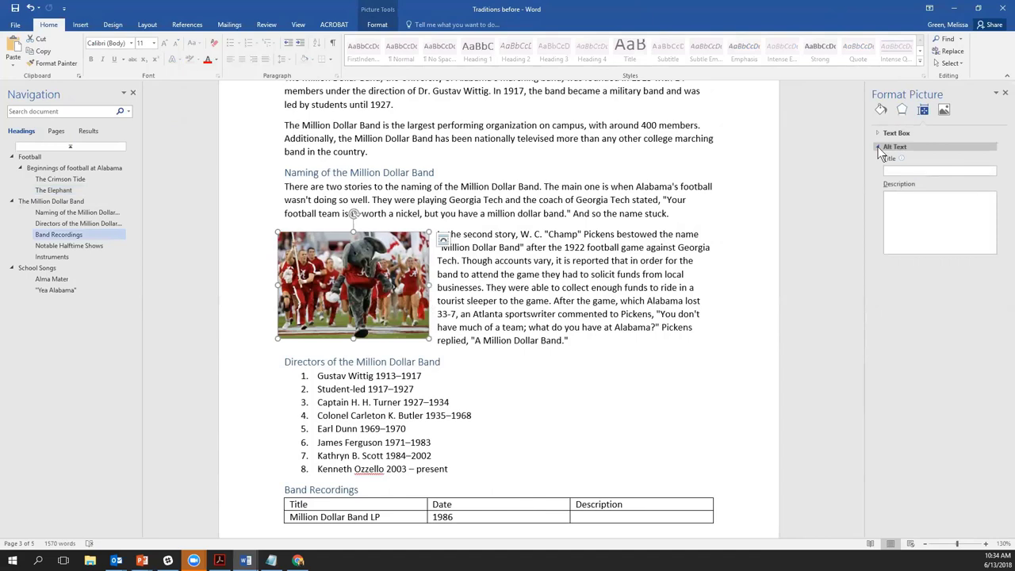
# Step: Enter the mascot picture's alt text description "Big Al leads the University of Alabama cheerleaders onto the field" and deselect the picture
pyautogui.click(902, 205)
pyautogui.click(901, 205)
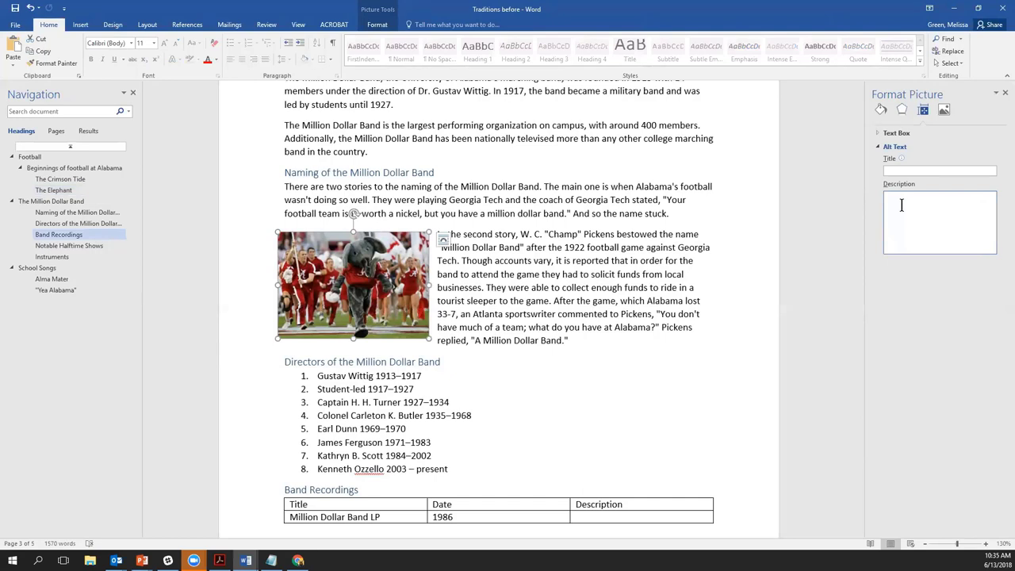
pyautogui.write('Big Al leads the University of Alabama cheerleaders onto the ')
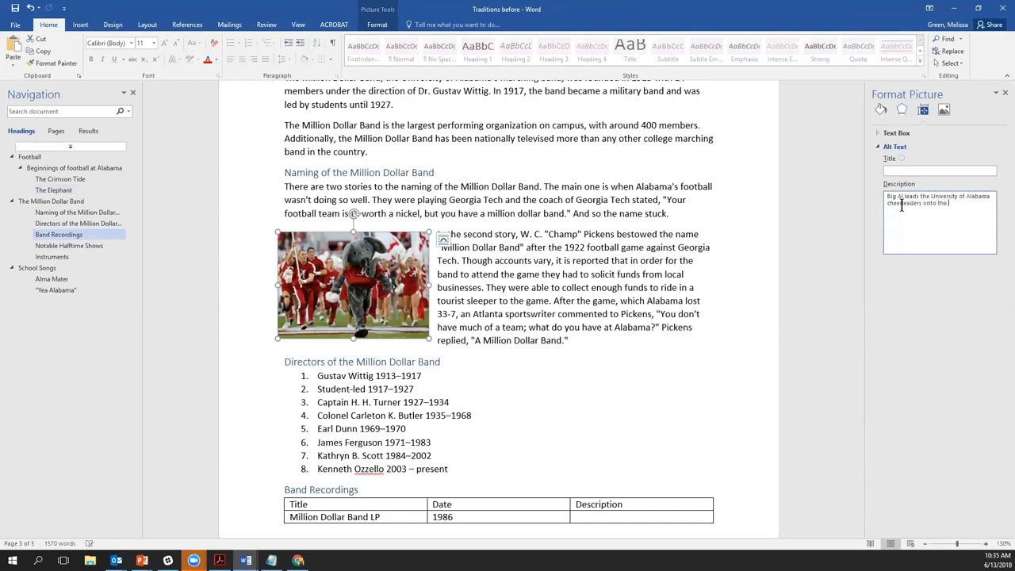
pyautogui.write('field')
pyautogui.moveTo(901, 162)
pyautogui.click(684, 367)
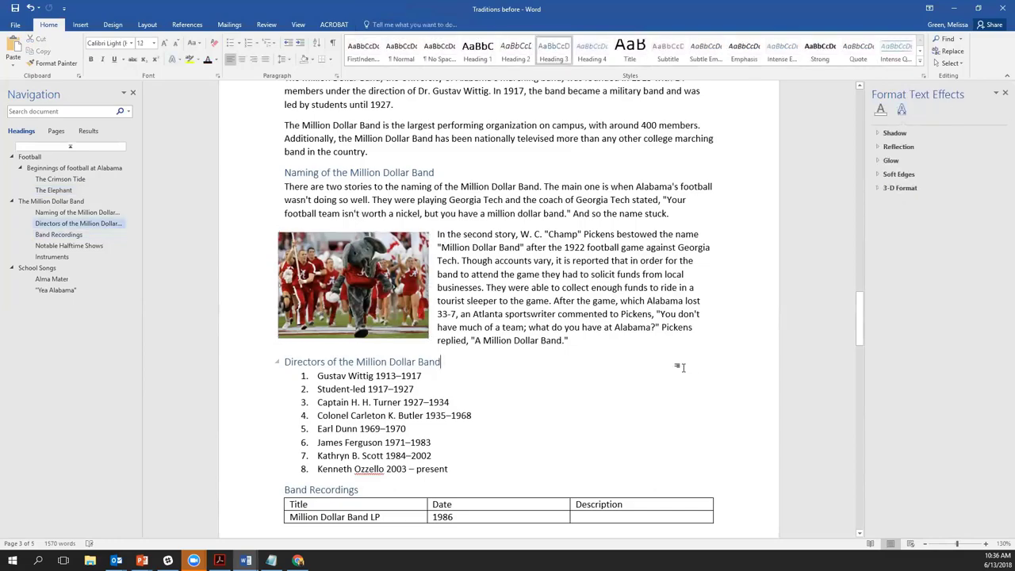
# Step: Open the alt text settings of the instruments pie chart under "Instruments" and activate its empty description
pyautogui.scroll(5, 682, 366)
pyautogui.scroll(-10, 644, 404)
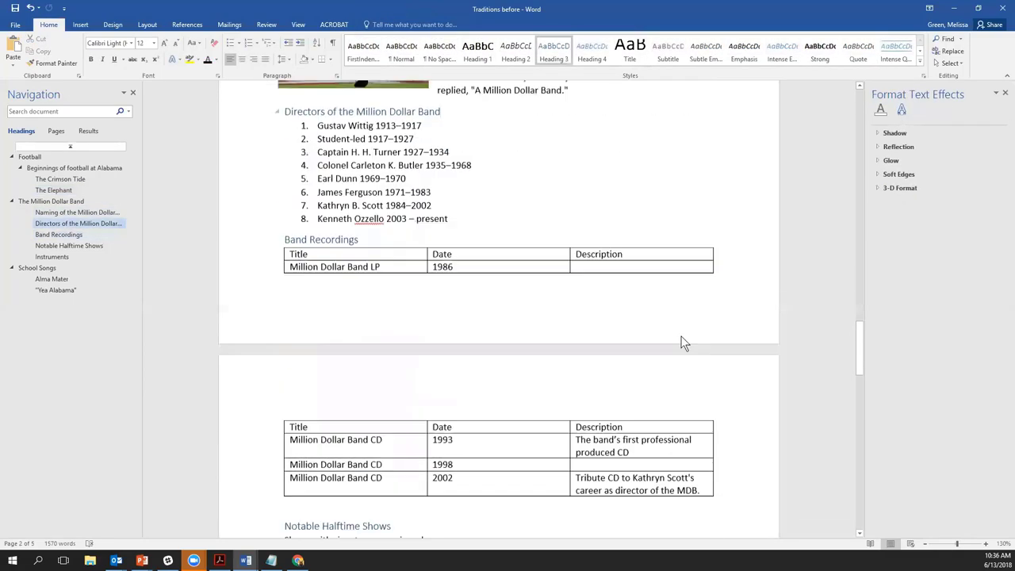
pyautogui.scroll(-10, 688, 357)
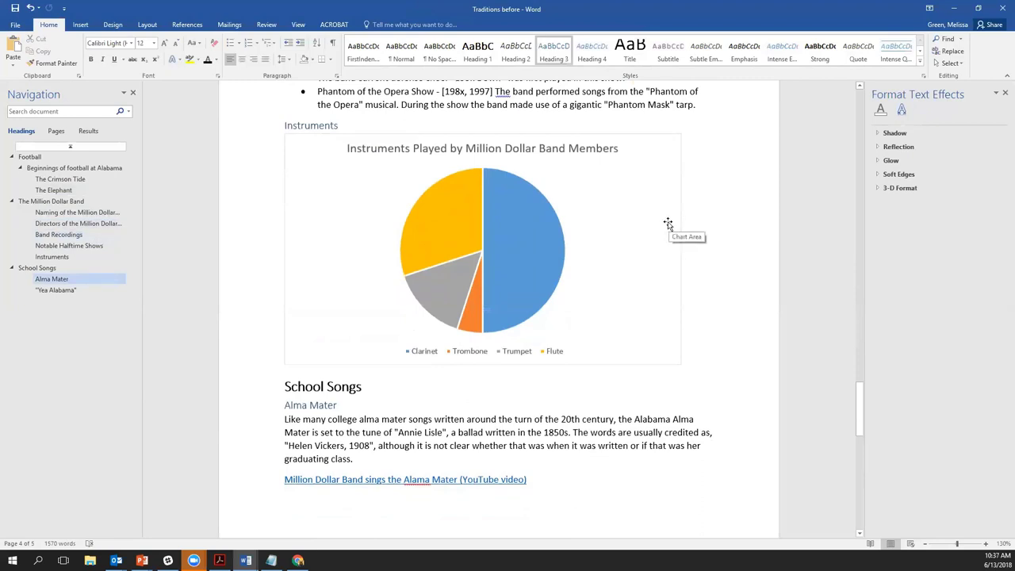
pyautogui.rightClick(666, 152)
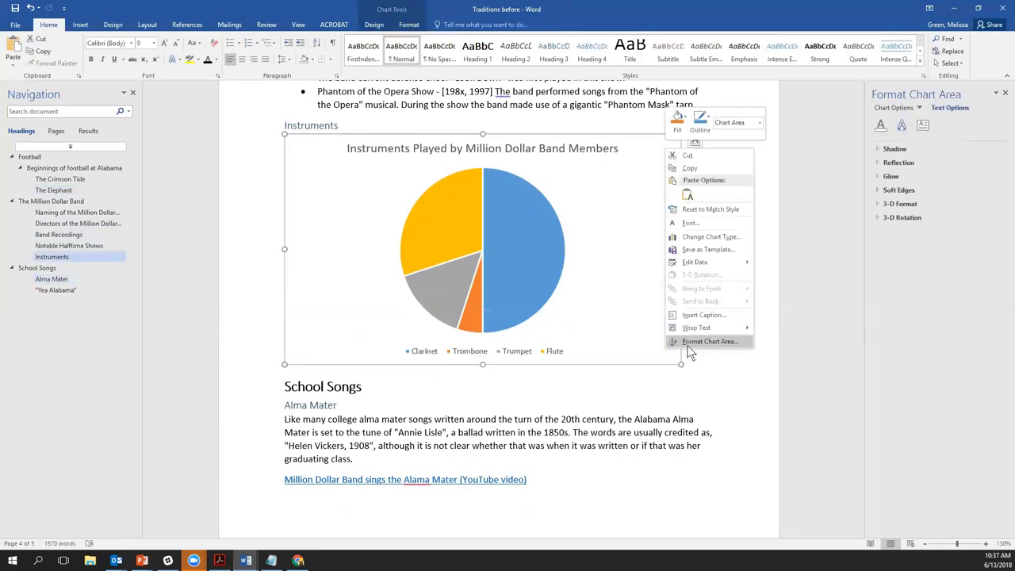
pyautogui.click(691, 342)
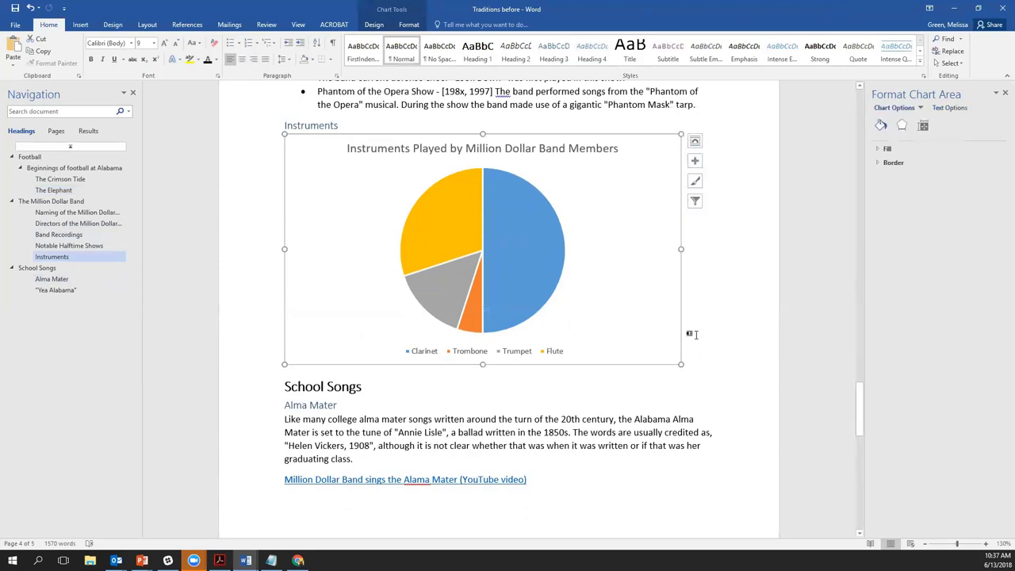
pyautogui.click(923, 127)
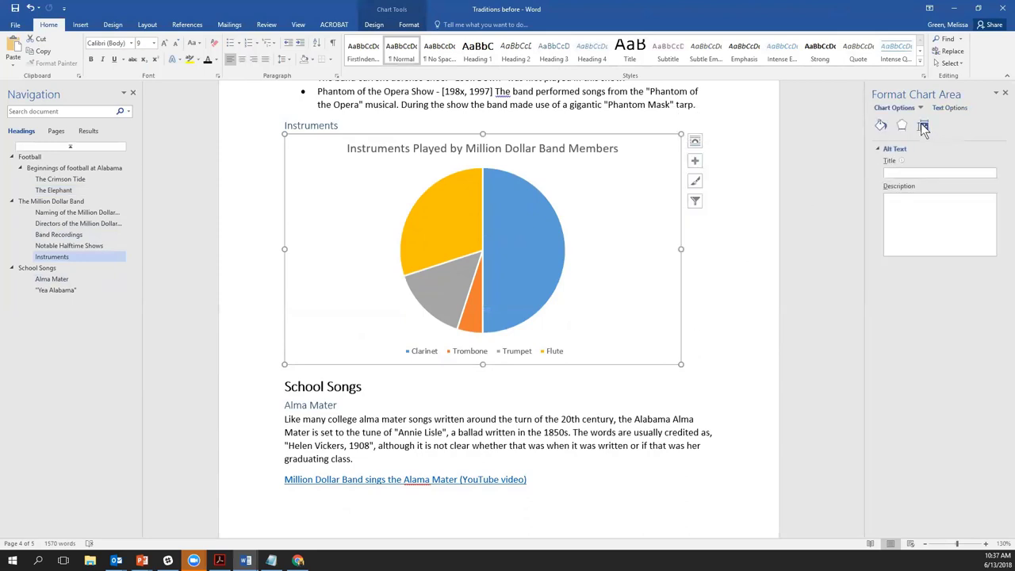
pyautogui.click(896, 204)
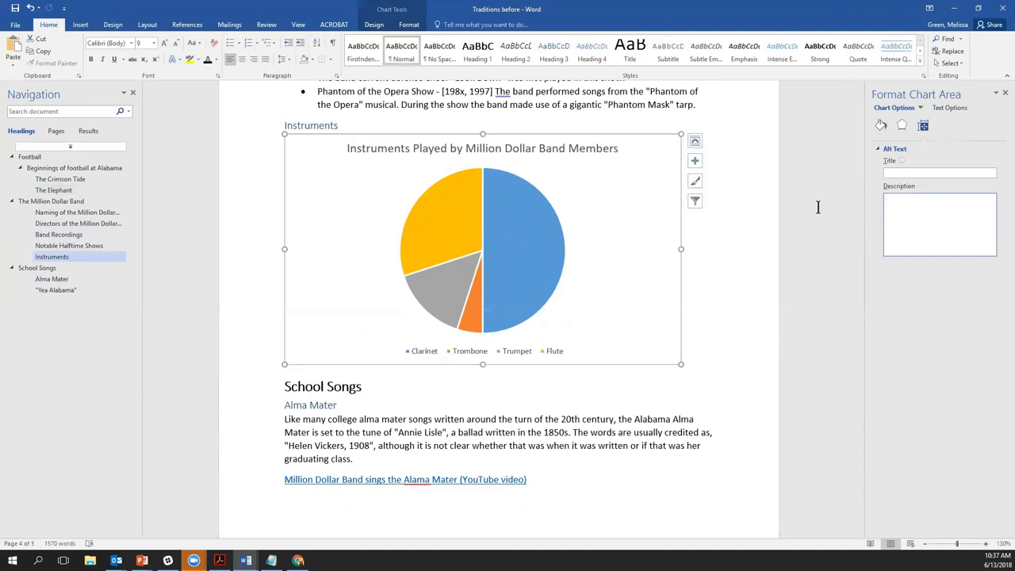
pyautogui.moveTo(510, 262)
# Step: Examine the alt text properties of the table under "Band Recordings" and close them without making an entry
pyautogui.moveTo(856, 392); pyautogui.dragTo(855, 434)
pyautogui.moveTo(856, 323)
pyautogui.mouseDown()
pyautogui.moveTo(857, 281)
pyautogui.moveTo(856, 317)
pyautogui.mouseUp()
pyautogui.click(693, 336)
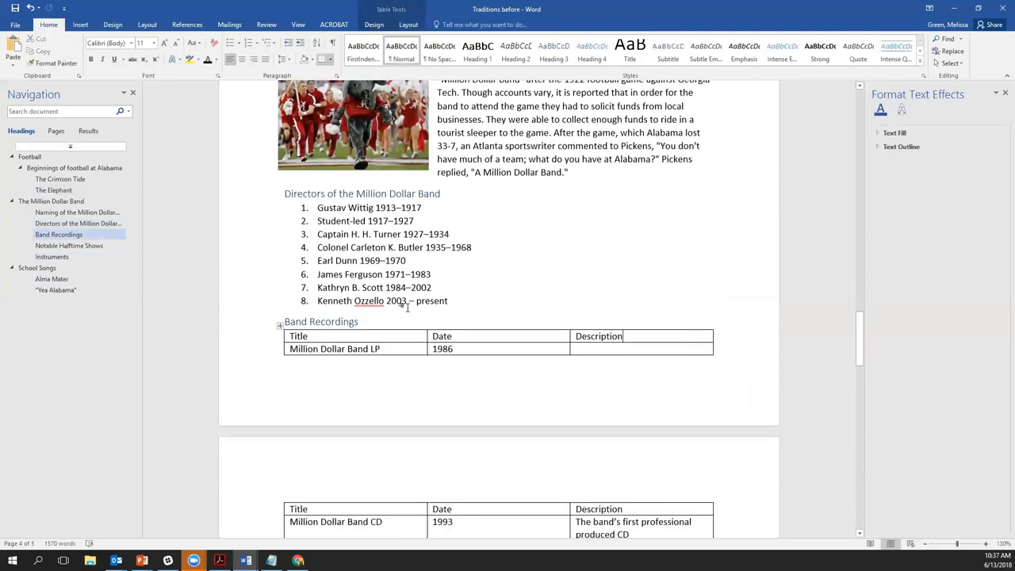
pyautogui.moveTo(290, 349); pyautogui.dragTo(679, 351)
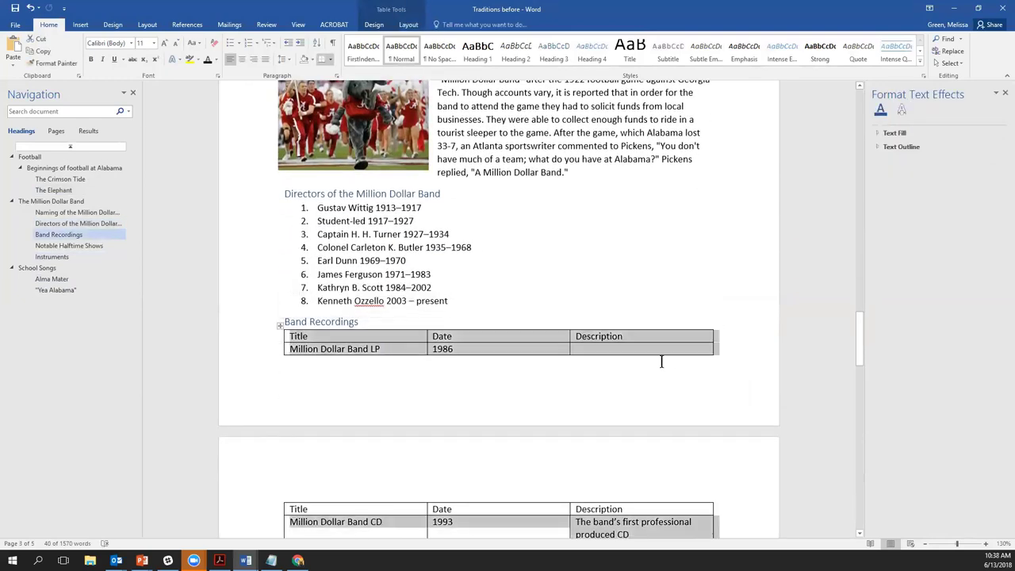
pyautogui.rightClick(680, 351)
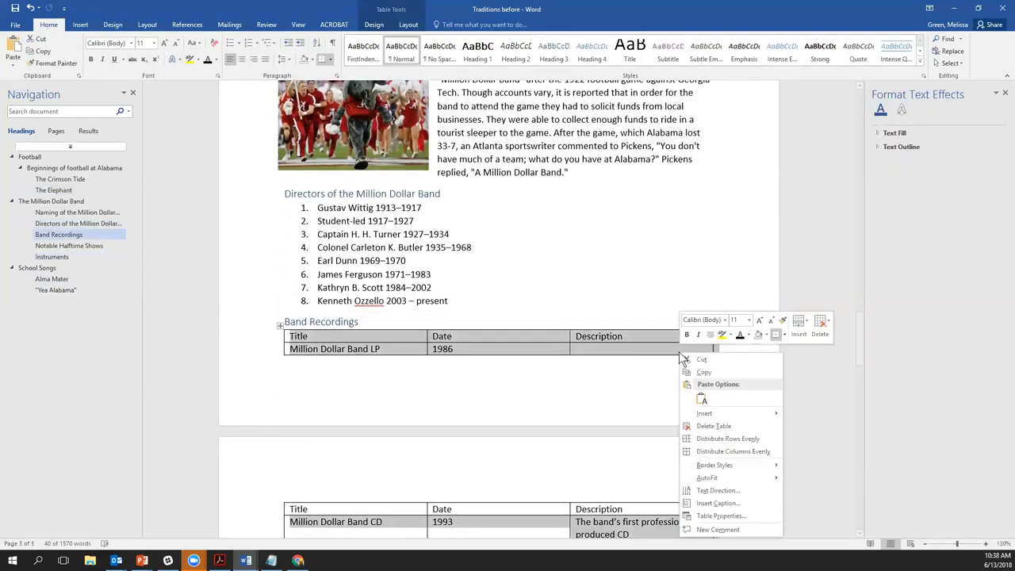
pyautogui.click(729, 516)
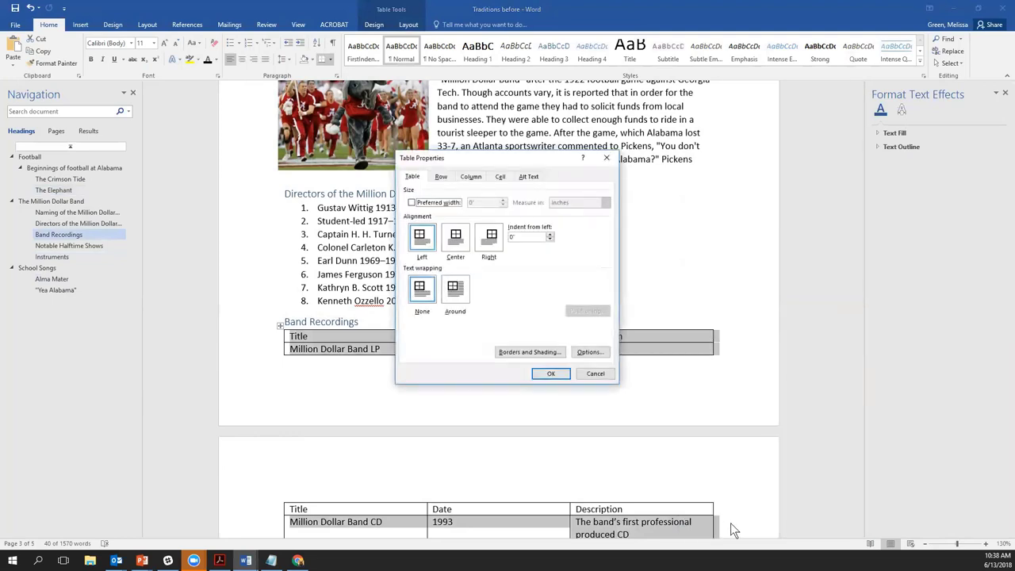
pyautogui.click(533, 175)
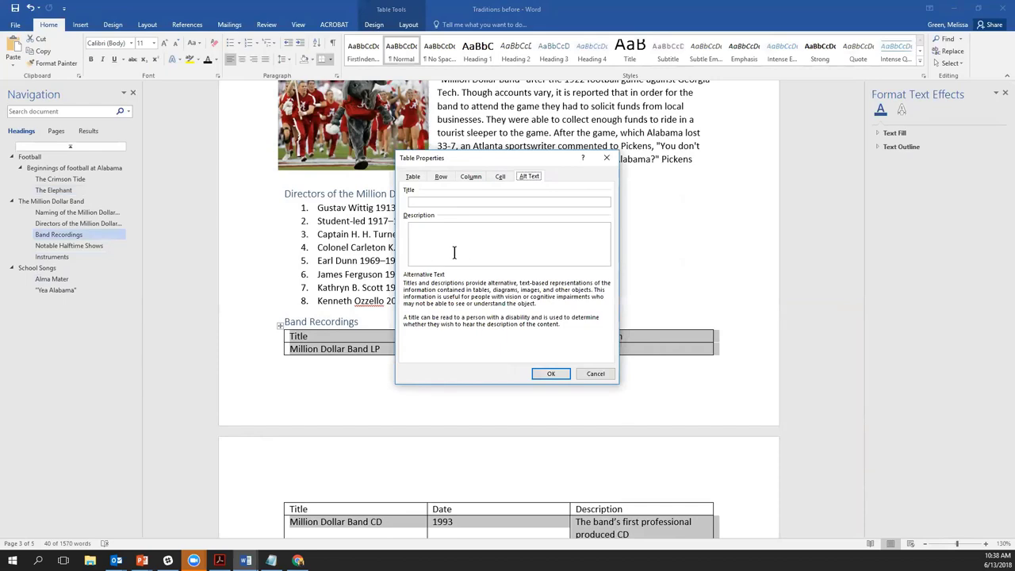
pyautogui.click(596, 374)
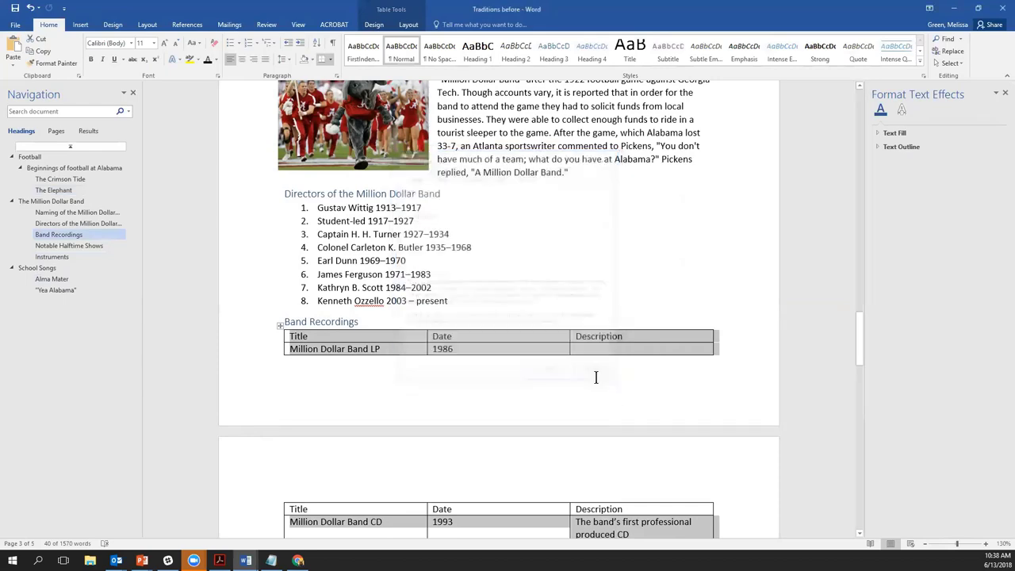
# Step: Enter an empty pair of quotation marks as the alt text description of the logo picture beside the document title and deselect it
pyautogui.moveTo(859, 331); pyautogui.dragTo(902, 89)
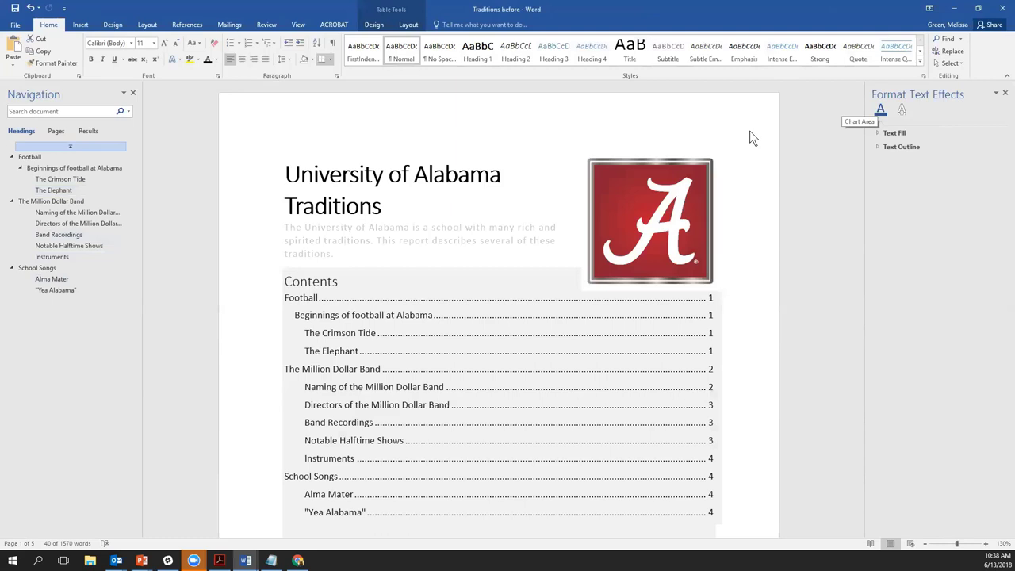
pyautogui.rightClick(656, 194)
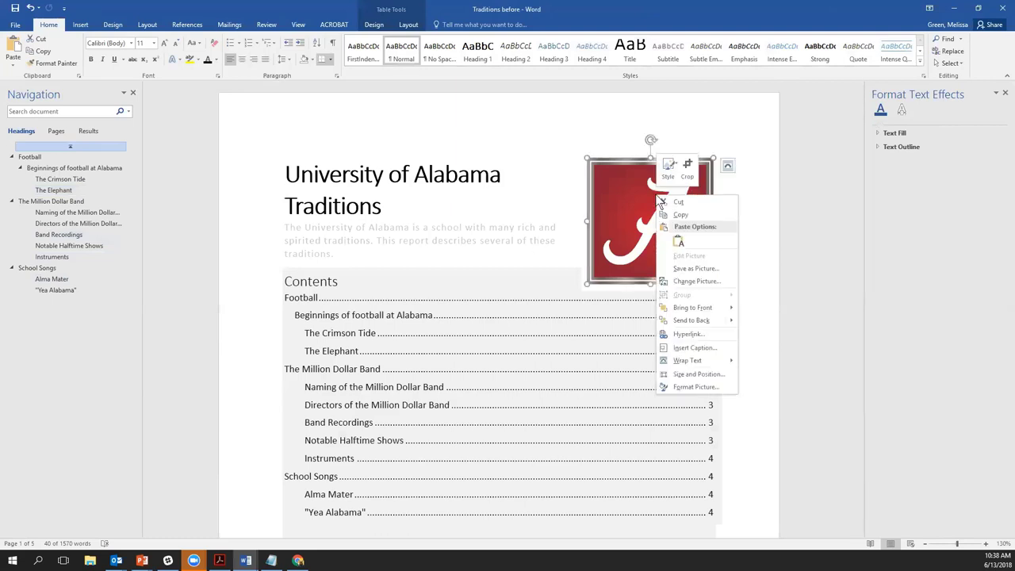
pyautogui.click(699, 385)
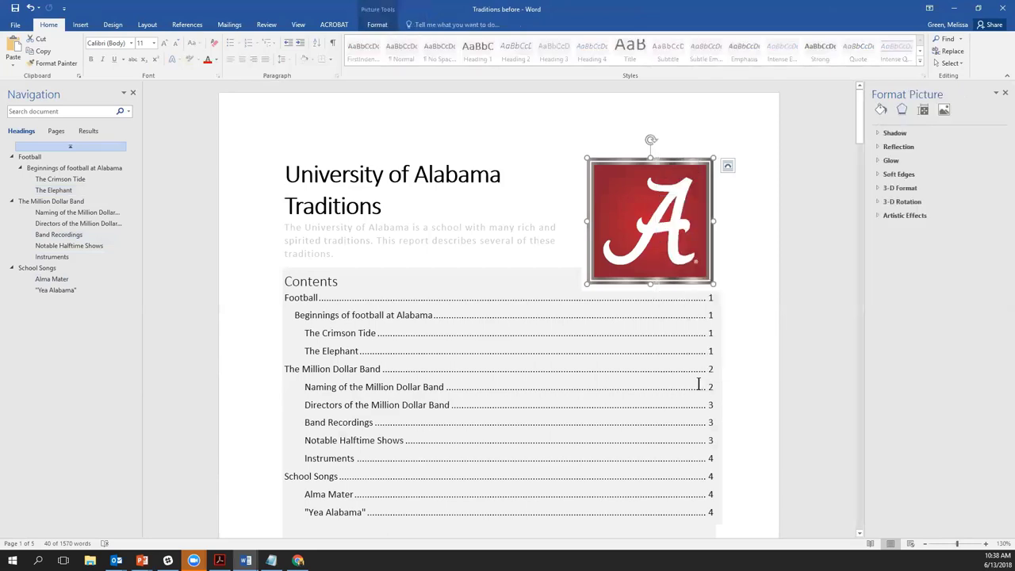
pyautogui.click(924, 111)
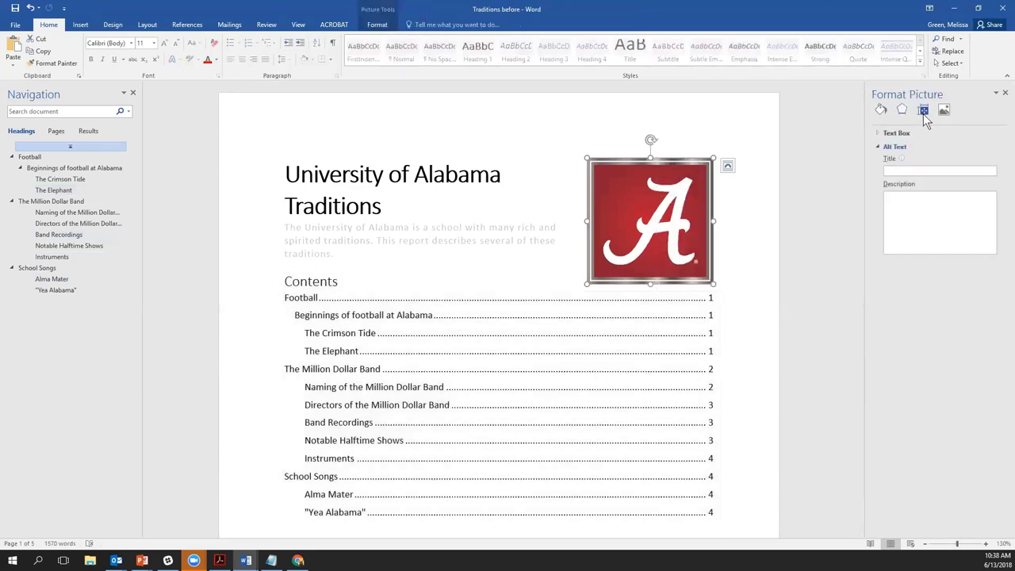
pyautogui.click(903, 209)
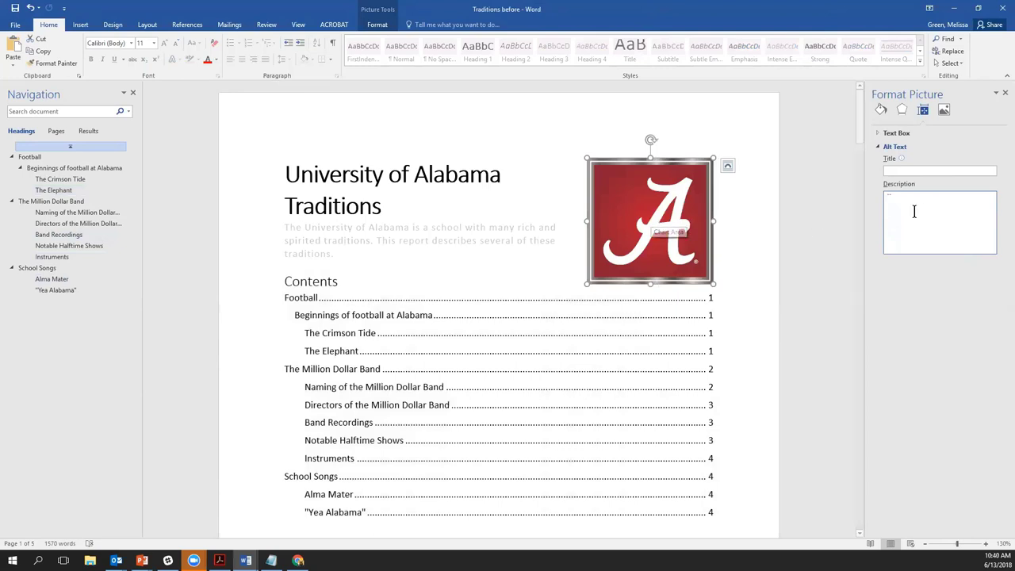
pyautogui.click(821, 219)
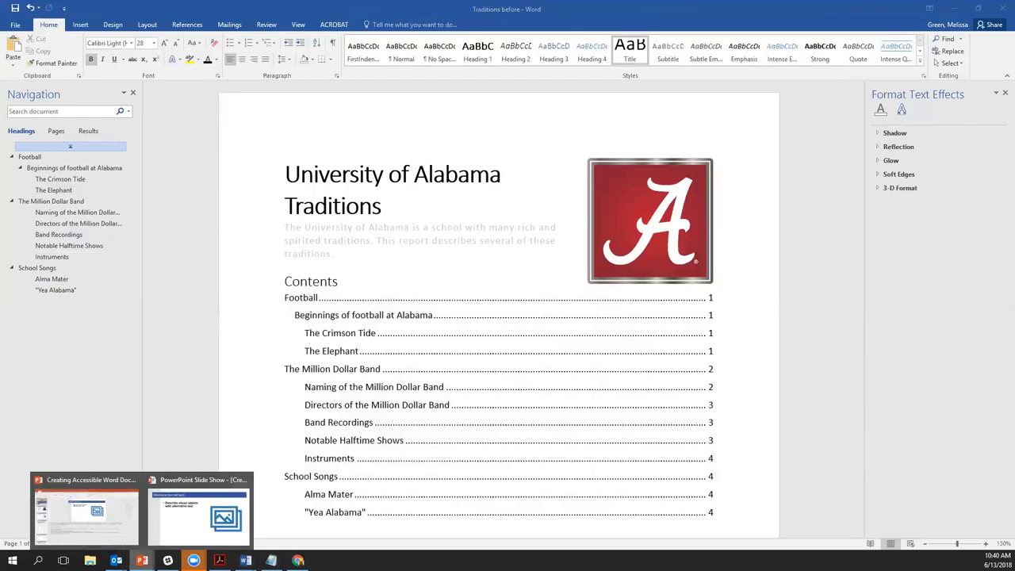
# Step: Advance the running PowerPoint slide show to the "Color" slide and return to the start of the Word document
pyautogui.click(199, 516)
pyautogui.press('Right')
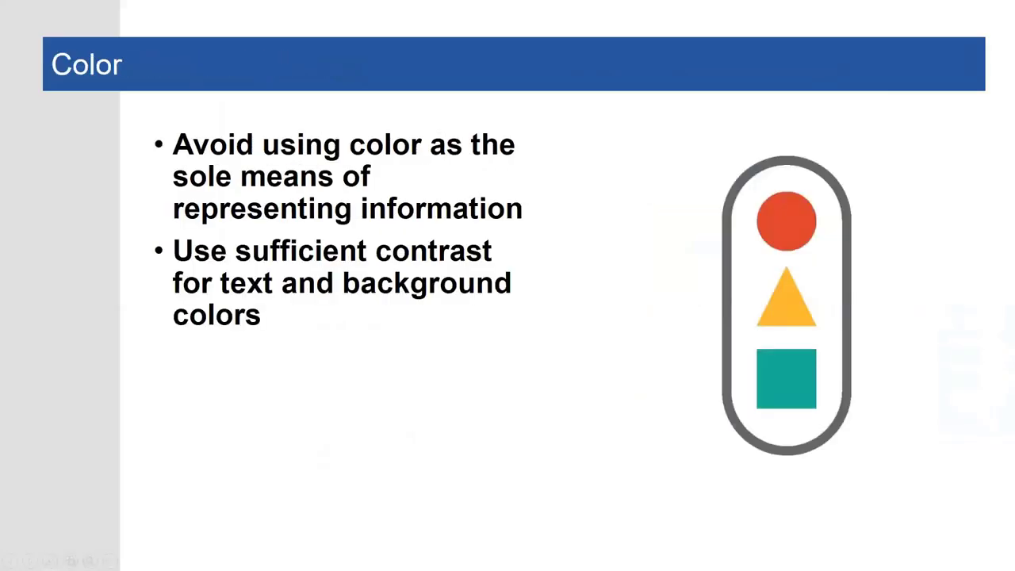
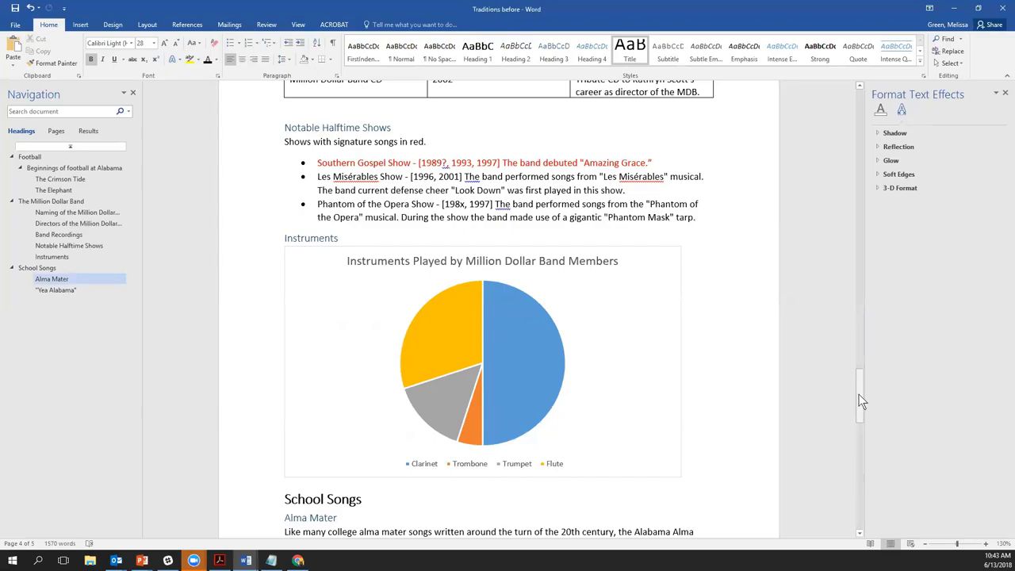
pyautogui.moveTo(861, 395); pyautogui.dragTo(857, 86)
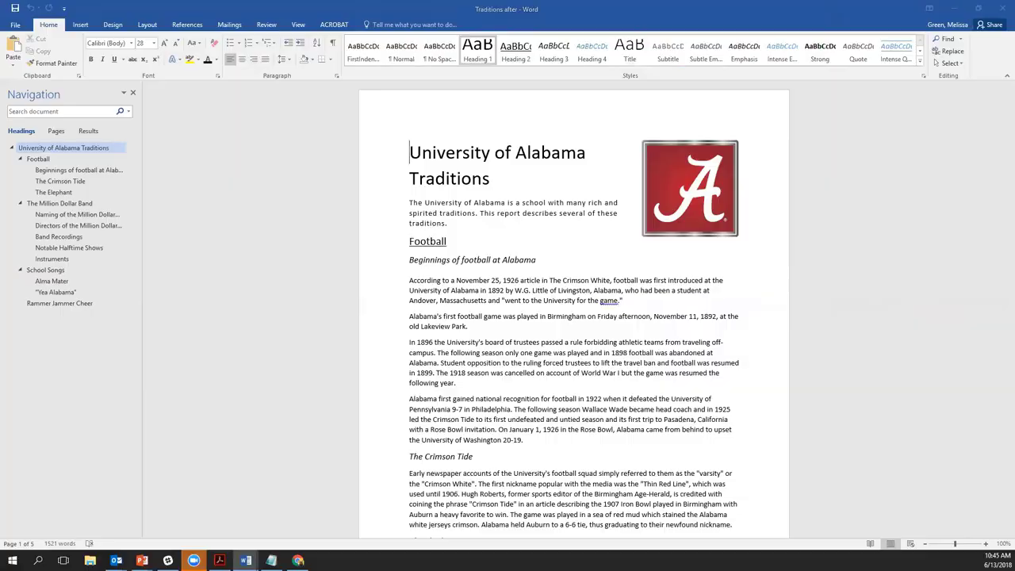
# Step: Switch to "Traditions after.pdf" in Acrobat and inspect the title's H1, the introduction's P and the Football heading's H2 tags
pyautogui.hotkey('alt', 'Tab')
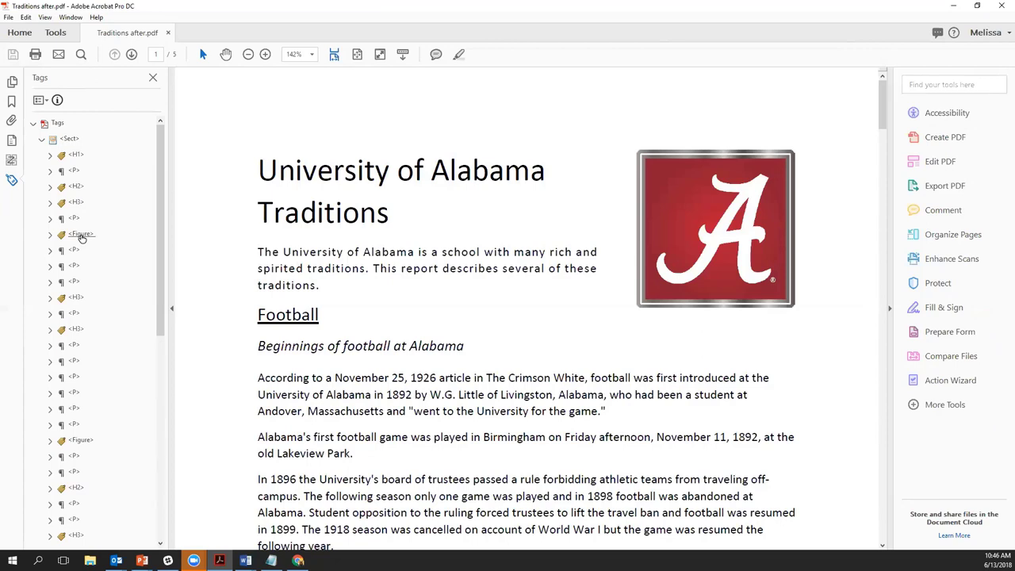
pyautogui.click(50, 156)
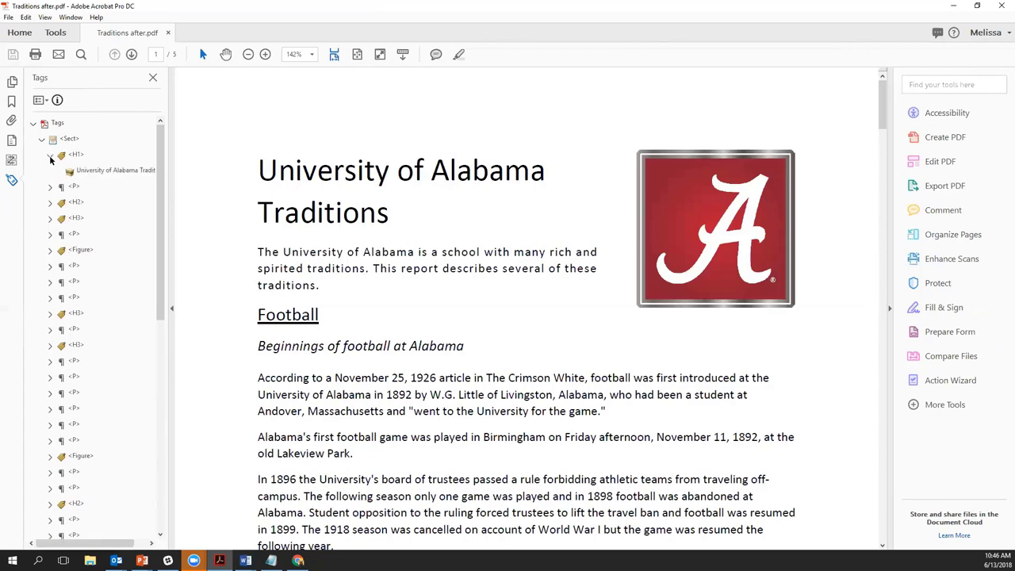
pyautogui.click(97, 172)
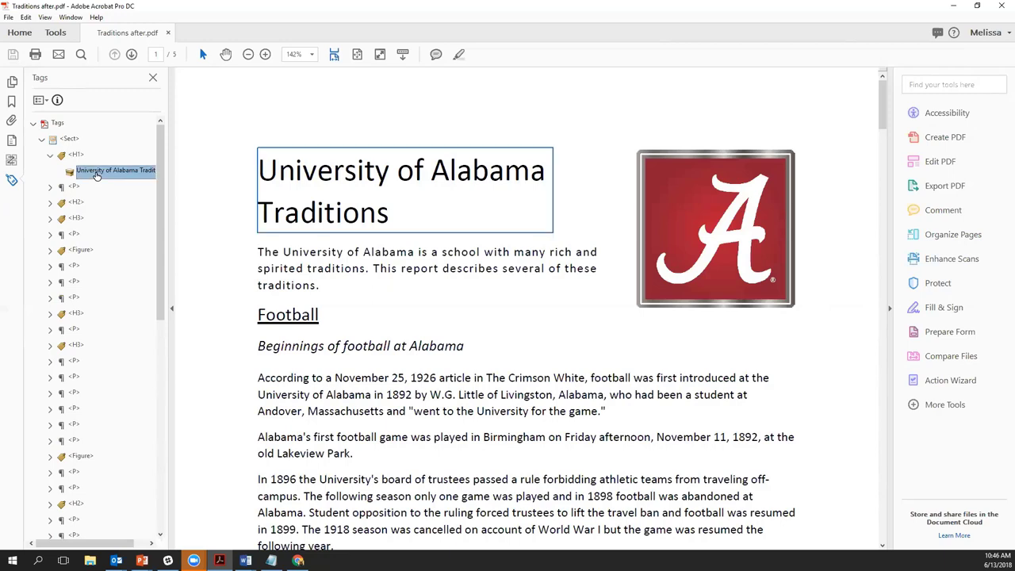
pyautogui.click(50, 186)
pyautogui.click(90, 204)
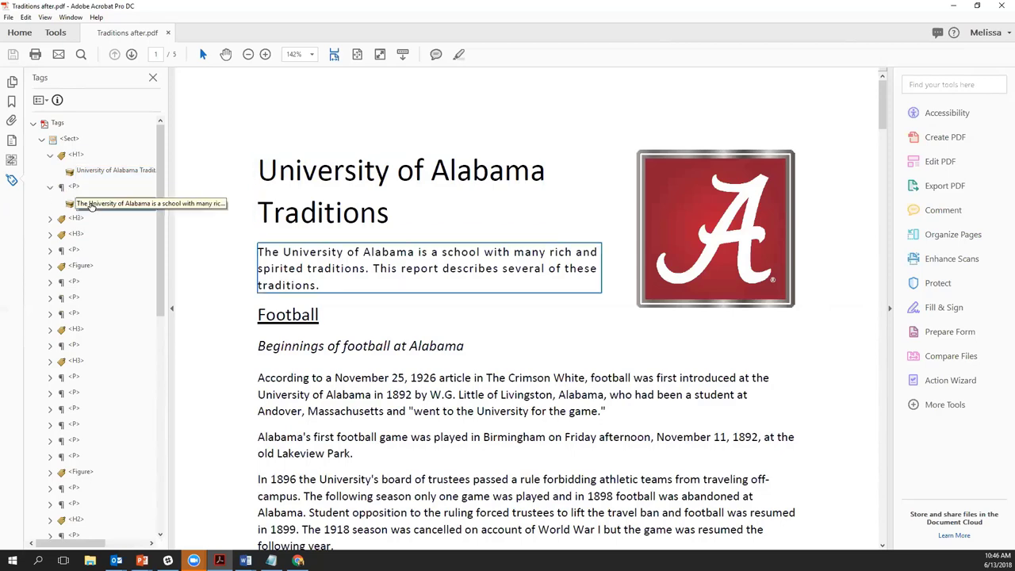
pyautogui.click(50, 218)
pyautogui.click(78, 219)
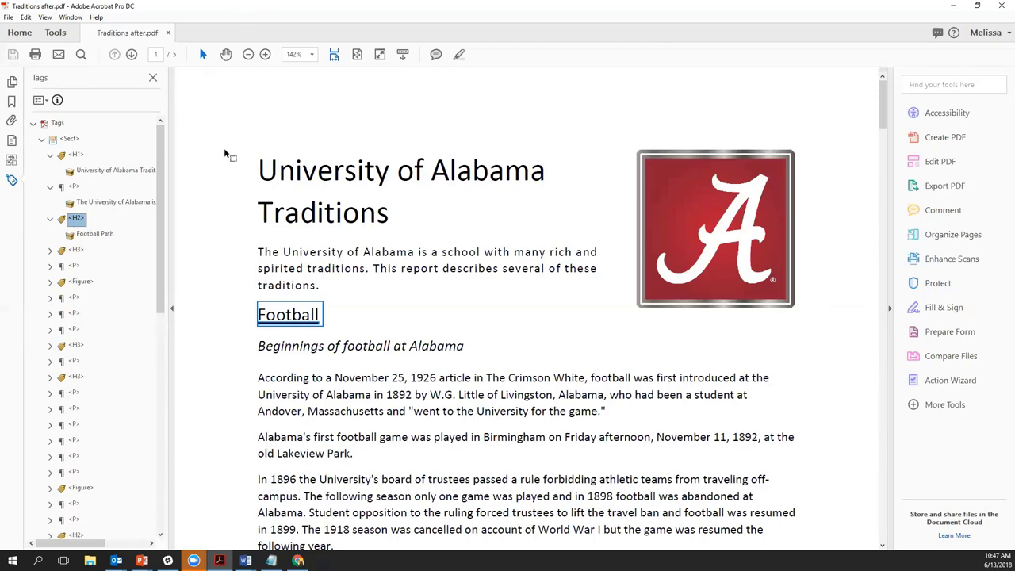
# Step: Switch to the "Traditions after" Word document, review its Acrobat PDFMaker conversion settings and accept them
pyautogui.click(246, 561)
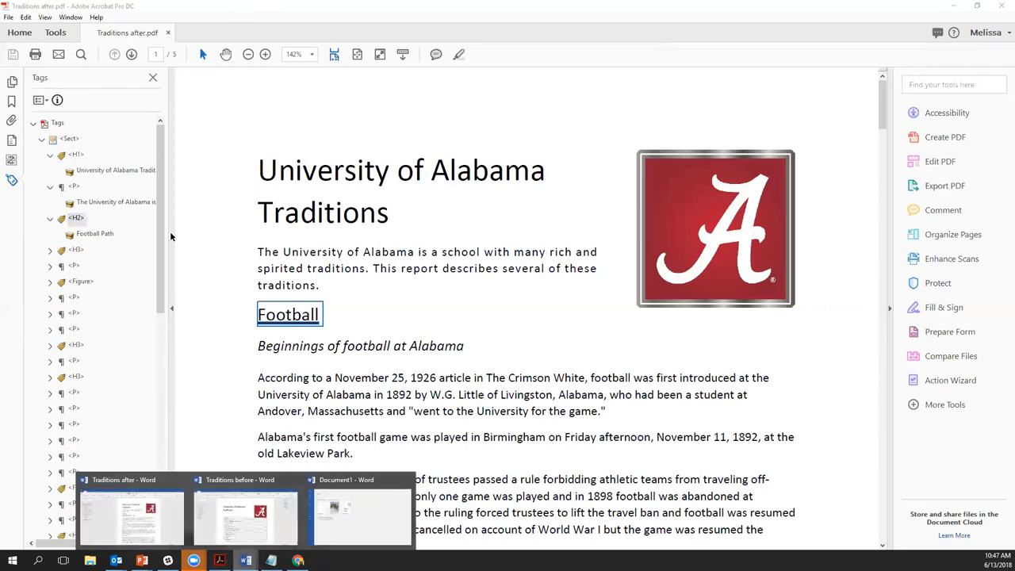
pyautogui.click(131, 515)
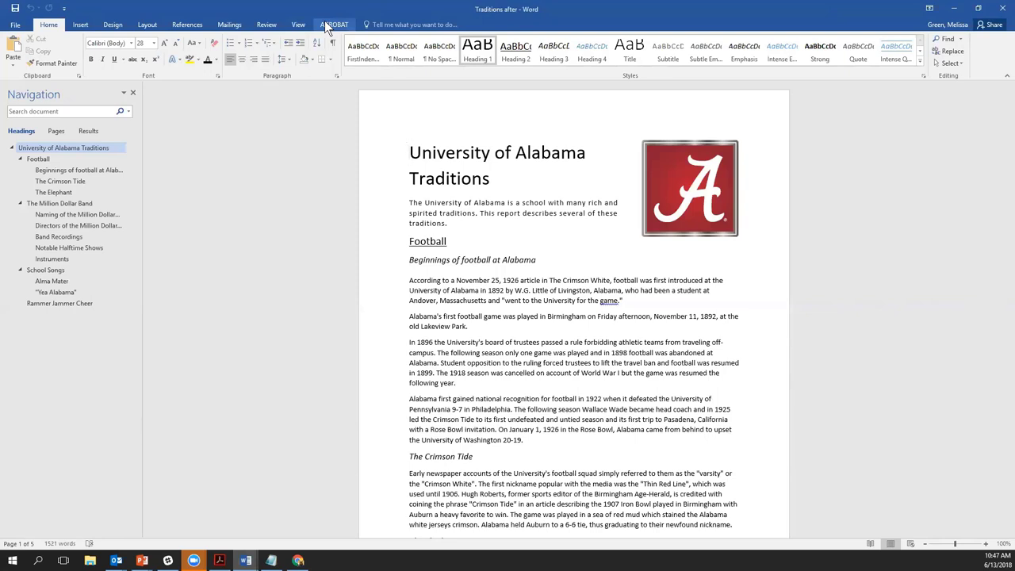
pyautogui.click(333, 25)
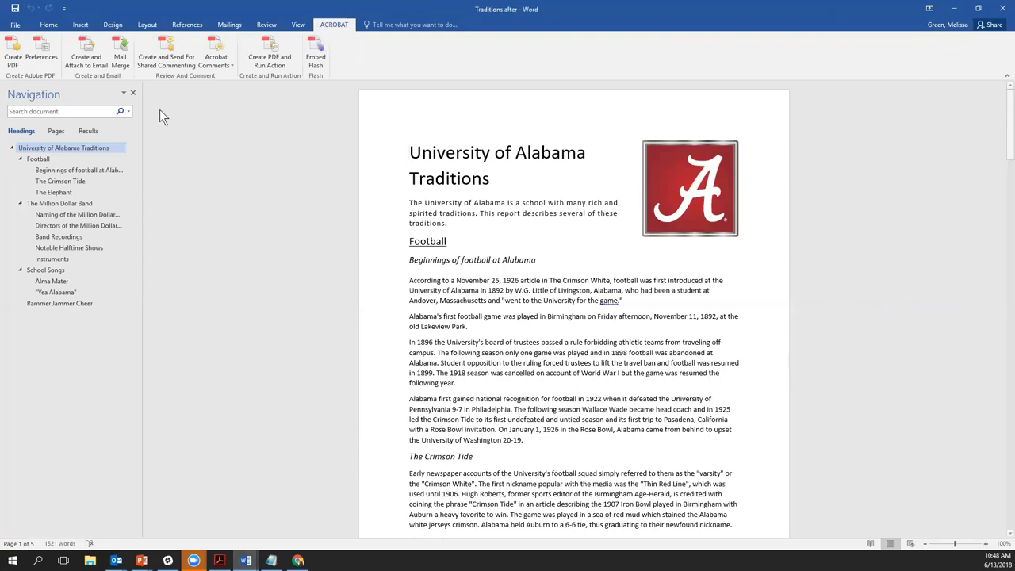
pyautogui.click(44, 50)
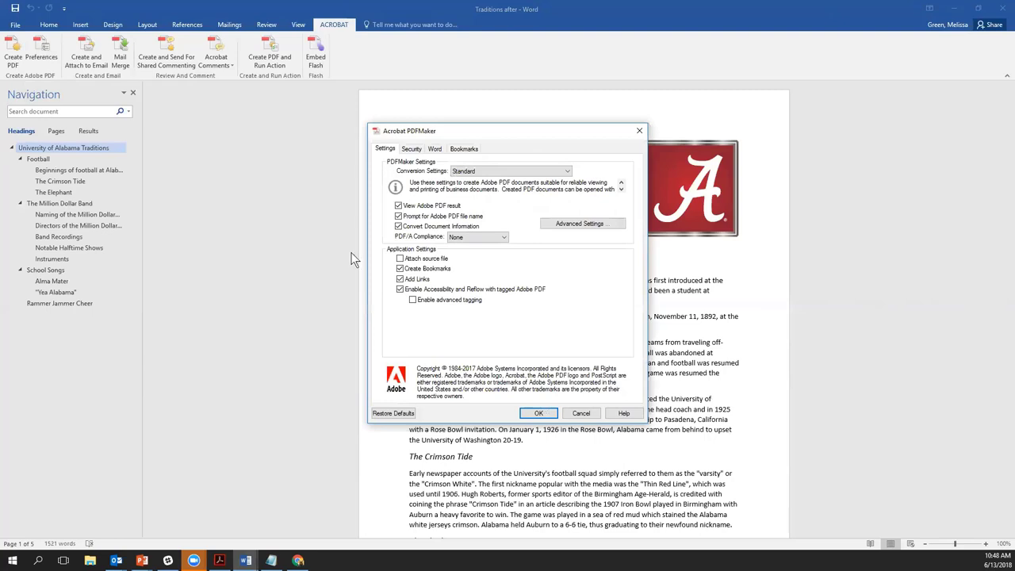
pyautogui.click(598, 226)
pyautogui.click(542, 415)
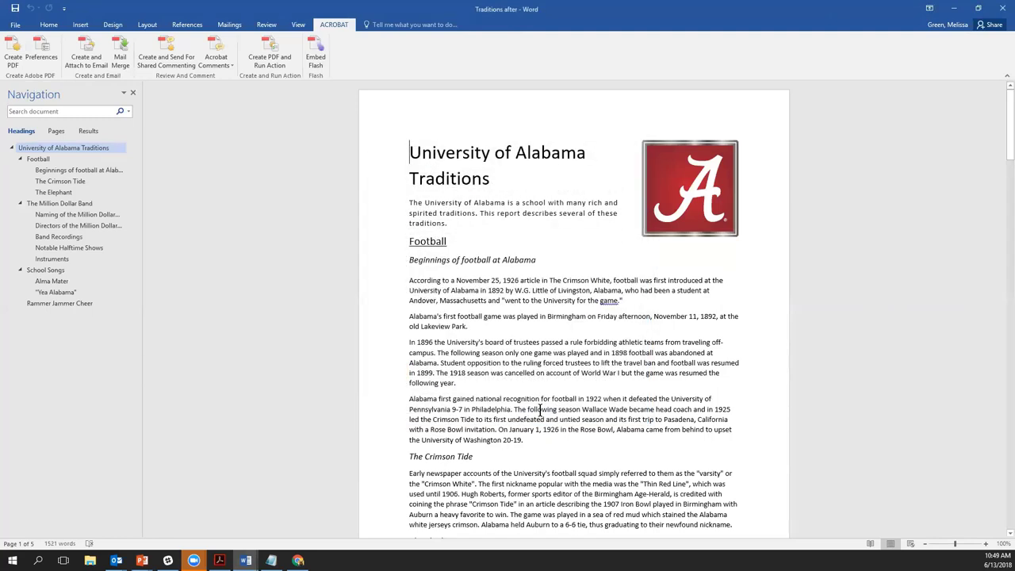
# Step: Create a PDF of the document under the file name "Traditions after 2" and bring it up in Acrobat
pyautogui.click(11, 62)
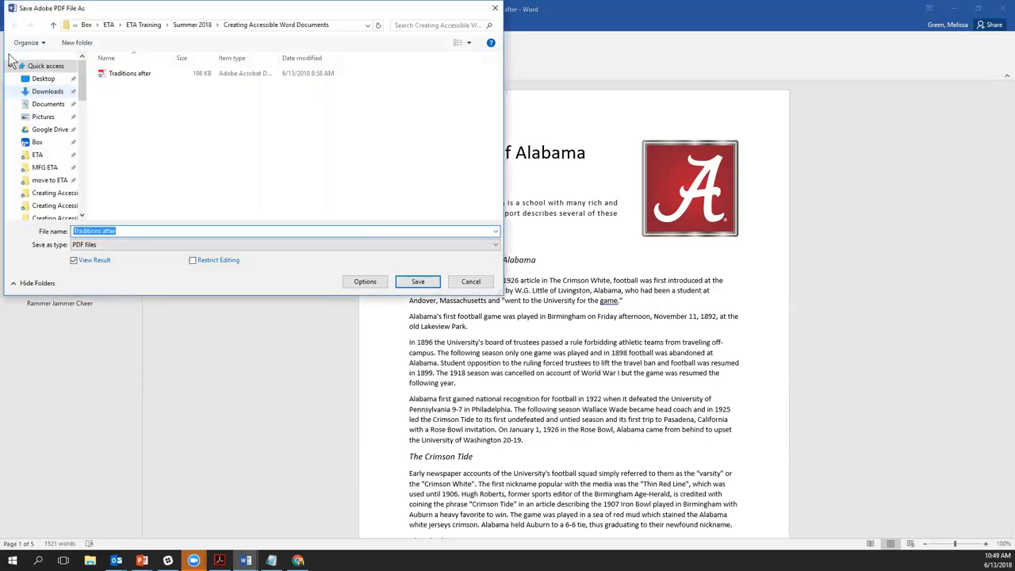
pyautogui.click(148, 231)
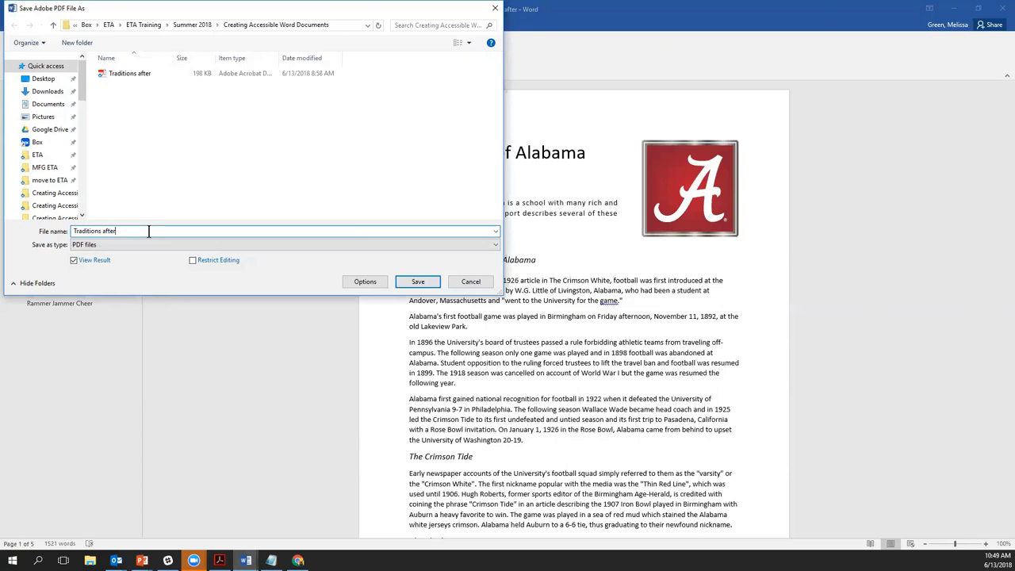
pyautogui.write('2')
pyautogui.click(418, 282)
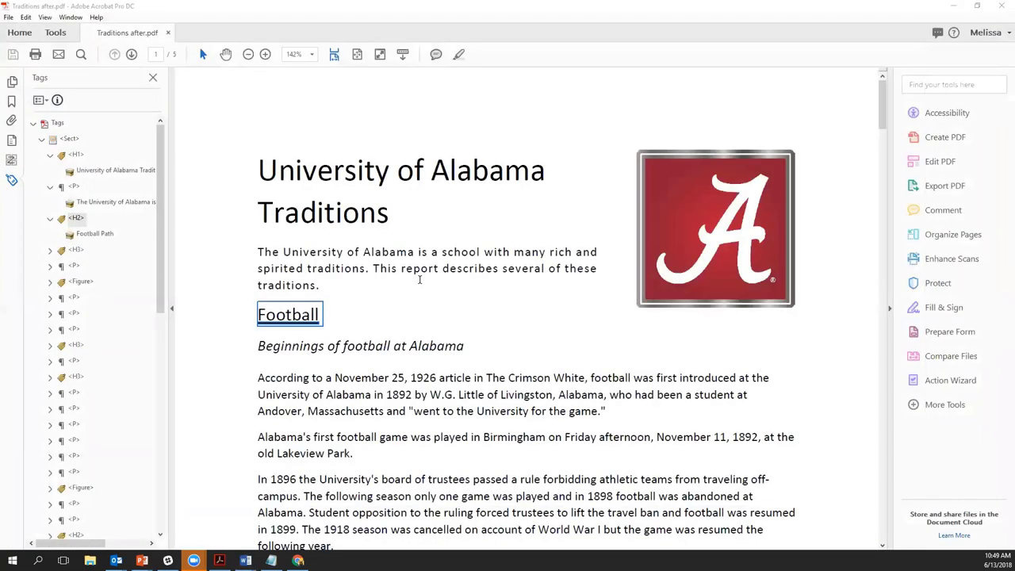
pyautogui.hotkey('alt', 'Tab')
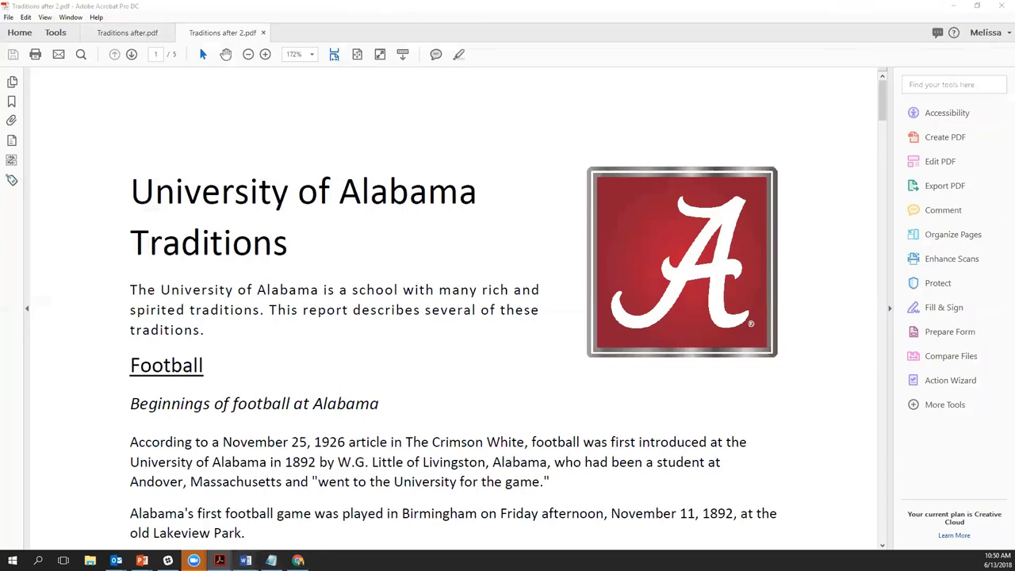
# Step: Switch to the "Traditions after" Word document and set up saving a copy with PDF as the file type
pyautogui.moveTo(246, 560)
pyautogui.click(326, 515)
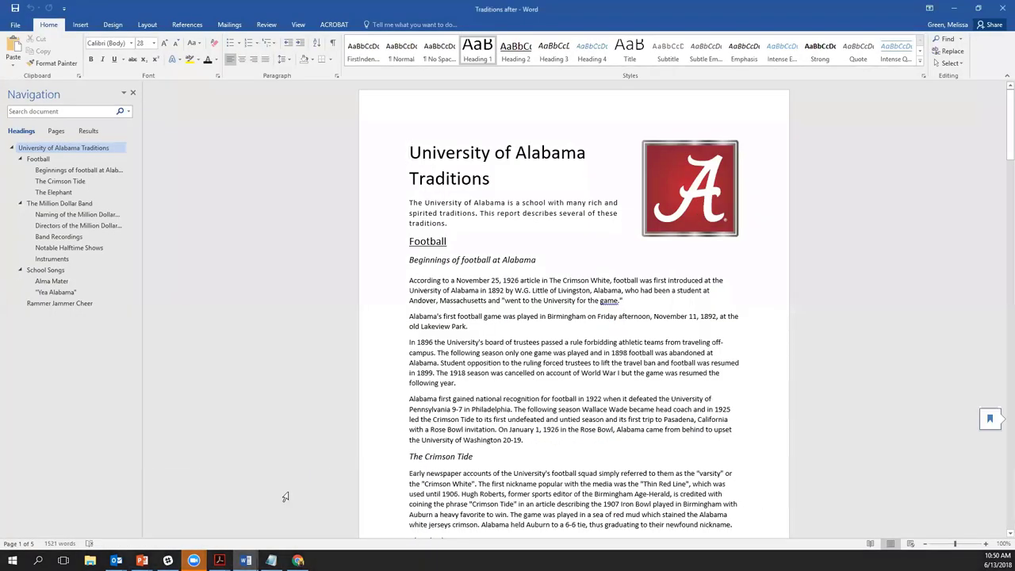
pyautogui.click(15, 24)
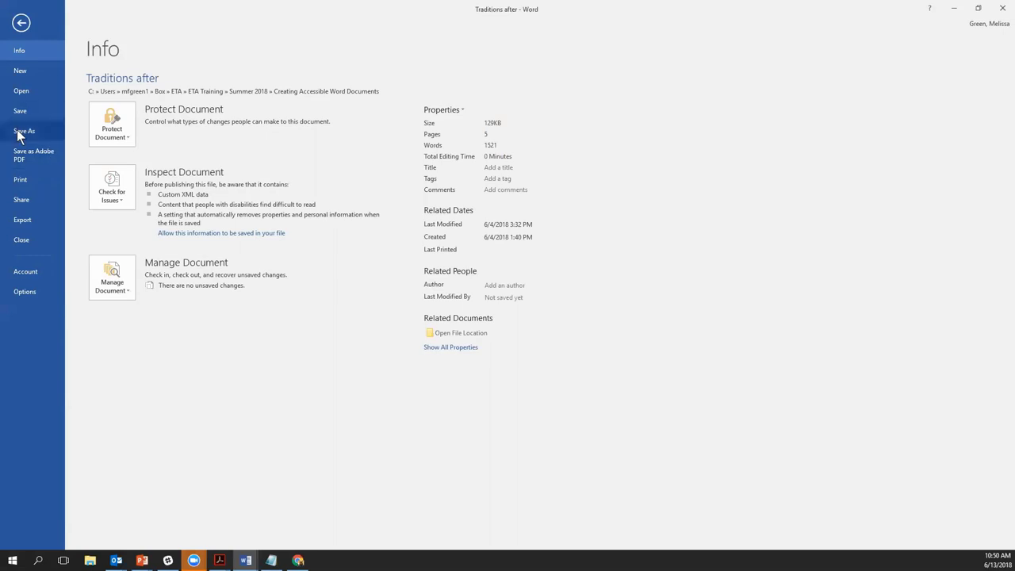
pyautogui.click(31, 134)
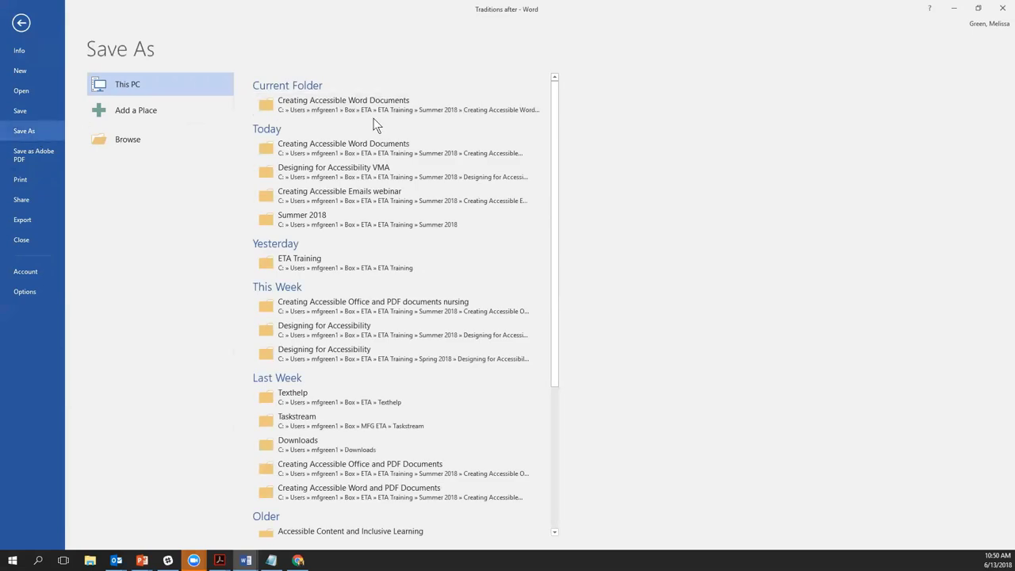
pyautogui.click(136, 150)
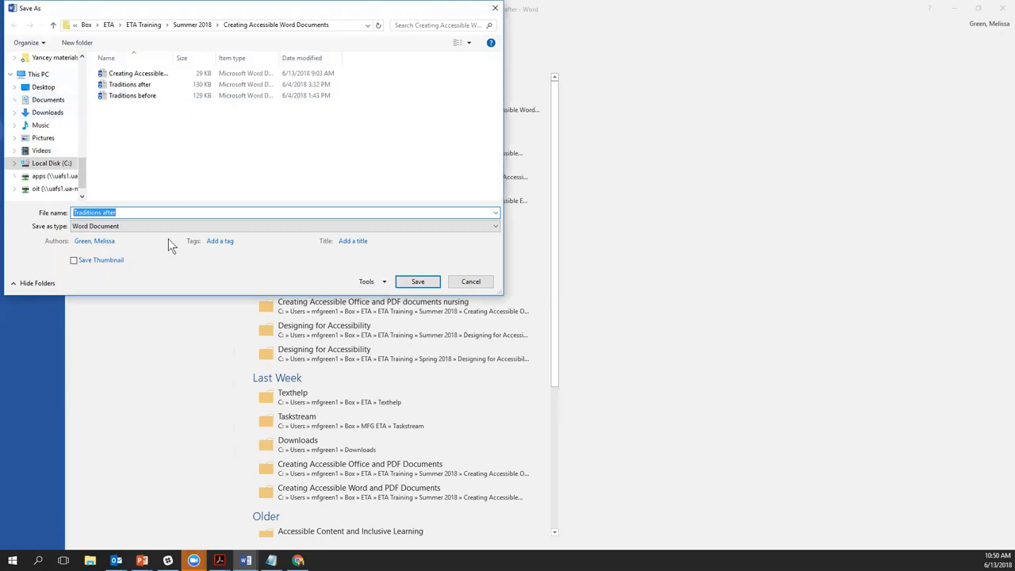
pyautogui.click(229, 227)
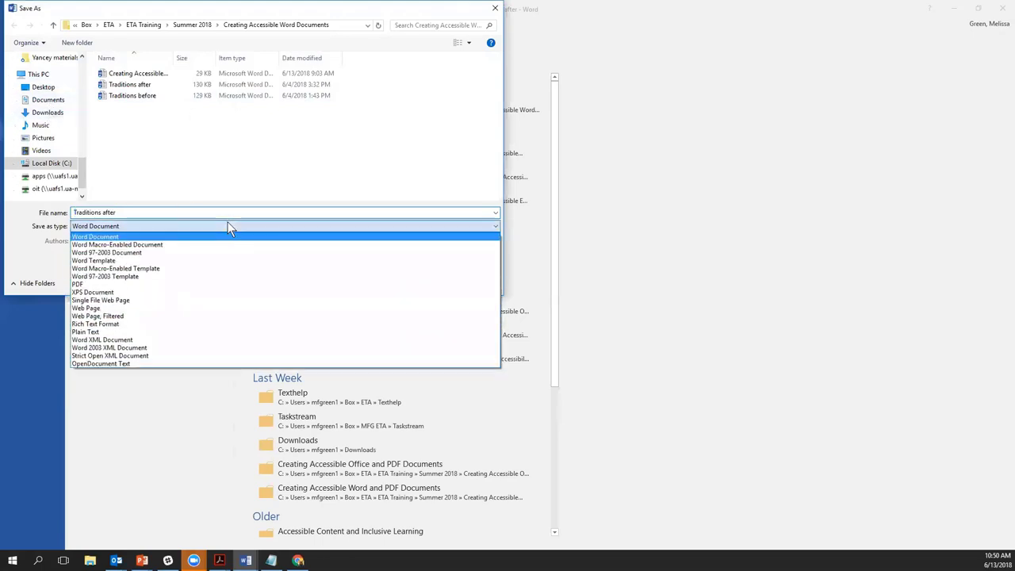
pyautogui.click(182, 284)
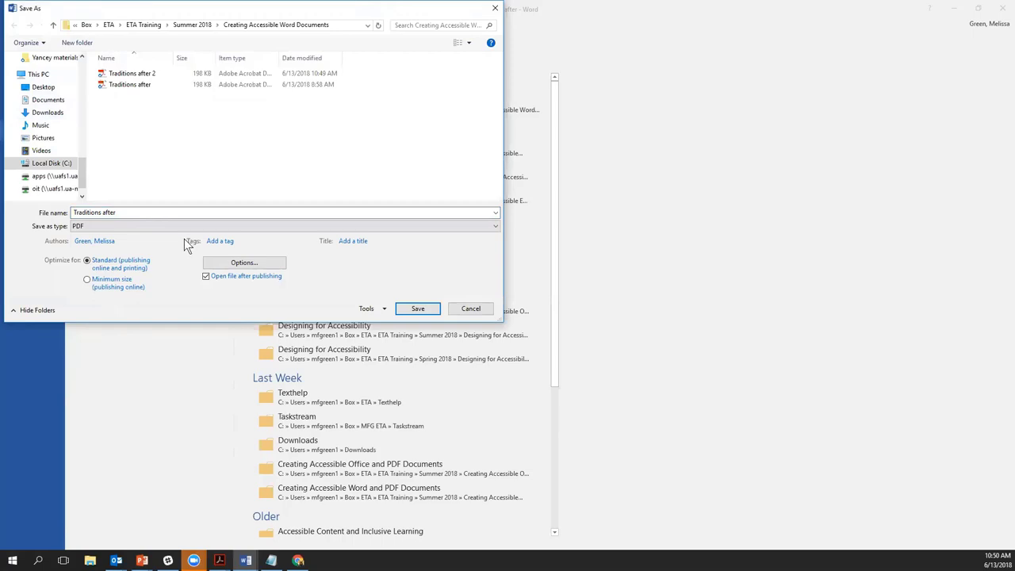
# Step: Review the PDF publishing options, including document structure tags for accessibility, accept them and cancel the save
pyautogui.click(246, 264)
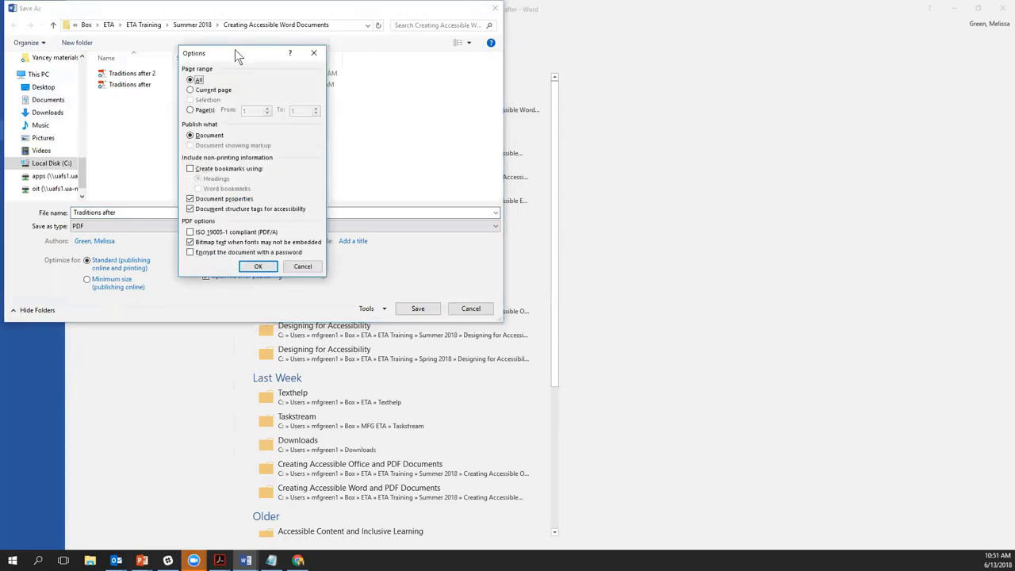
pyautogui.click(242, 212)
pyautogui.click(251, 265)
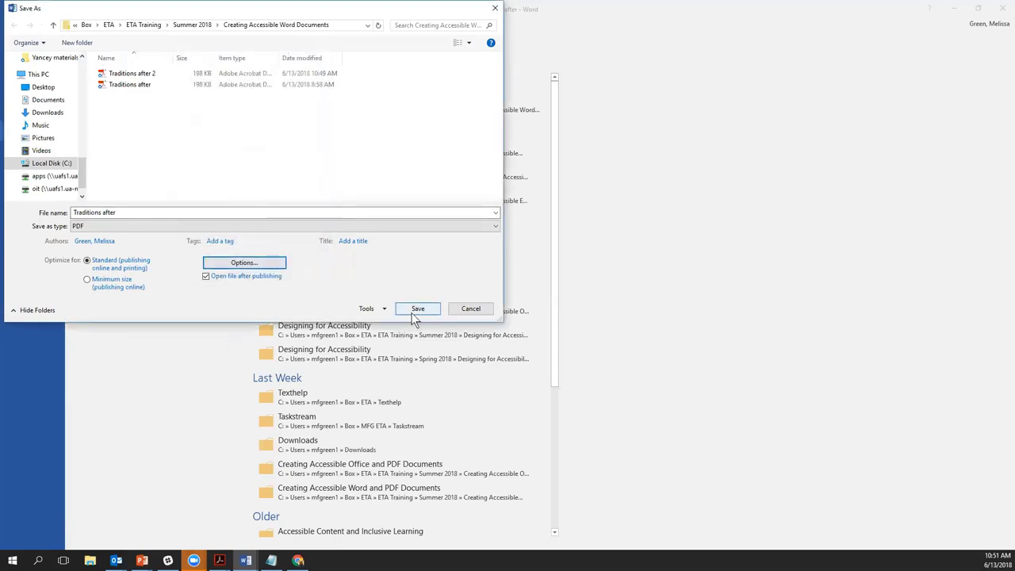
pyautogui.click(471, 309)
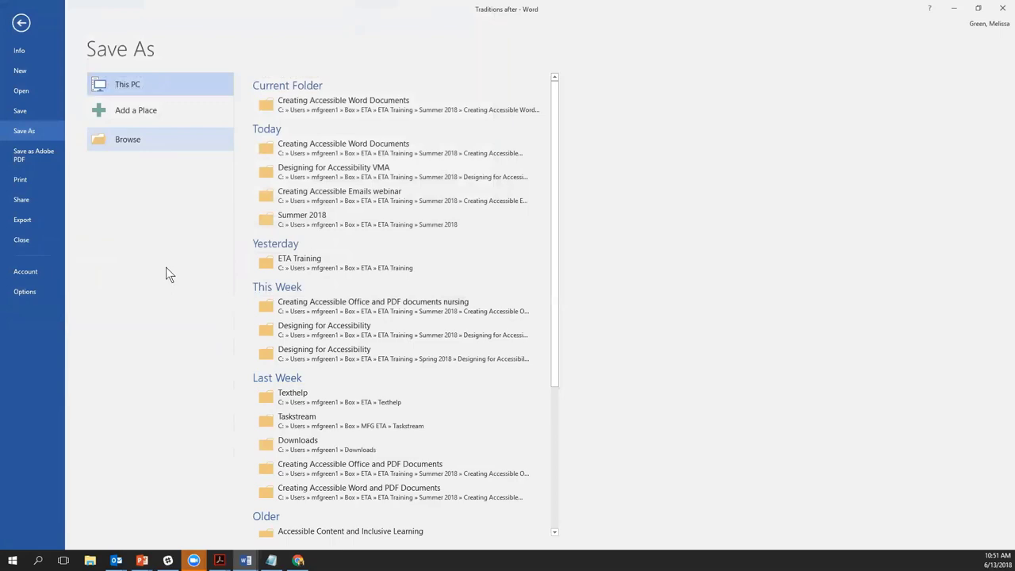
# Step: Look at the available printers, including Adobe PDF, in the document's print settings
pyautogui.click(25, 183)
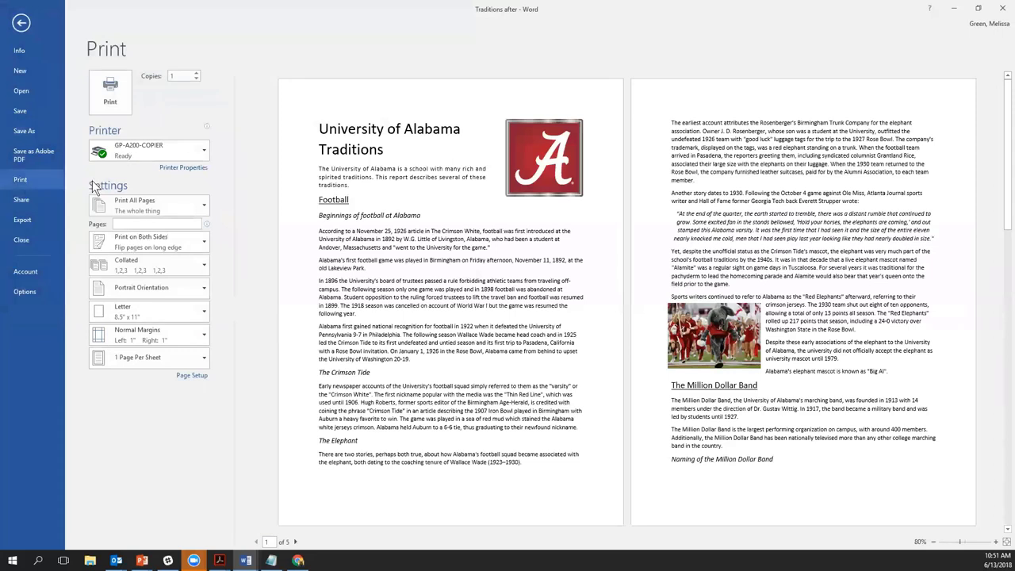
pyautogui.click(134, 152)
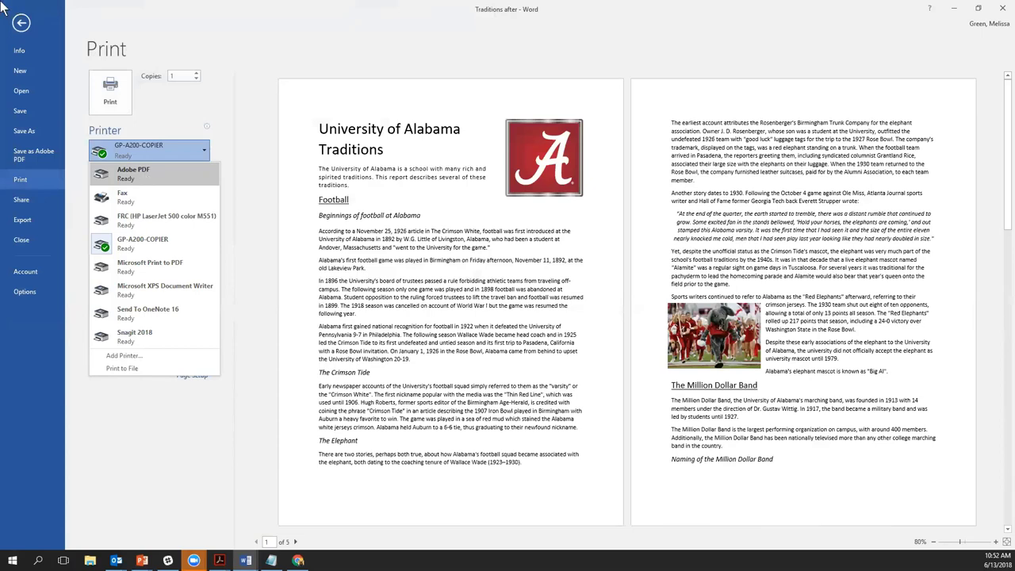
# Step: Switch to "Traditions after.pdf" in Acrobat, close its tags view and run a full accessibility check on all pages
pyautogui.press('super+6')
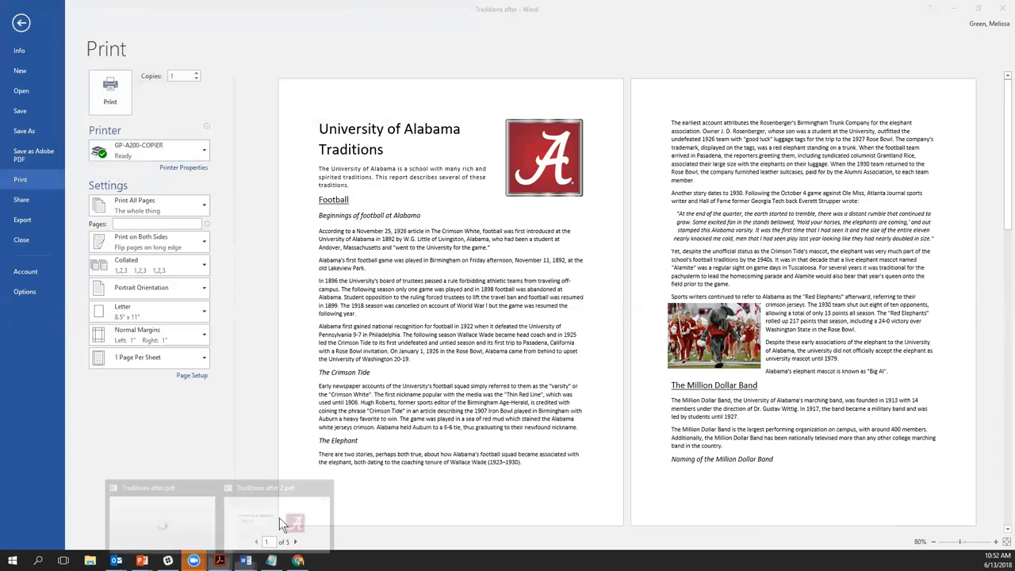
pyautogui.click(279, 518)
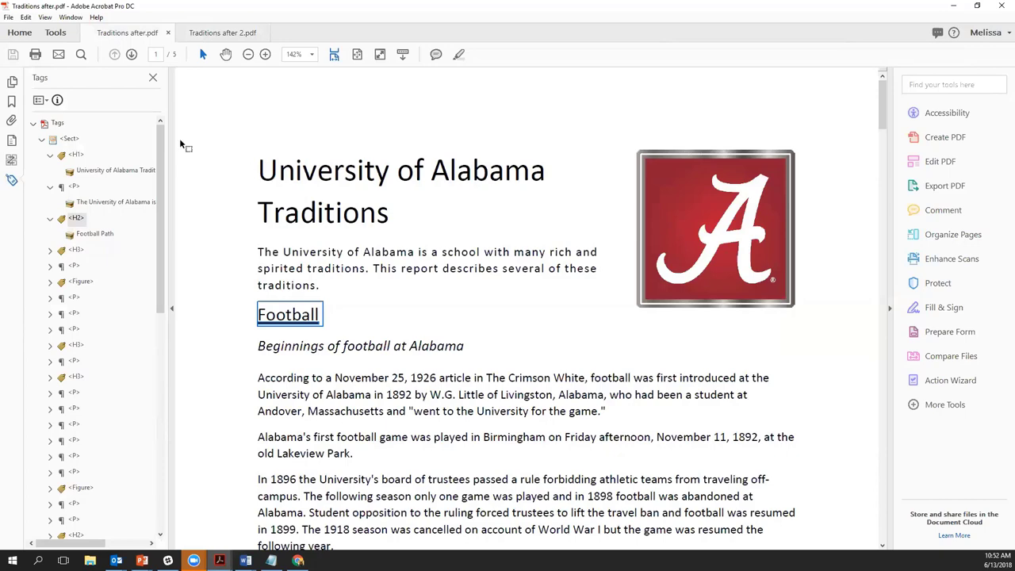
pyautogui.click(154, 78)
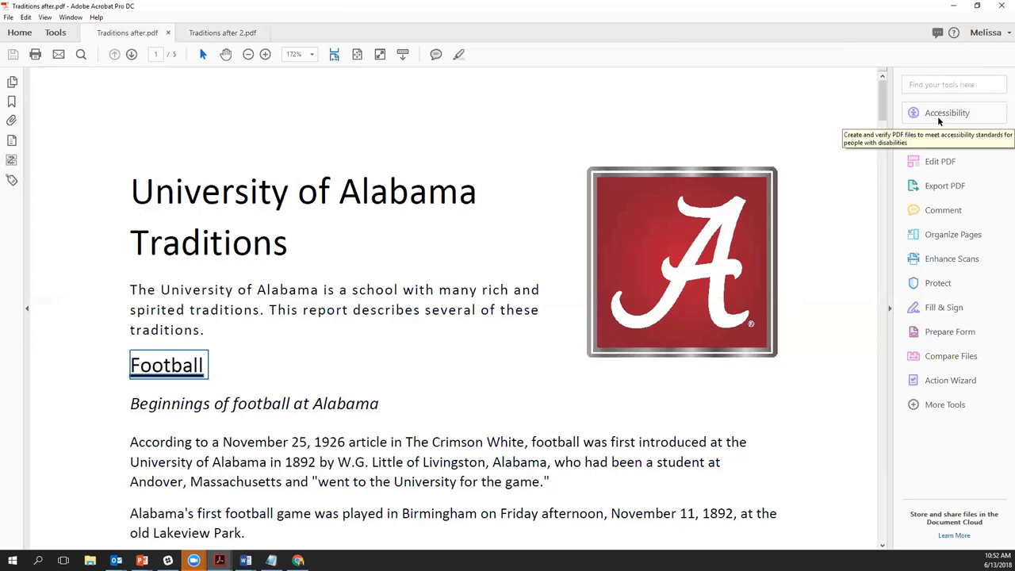
pyautogui.click(55, 34)
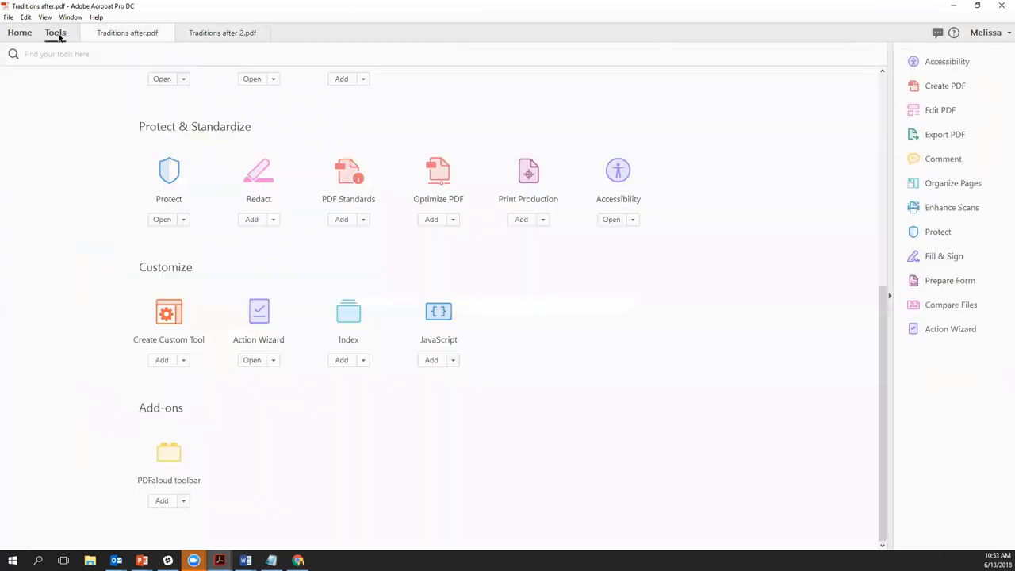
pyautogui.click(620, 178)
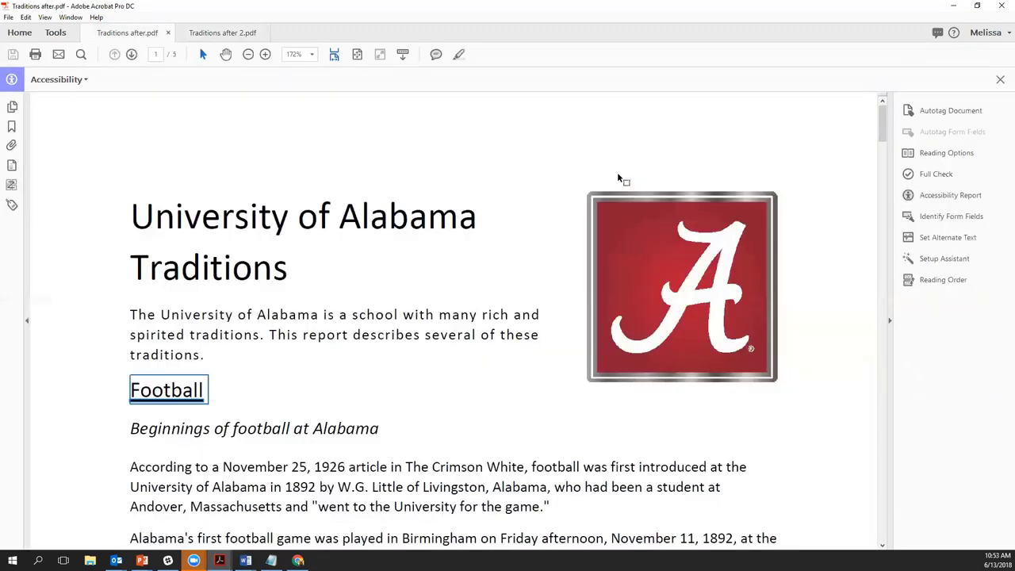
pyautogui.click(927, 176)
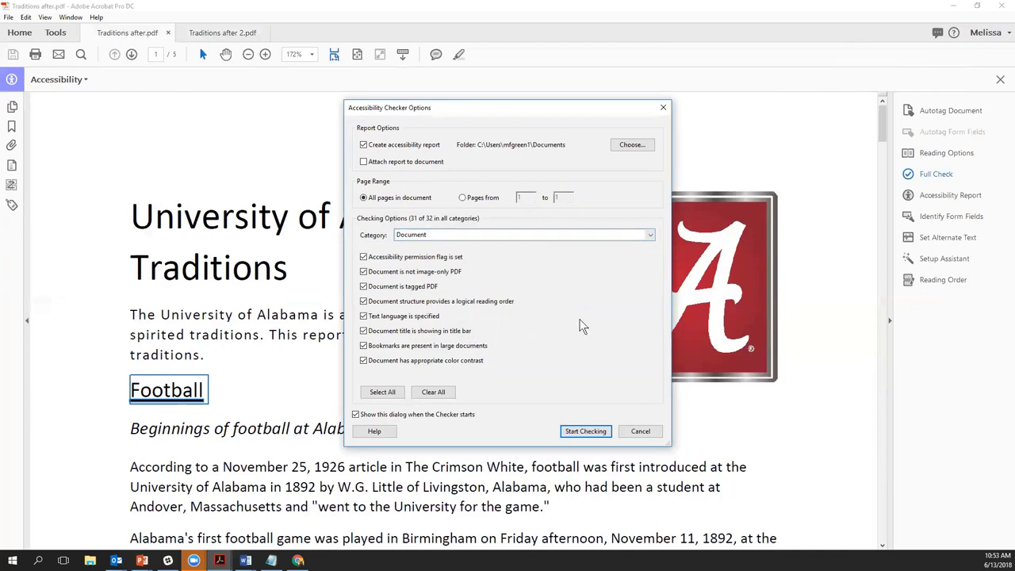
pyautogui.click(576, 439)
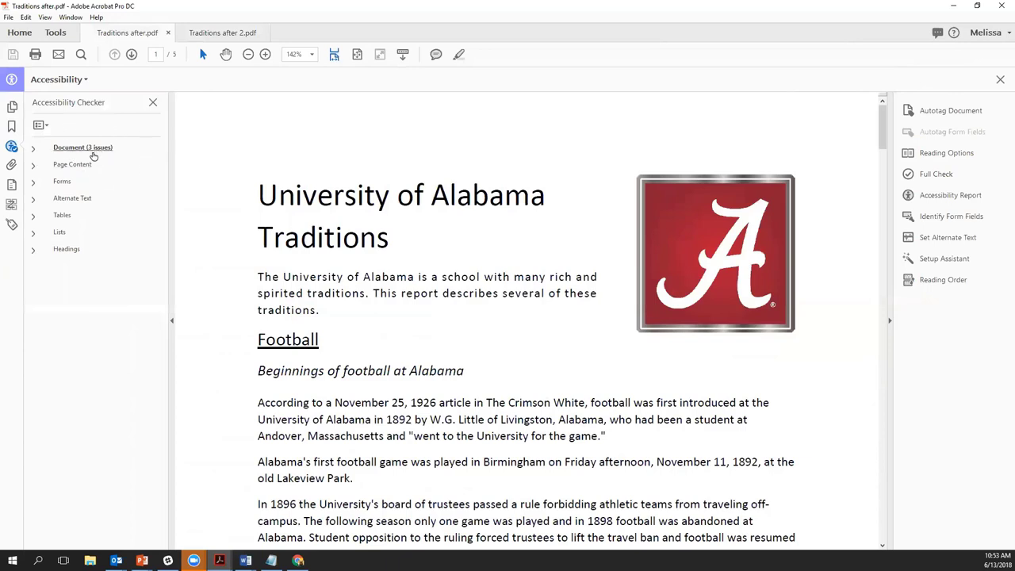
# Step: Expand the checker's Document results, open Adobe's online explanation of the Title rule, and return to the PDF
pyautogui.click(33, 149)
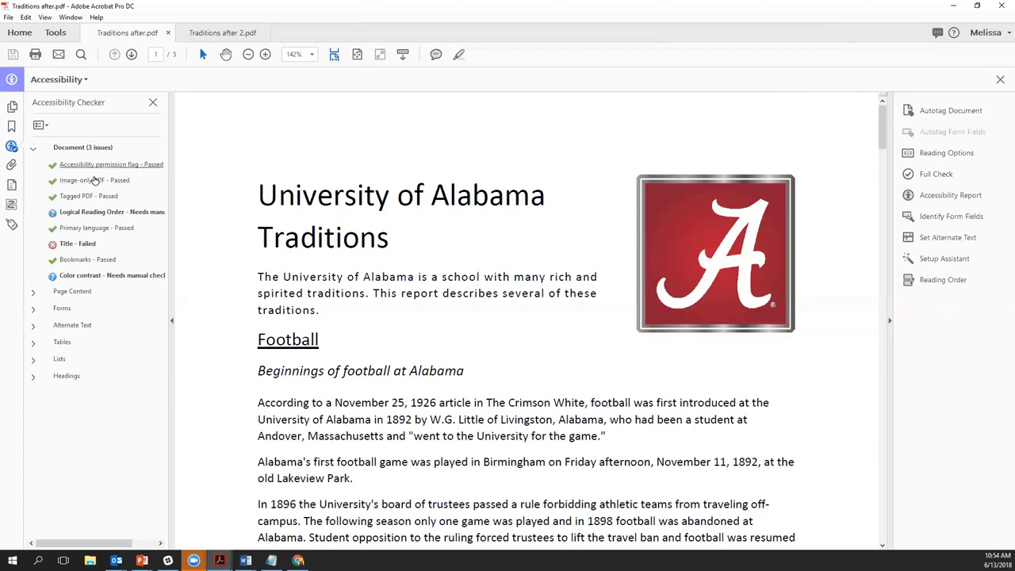
pyautogui.rightClick(80, 247)
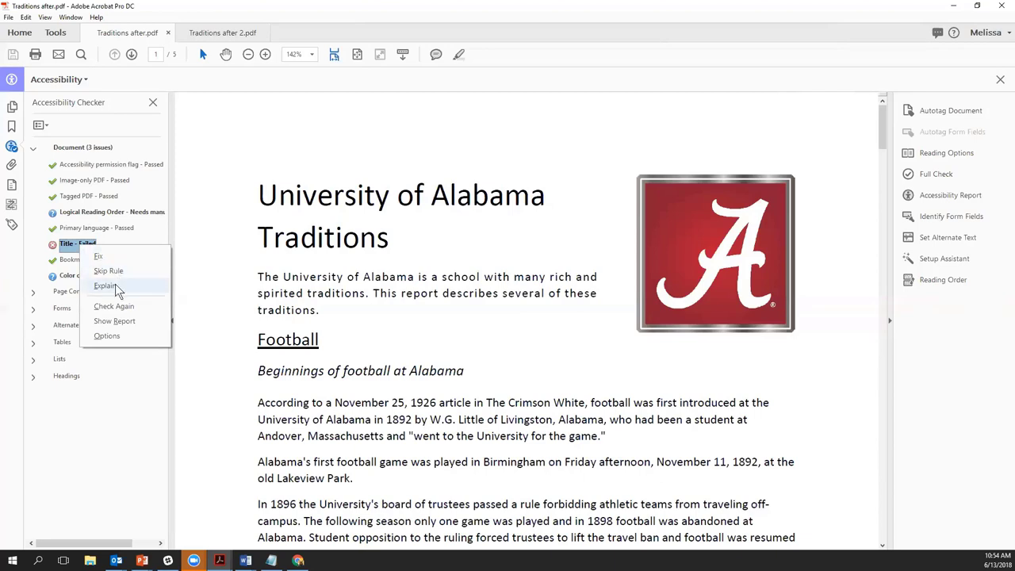
pyautogui.click(115, 286)
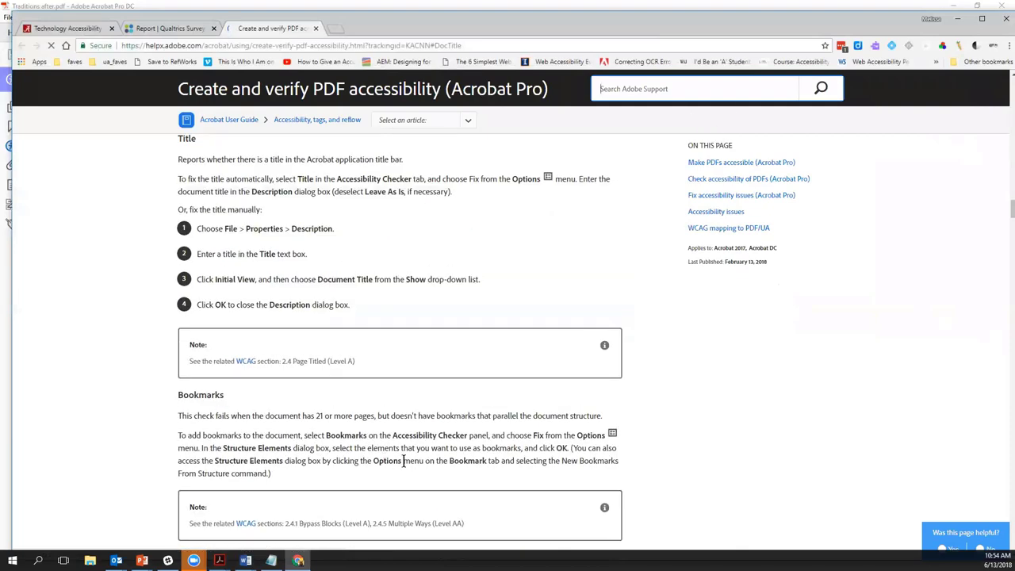
pyautogui.click(958, 18)
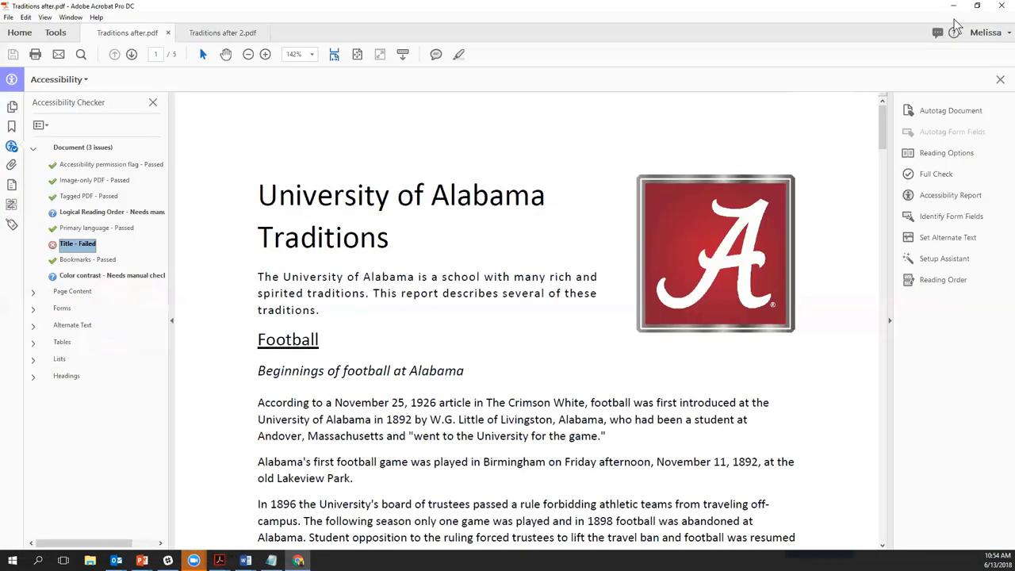
# Step: Fix the Title issue by setting the document title to "University of Alabama Traditions" instead of leaving it as is
pyautogui.rightClick(83, 247)
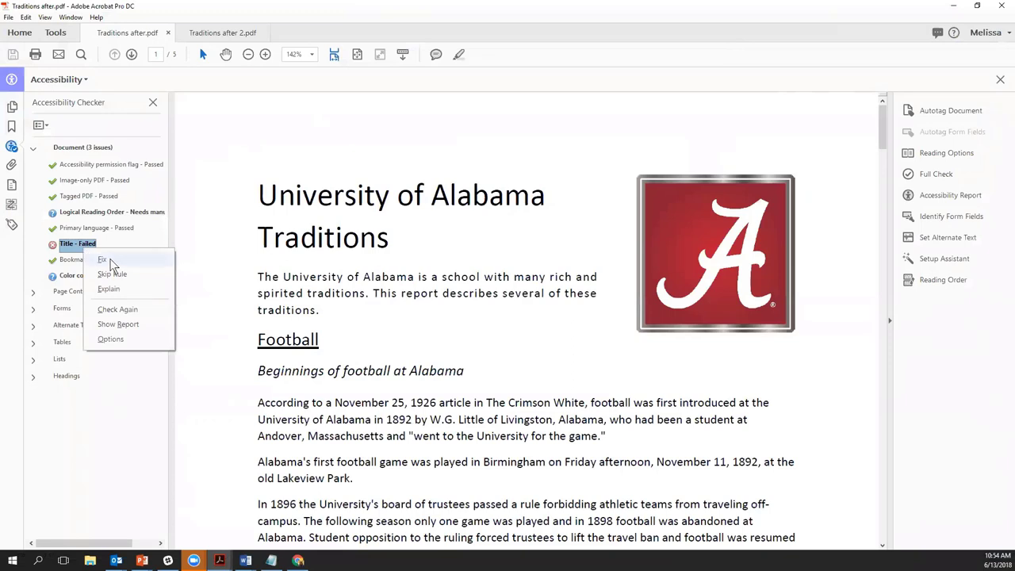
pyautogui.click(111, 262)
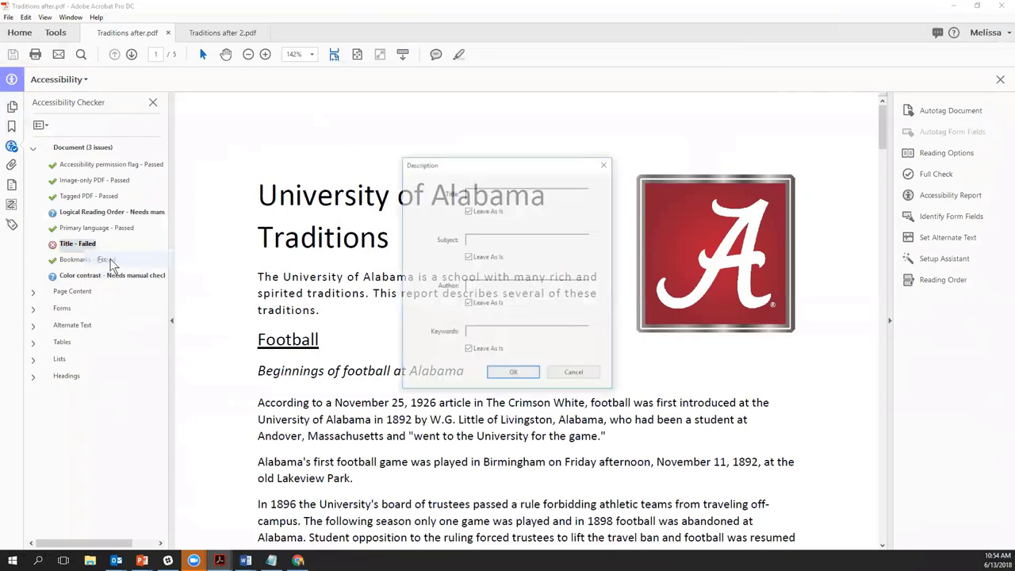
pyautogui.click(468, 211)
pyautogui.click(483, 193)
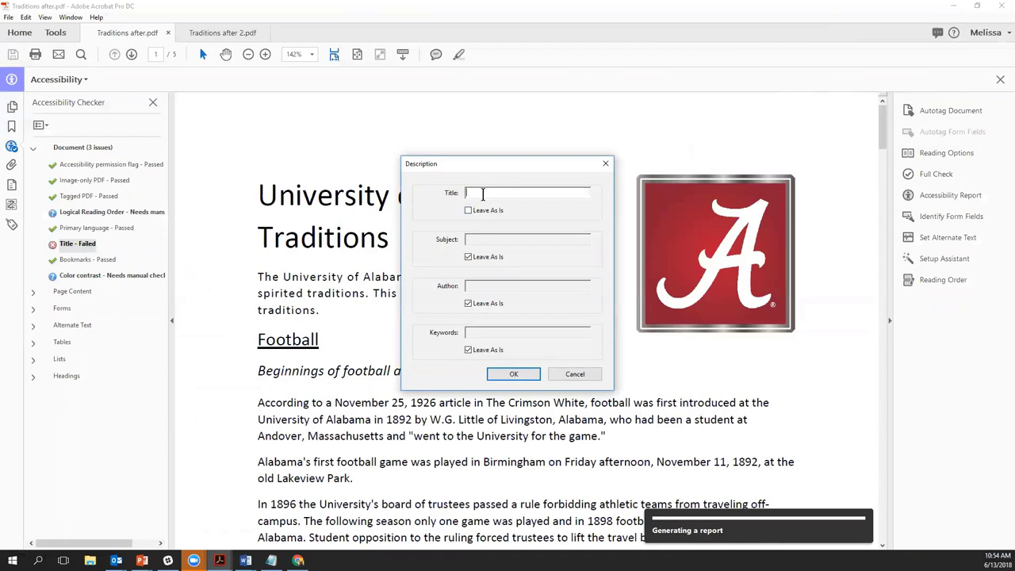
pyautogui.write('University of Alabama Tradut')
pyautogui.press('BackSpace')
pyautogui.press('BackSpace')
pyautogui.write('iy')
pyautogui.press('BackSpace')
pyautogui.write('ions')
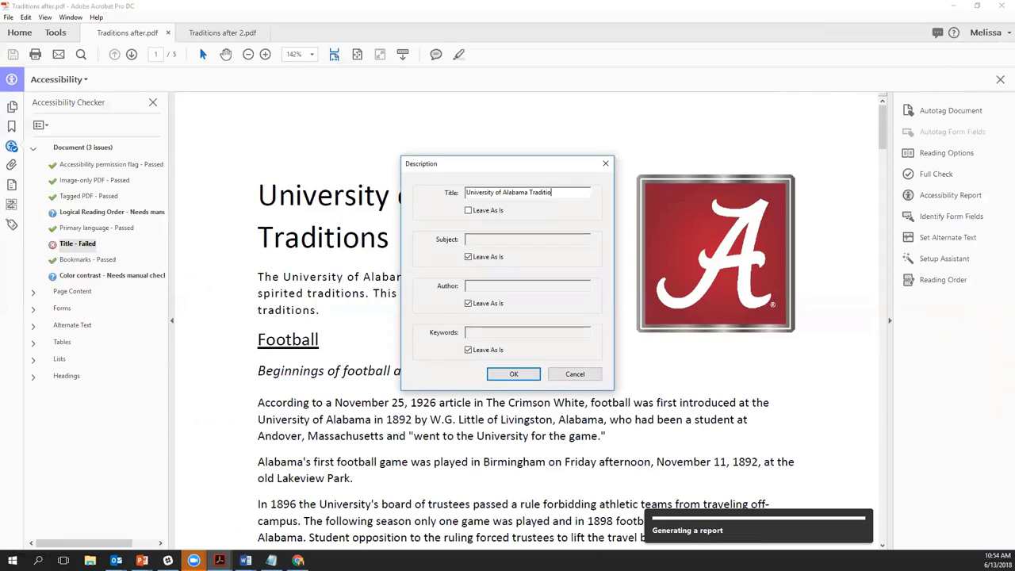
pyautogui.click(524, 377)
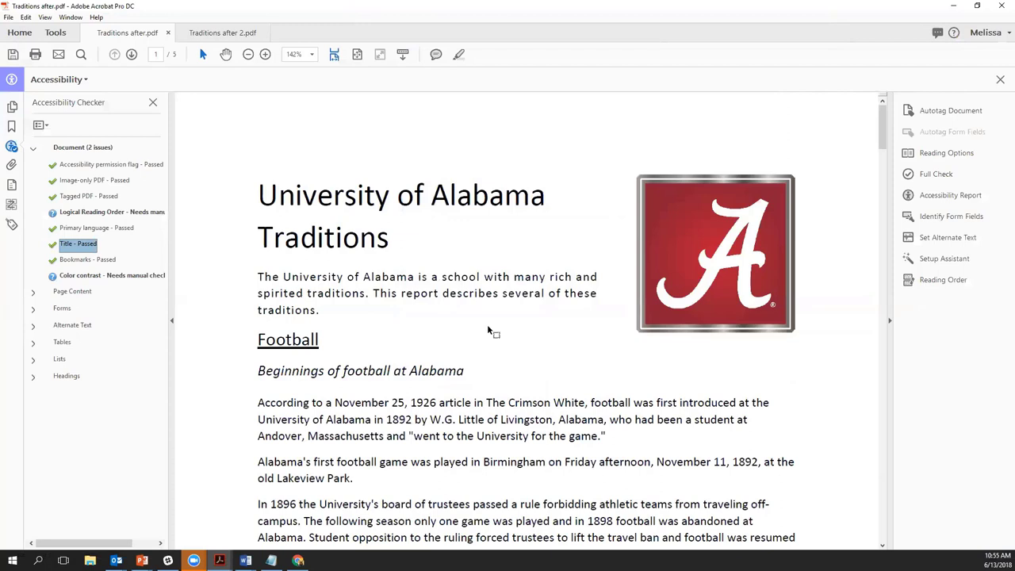
# Step: Open the Action Wizard and look at the Make Accessible action in its actions list
pyautogui.click(56, 33)
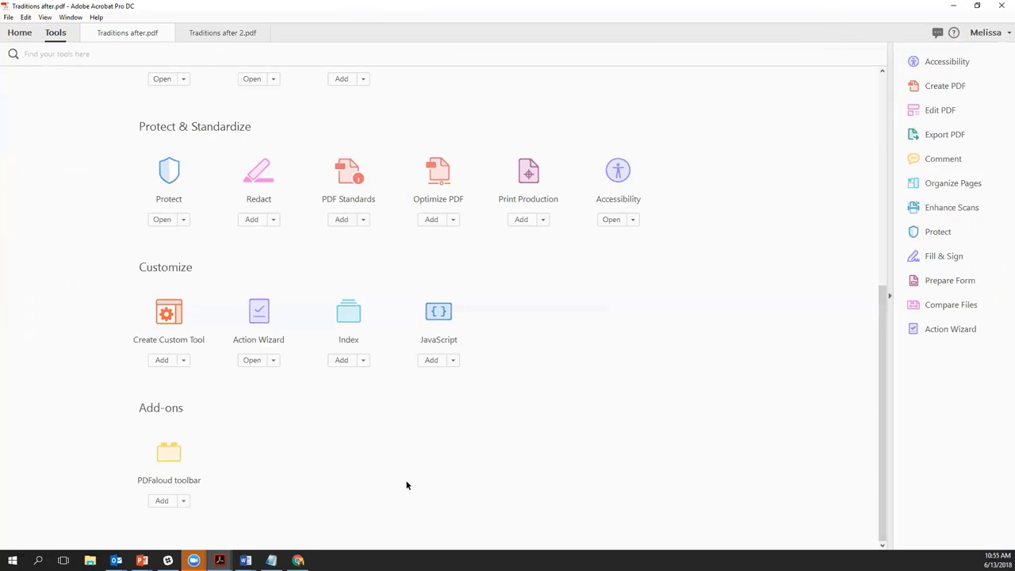
pyautogui.click(935, 328)
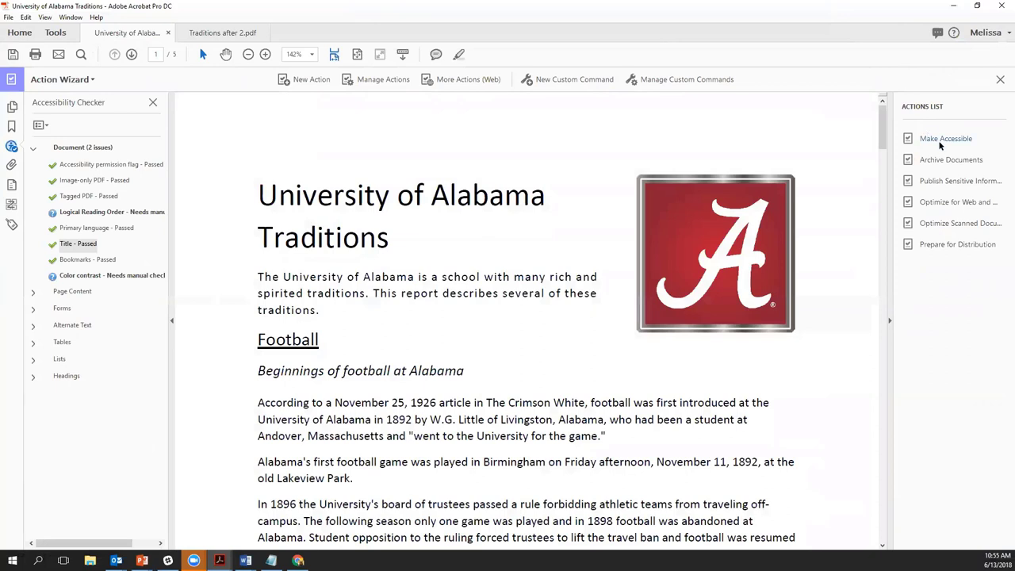
pyautogui.moveTo(940, 137)
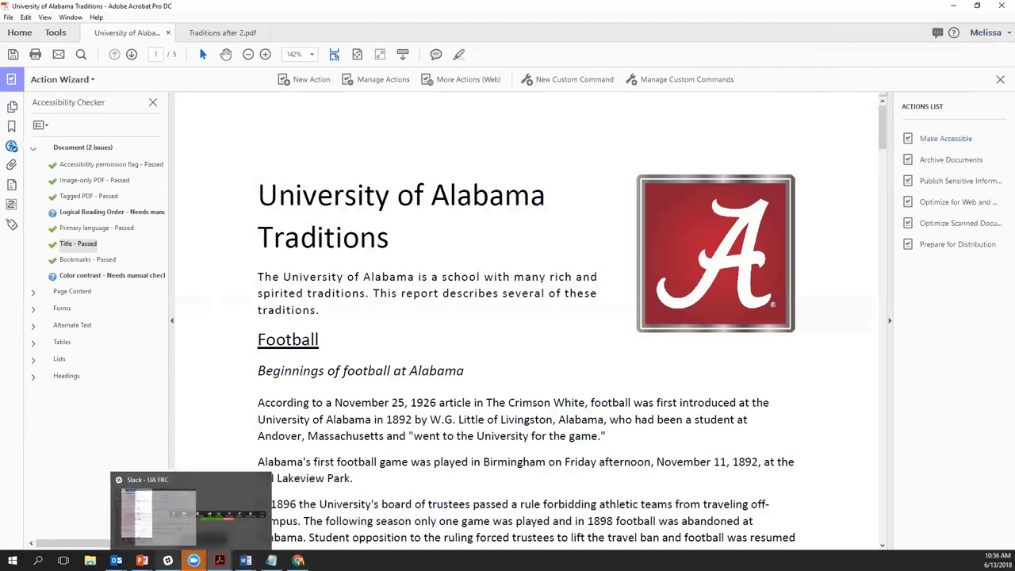
# Step: Switch to the running PowerPoint slide show and advance to the slide on the University of Alabama's commitment to accessible technology
pyautogui.moveTo(142, 560)
pyautogui.click(199, 512)
pyautogui.press('Right')
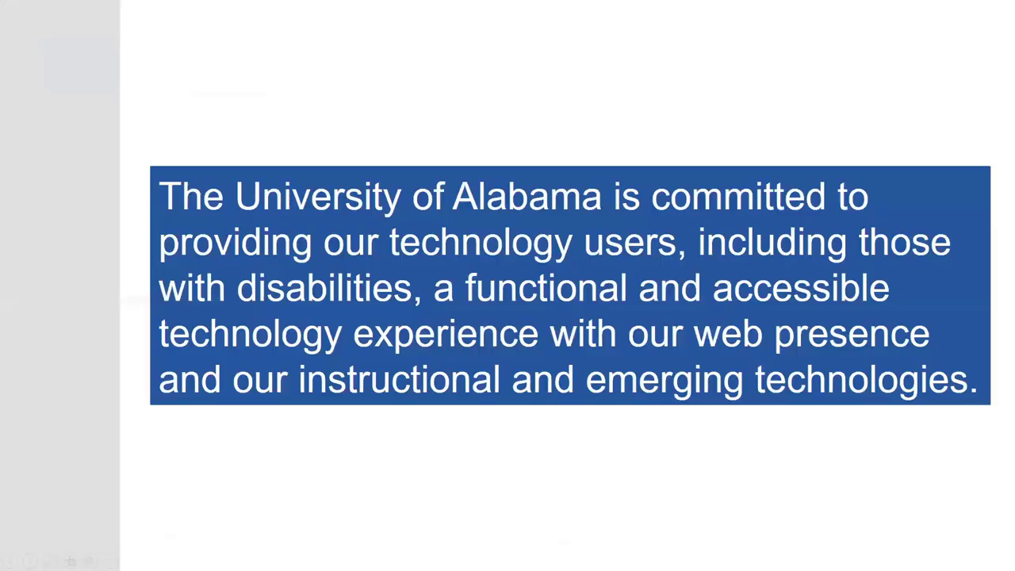
pyautogui.press('Right')
pyautogui.press('Right')
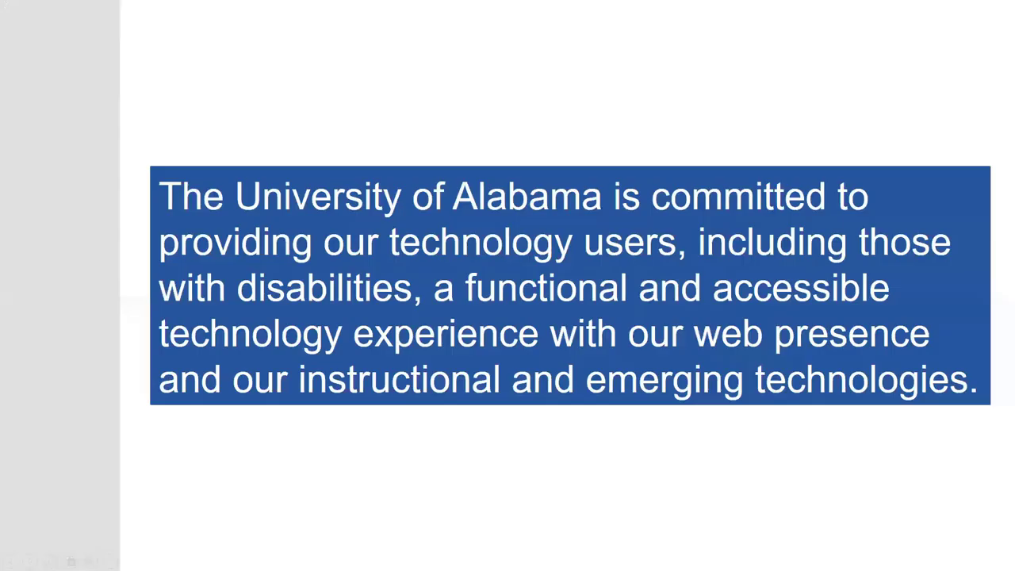